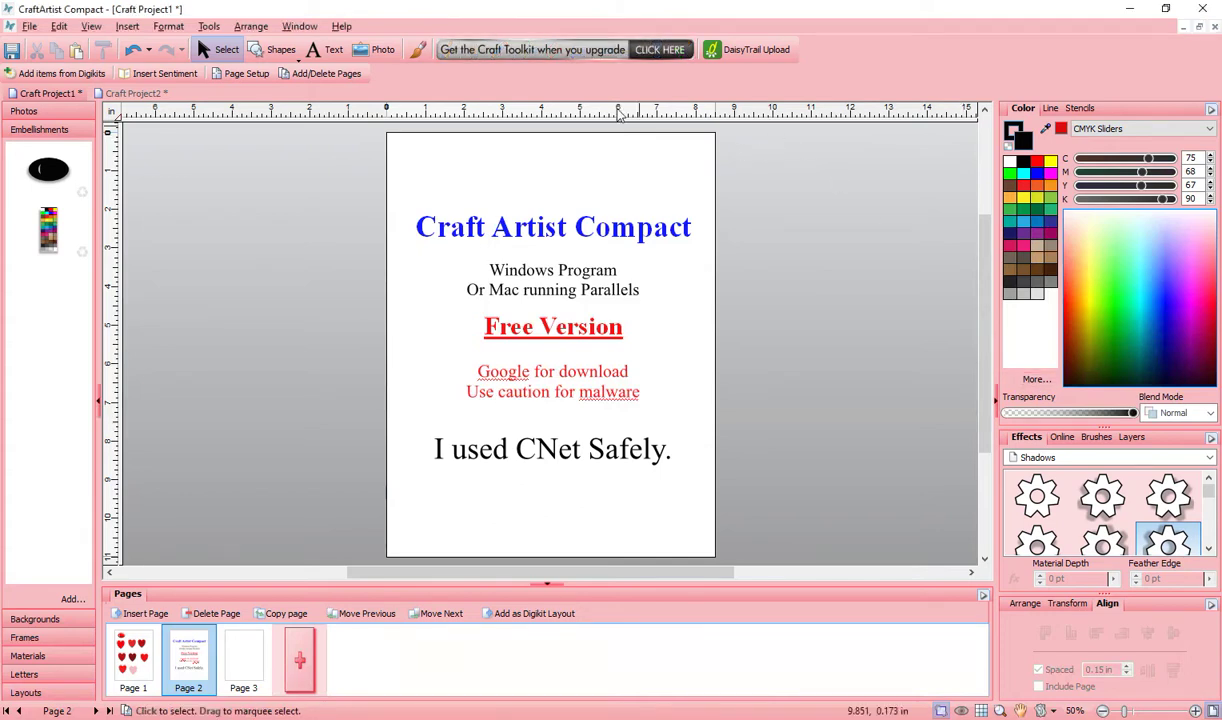
Dismiss the Craft Toolkit upgrade information window to return to the blank Page 3.
click(524, 50)
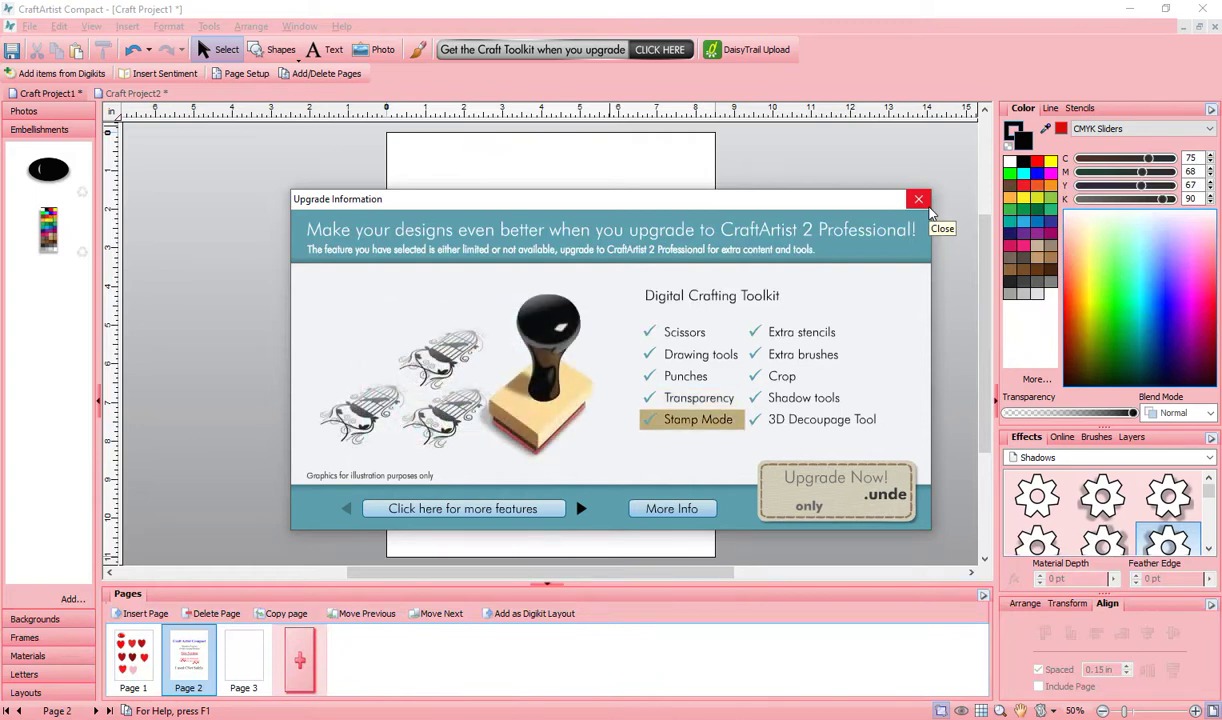
click(924, 203)
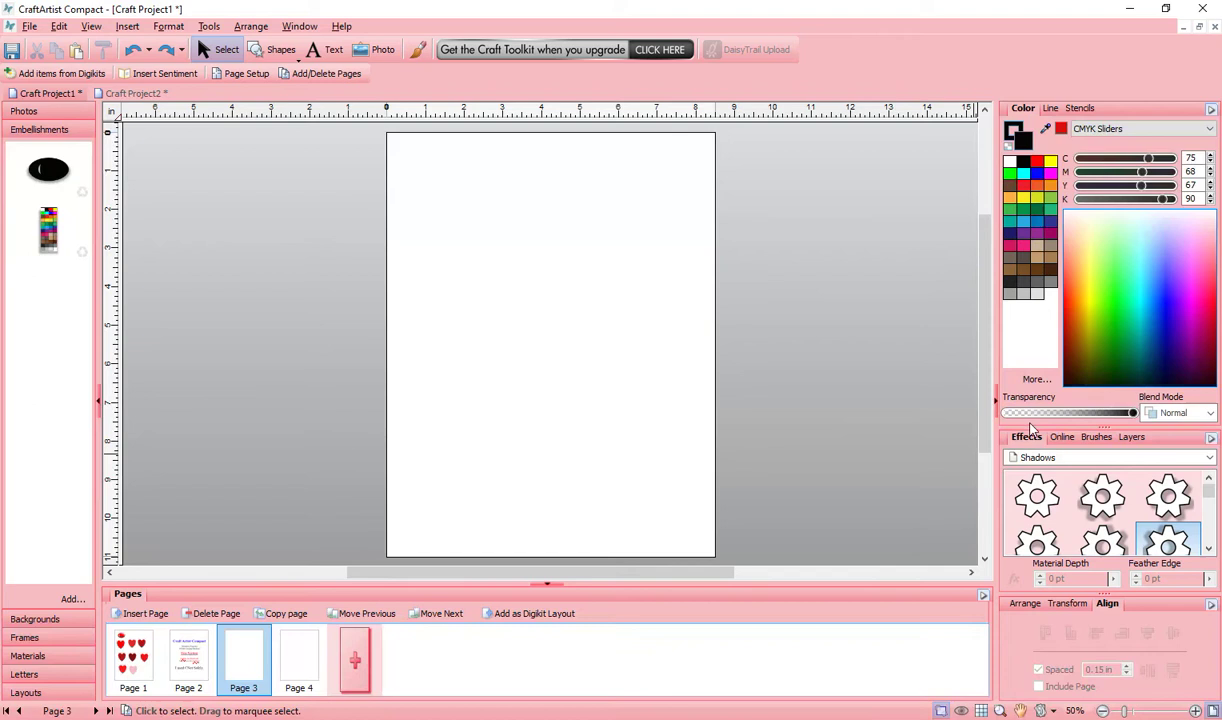
Add the underlined text 'Doc' near the top-left of Page 3.
click(326, 49)
click(420, 177)
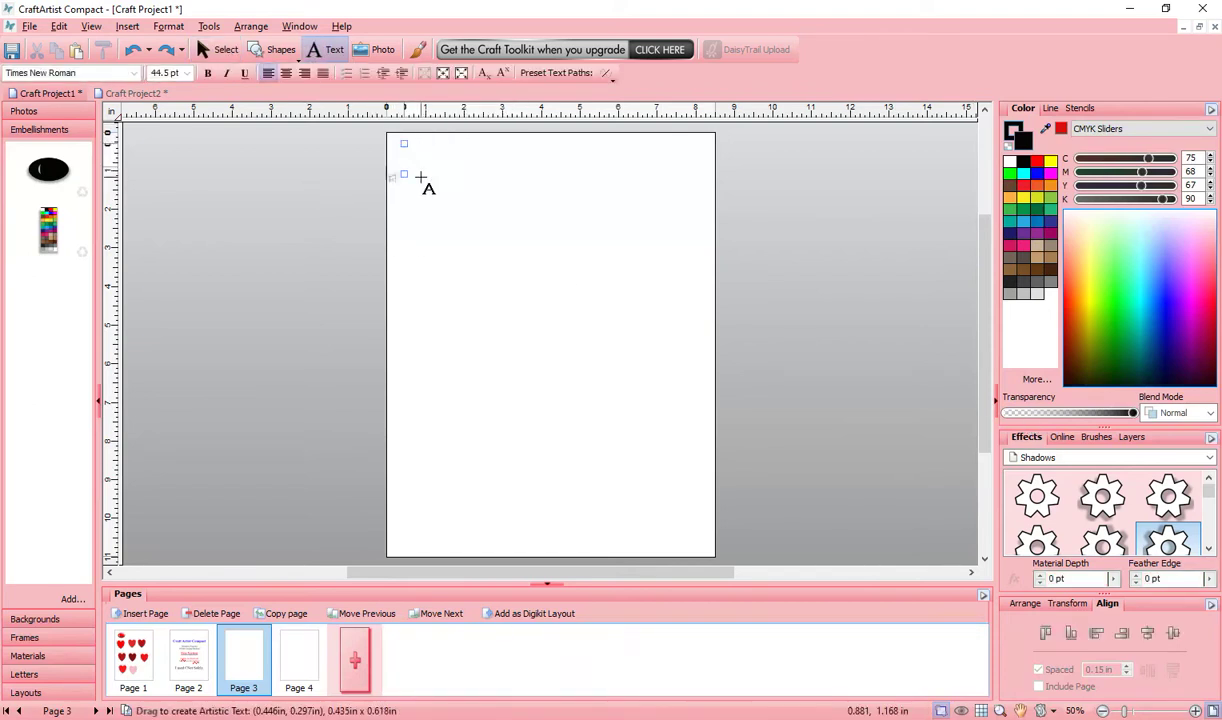
text(D)
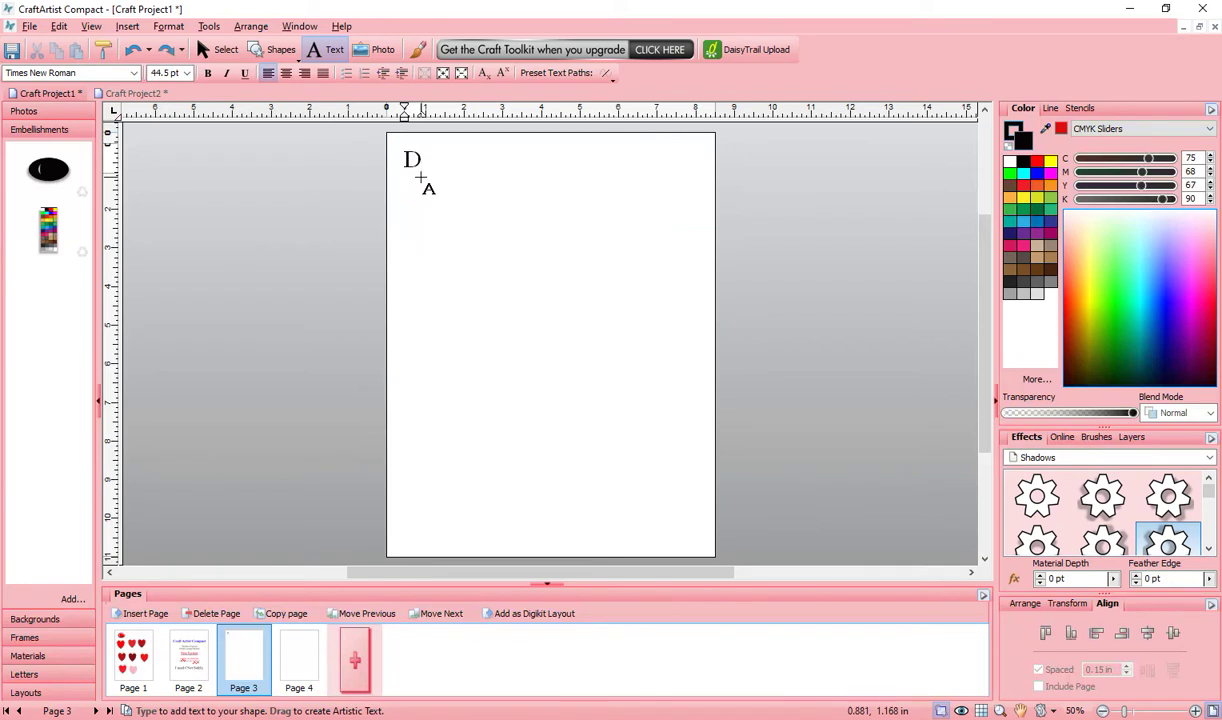
text(oc)
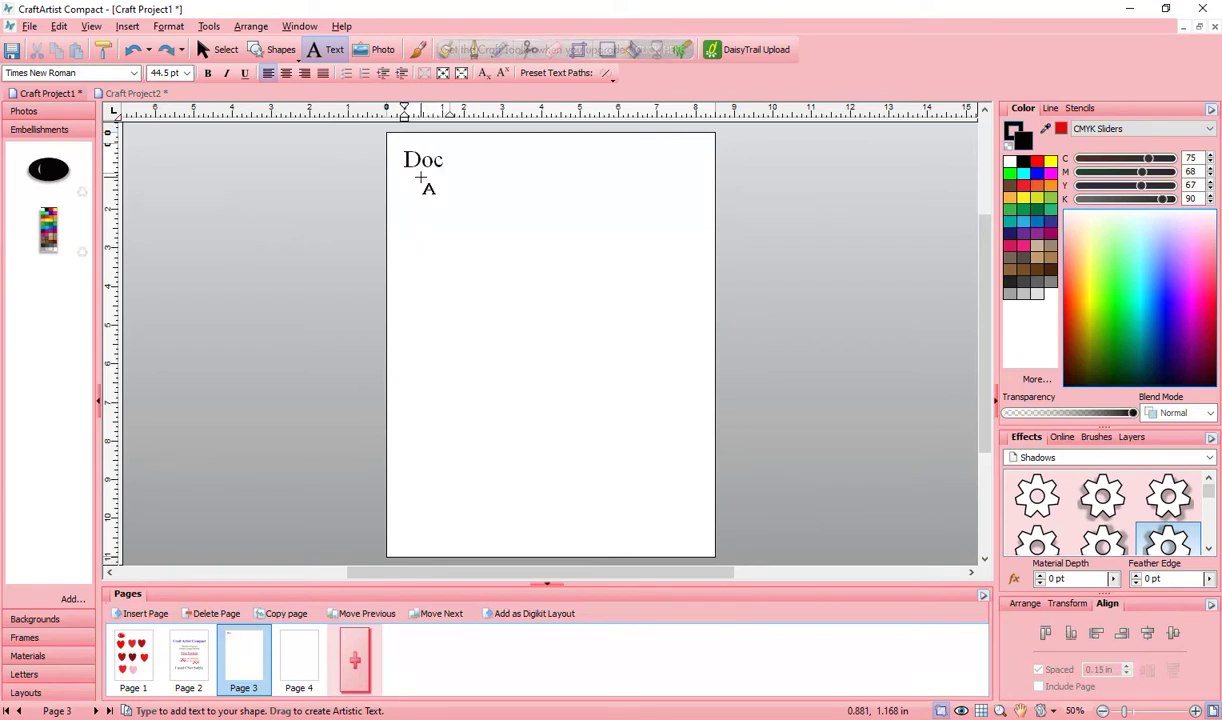
key(Escape)
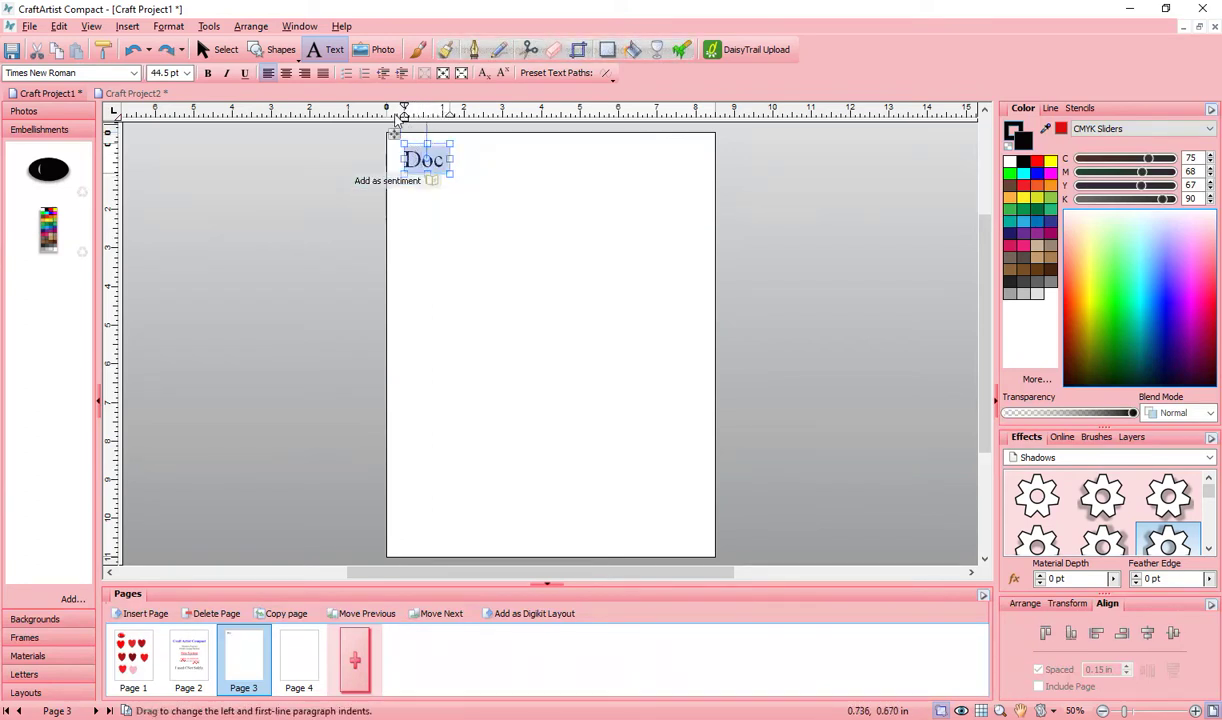
click(246, 73)
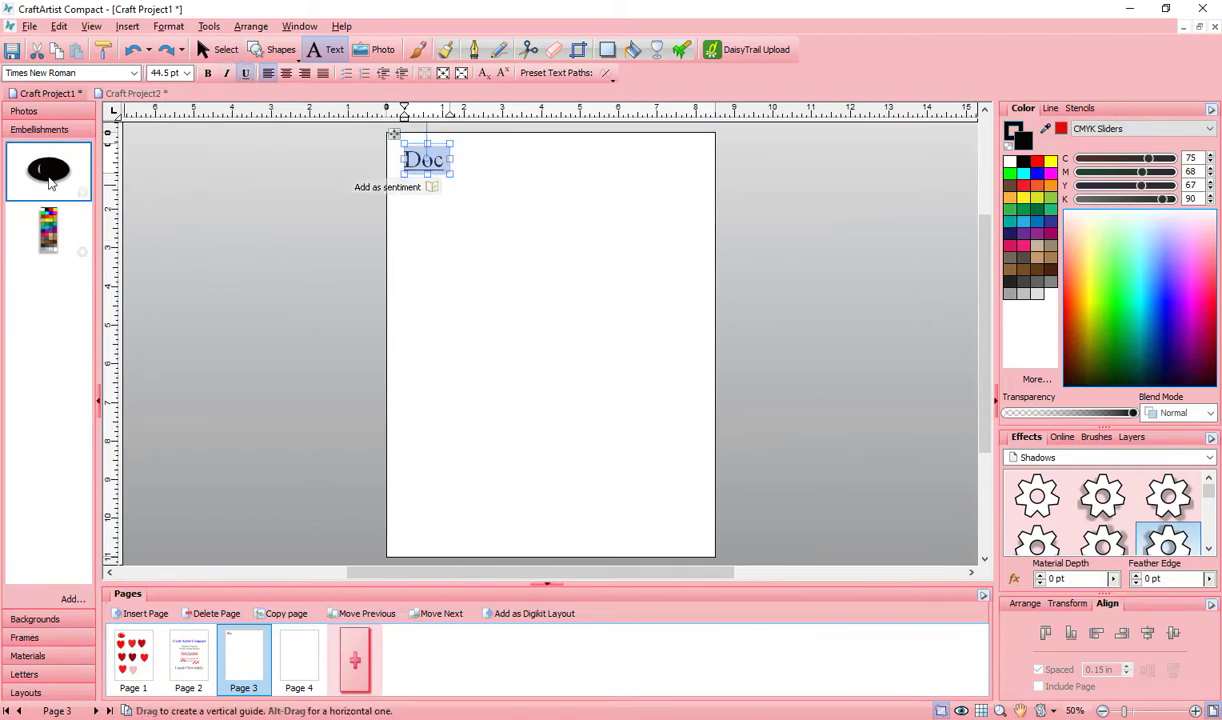
Place a black oval embellishment below Doc and shrink it to about 1.45 by 0.84 in.
drag(48, 168, 447, 225)
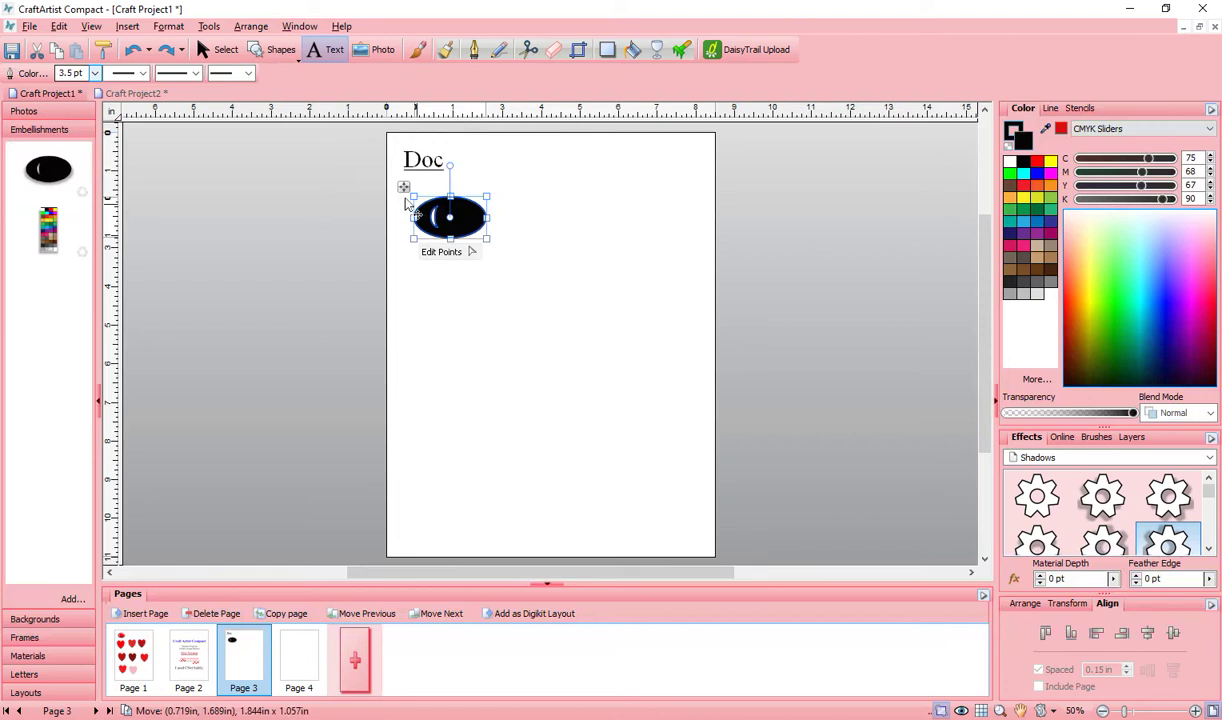
click(338, 243)
click(478, 228)
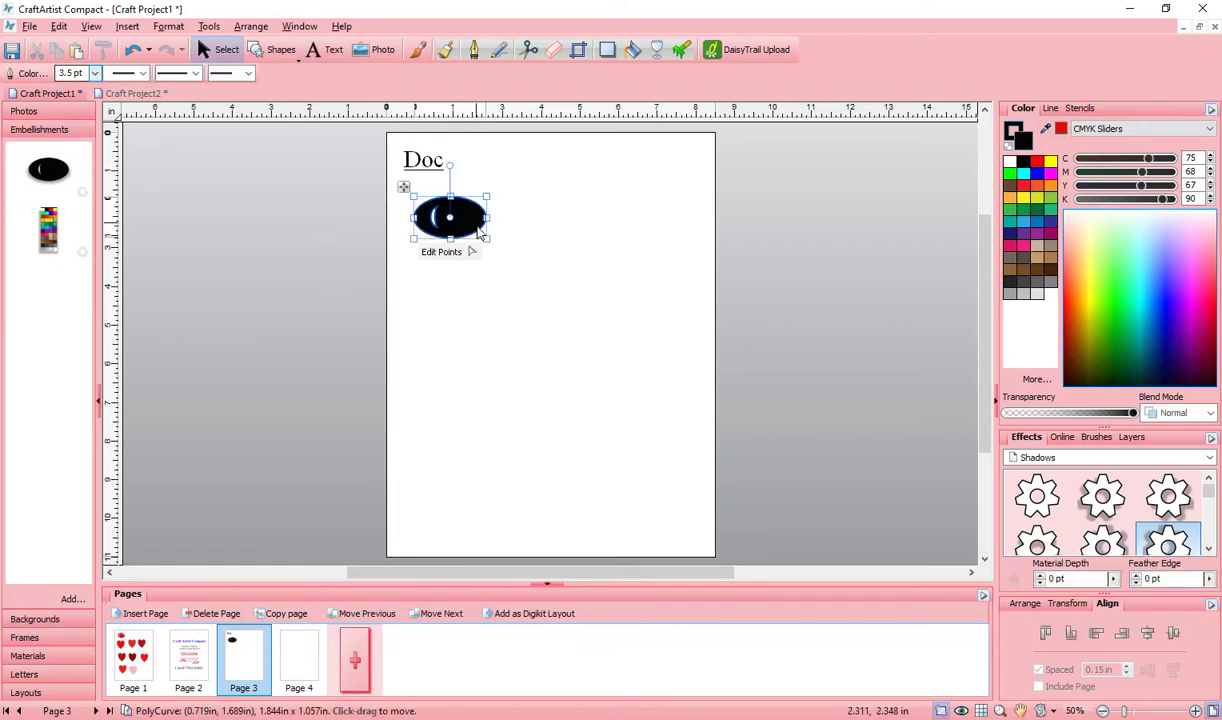
drag(484, 240, 474, 230)
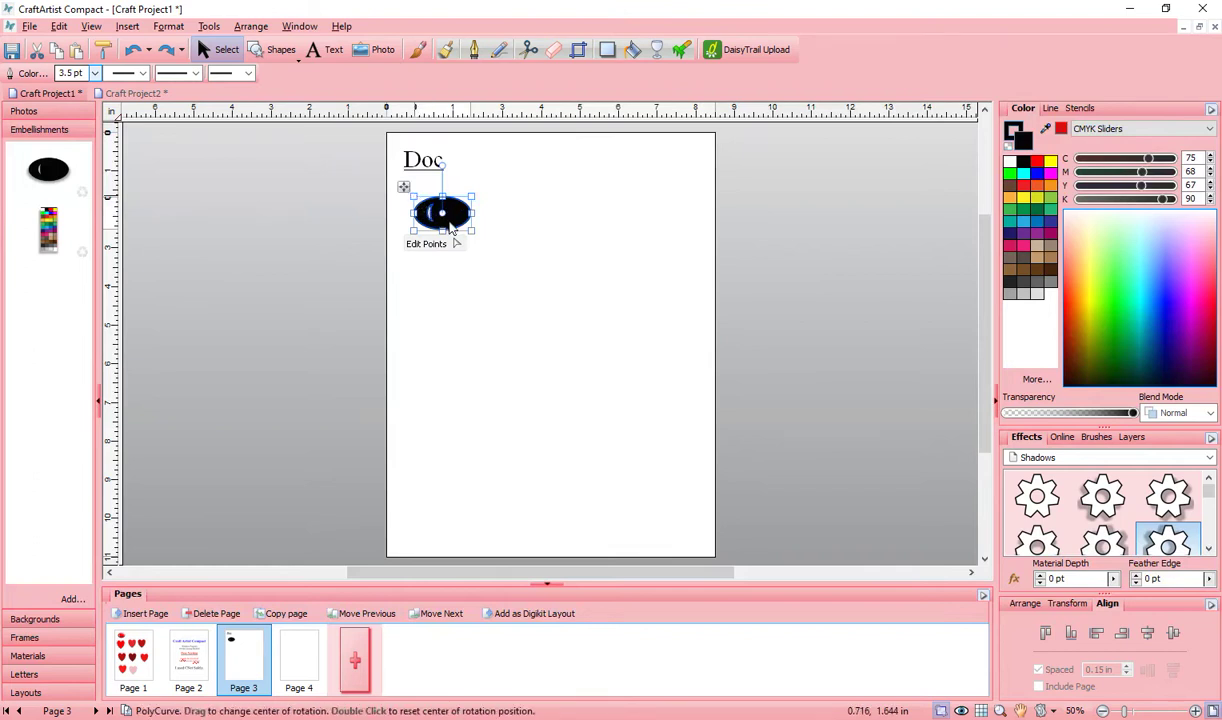
click(223, 264)
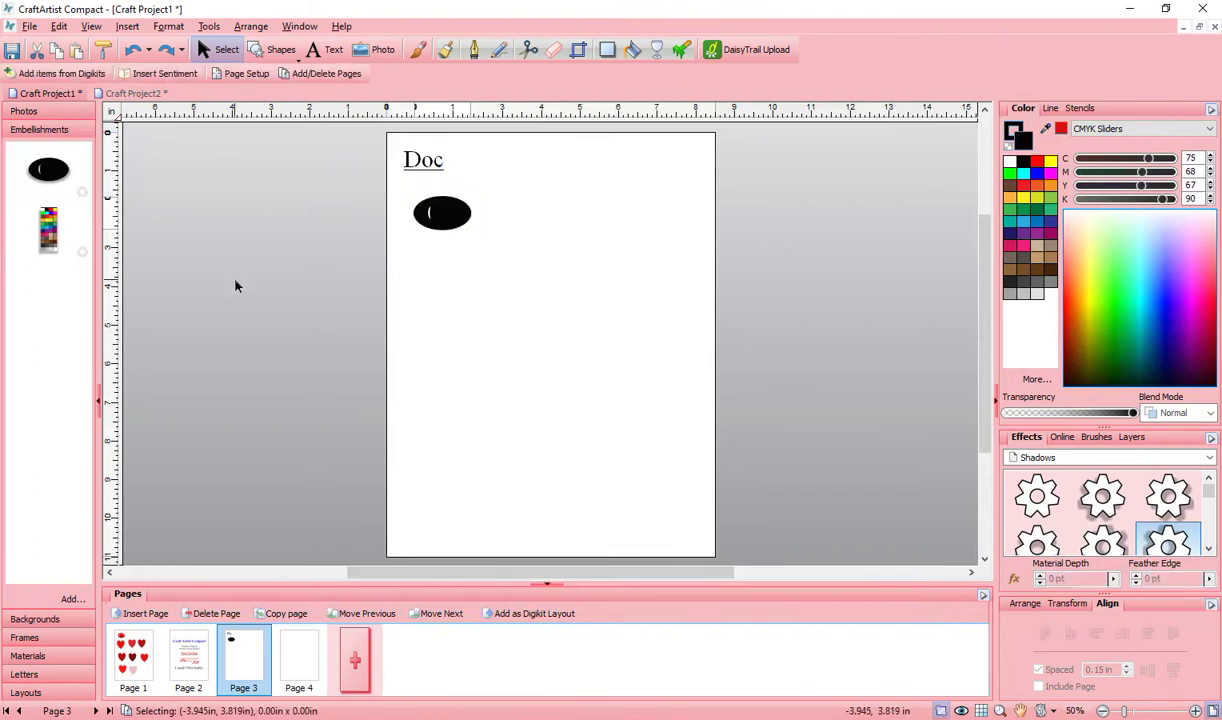
click(274, 50)
click(289, 89)
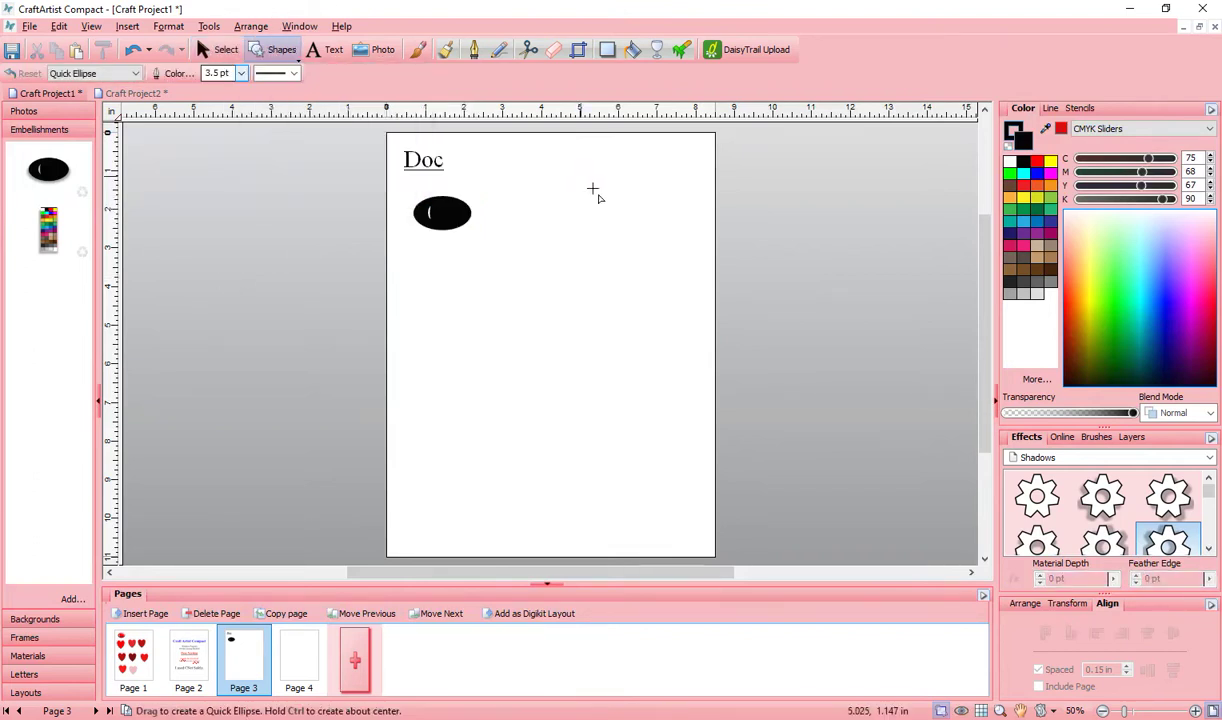
drag(578, 176, 668, 222)
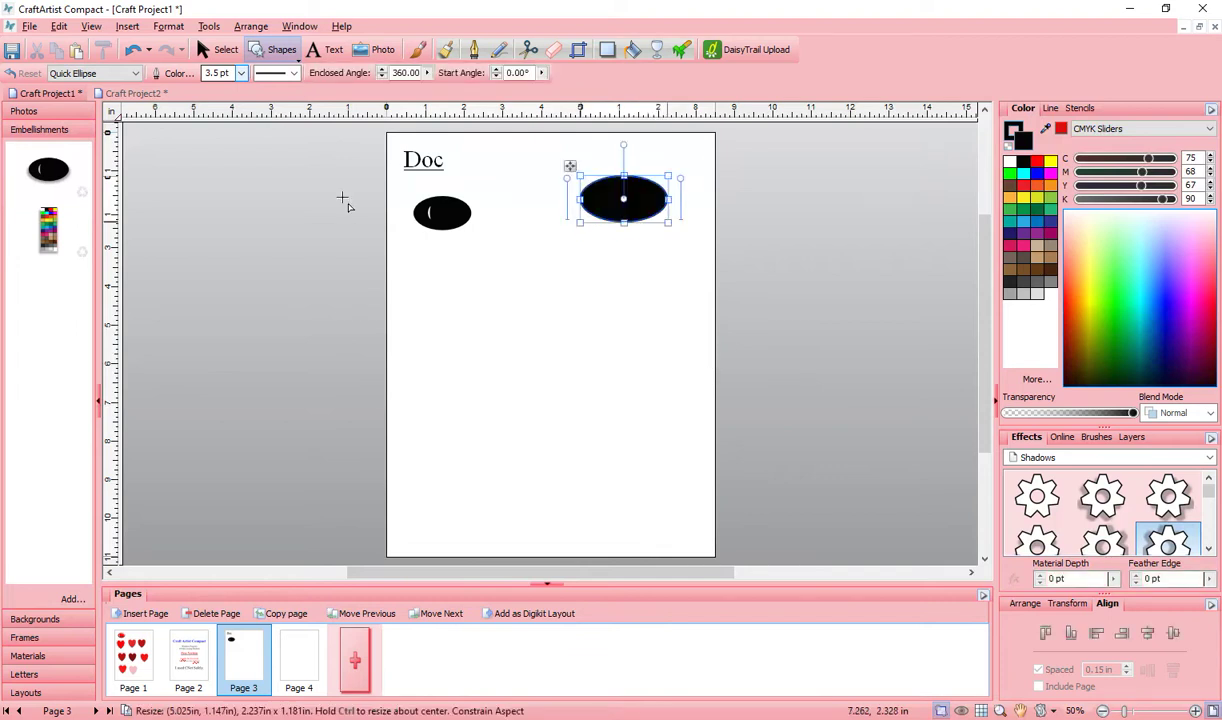
click(274, 50)
click(262, 192)
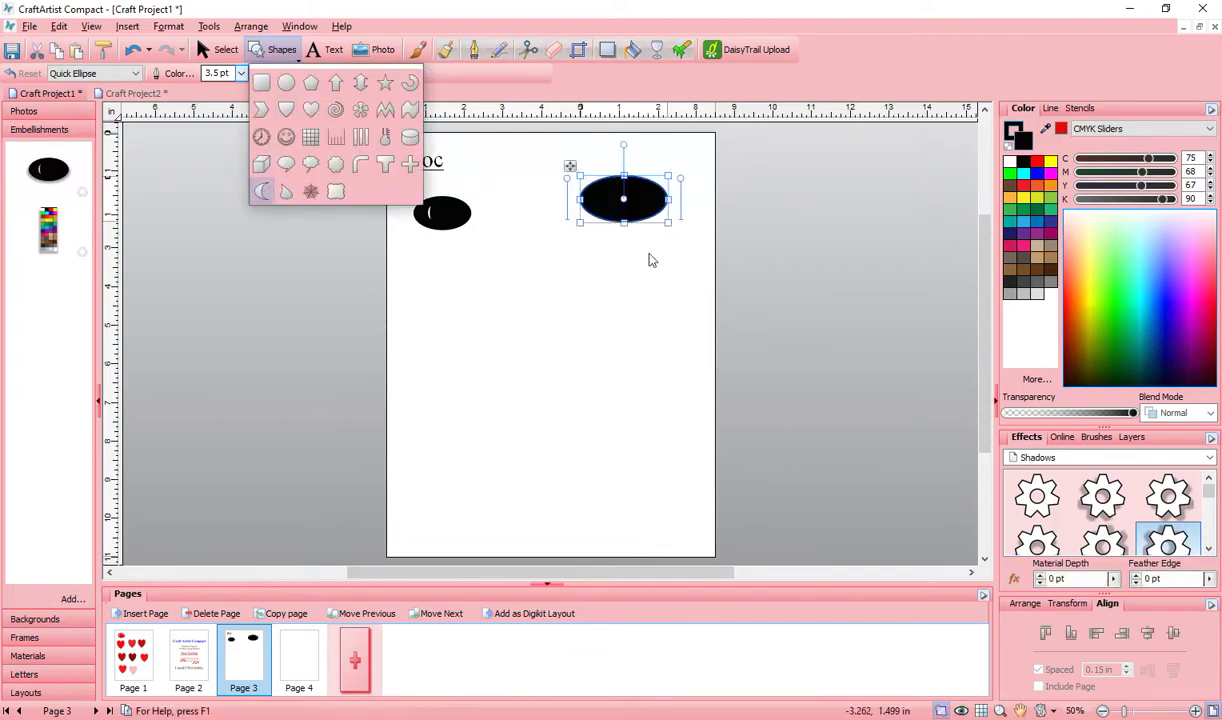
drag(600, 197, 630, 220)
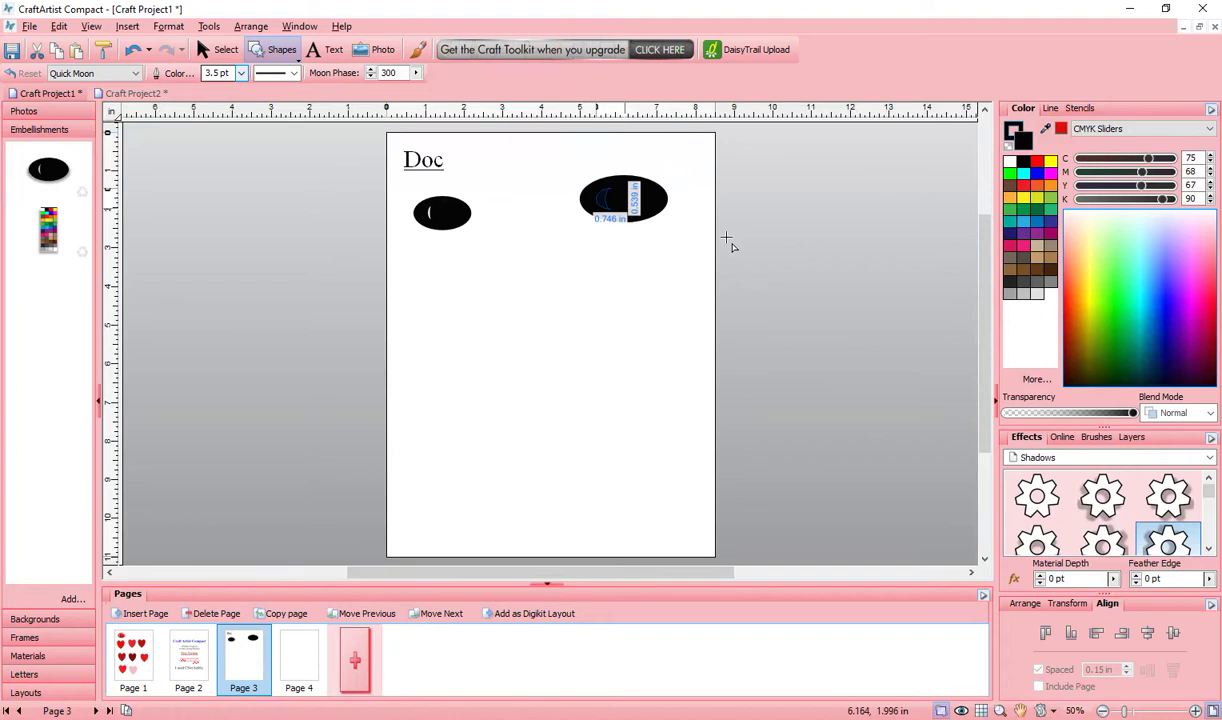
click(218, 49)
click(696, 229)
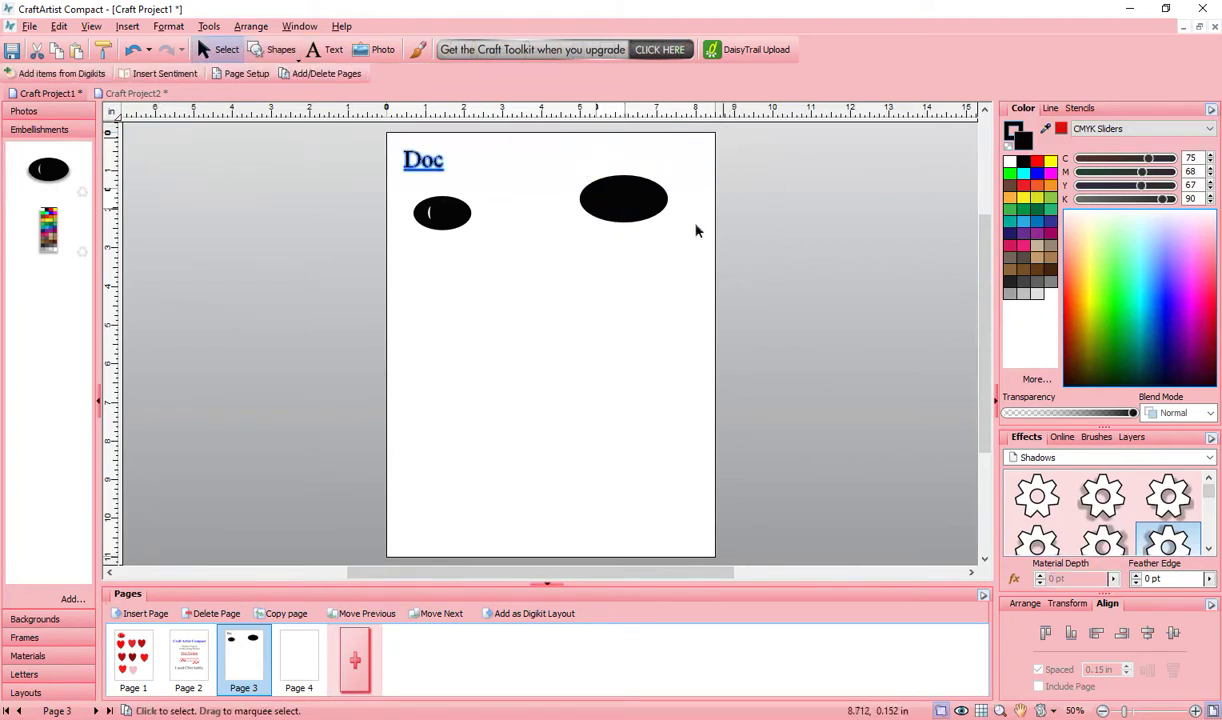
drag(695, 131, 559, 240)
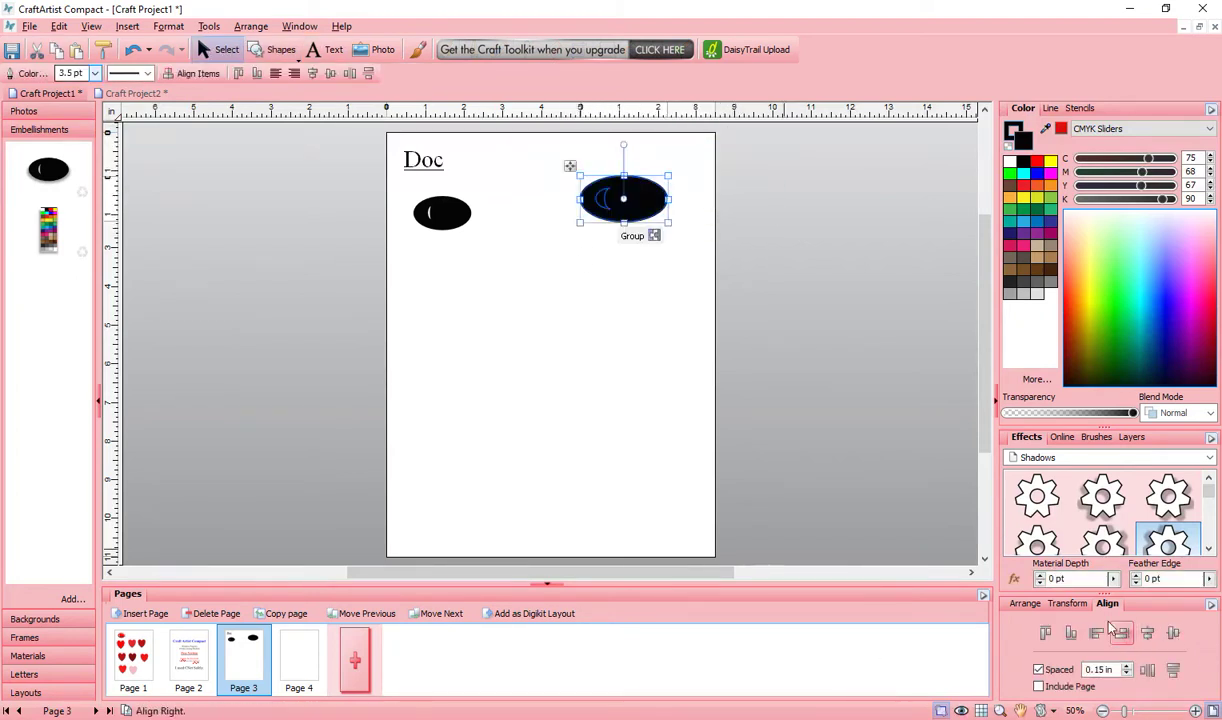
click(1027, 603)
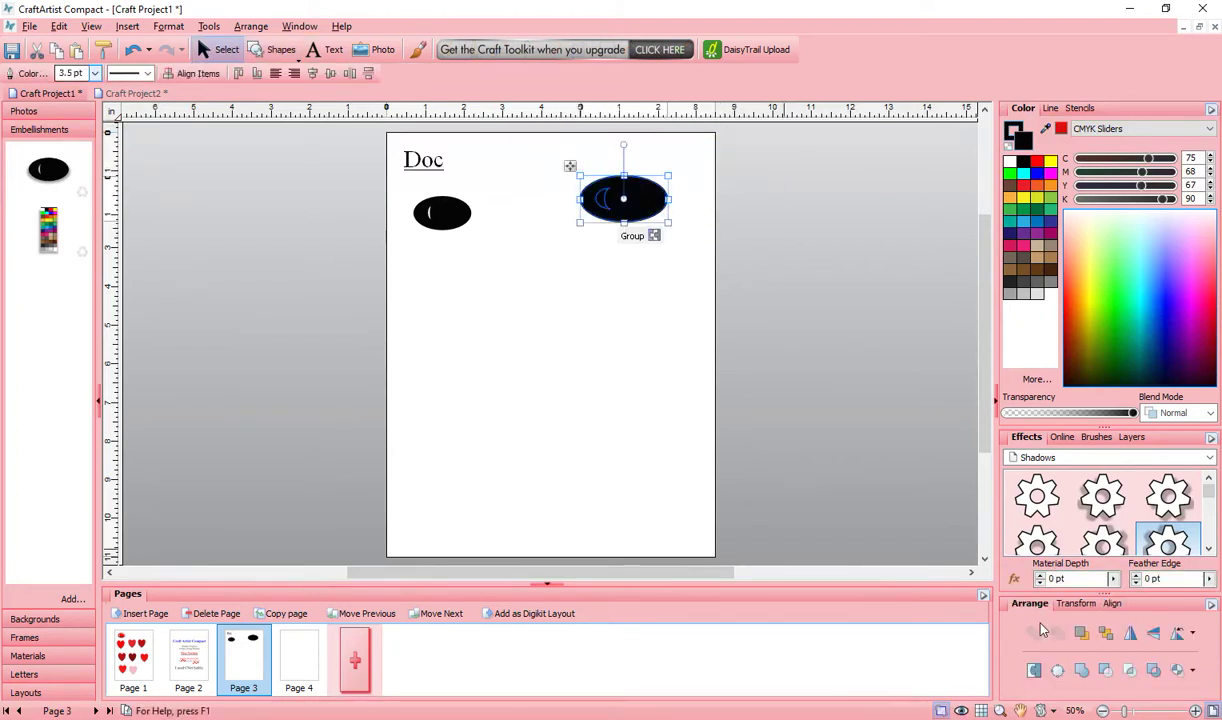
click(1153, 669)
click(655, 285)
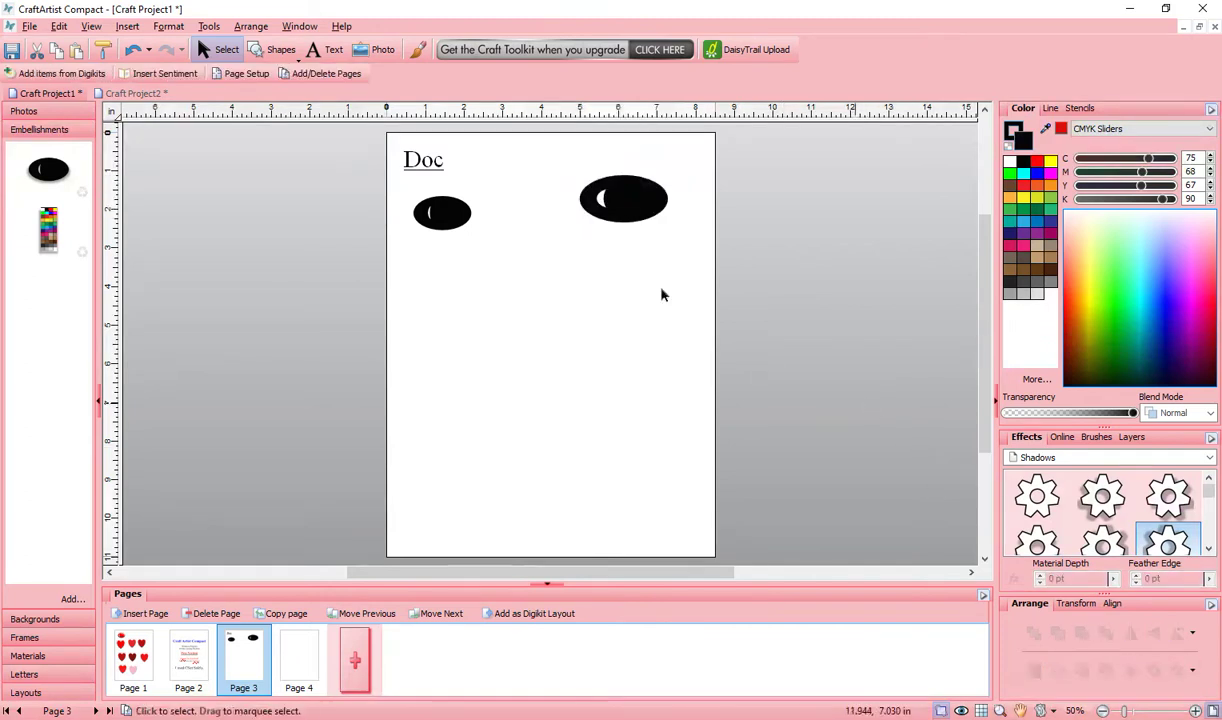
click(640, 220)
drag(640, 220, 671, 281)
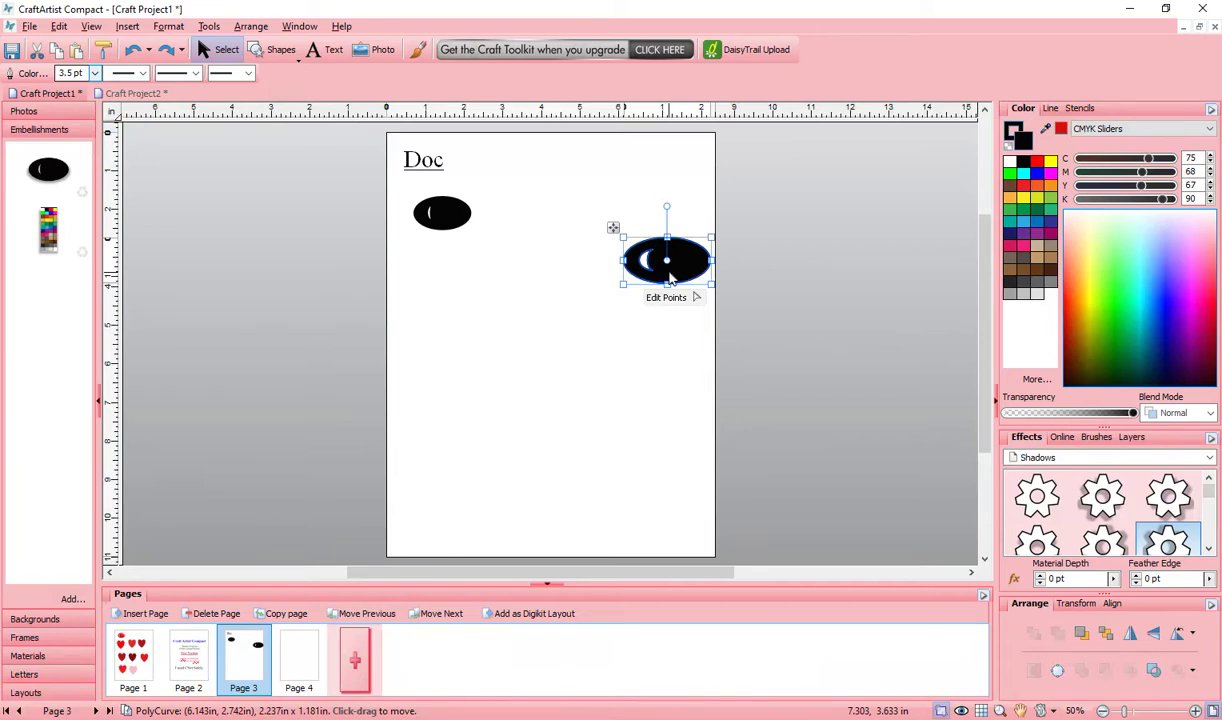
drag(667, 285, 668, 290)
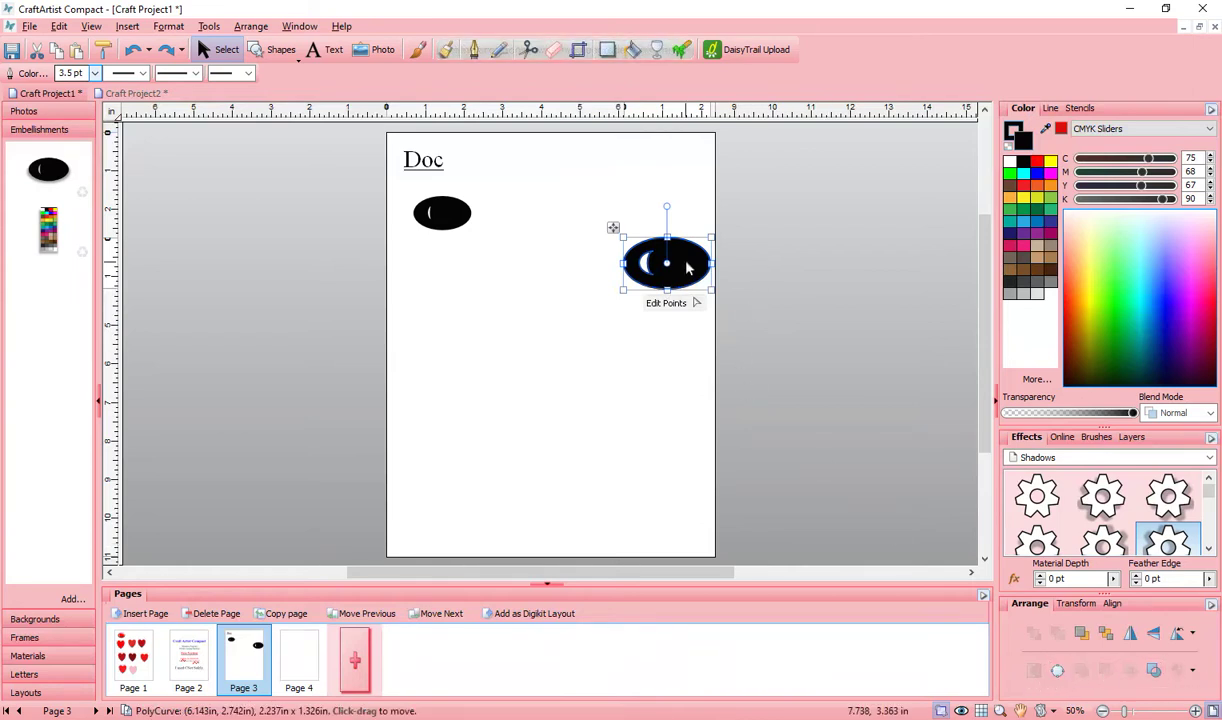
click(36, 52)
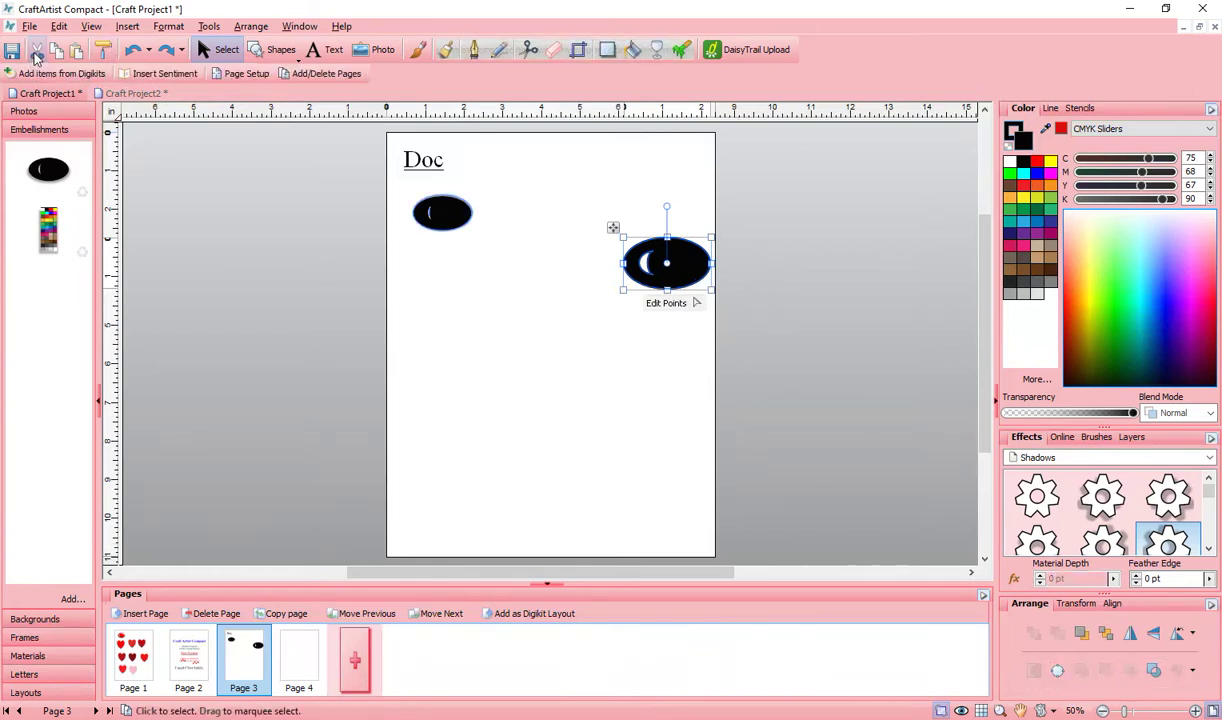
drag(372, 172, 705, 248)
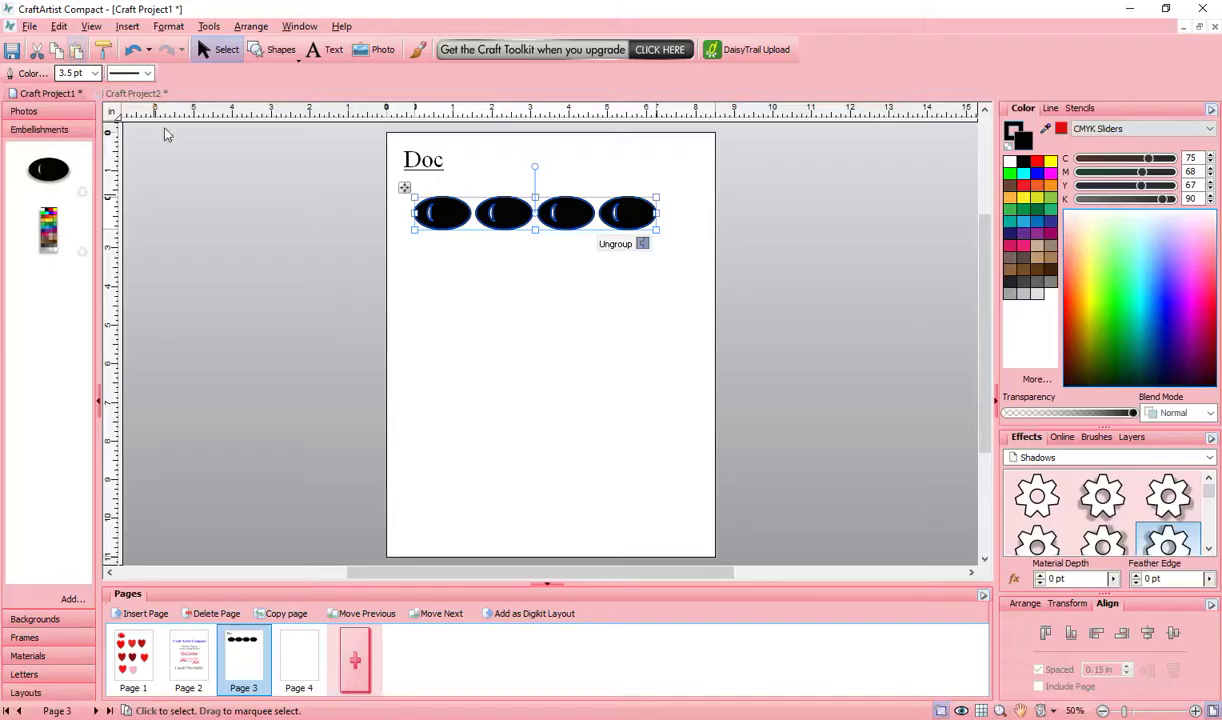
Copy the oval row down to form the fifth row, then marquee-select all five rows.
drag(526, 222, 522, 400)
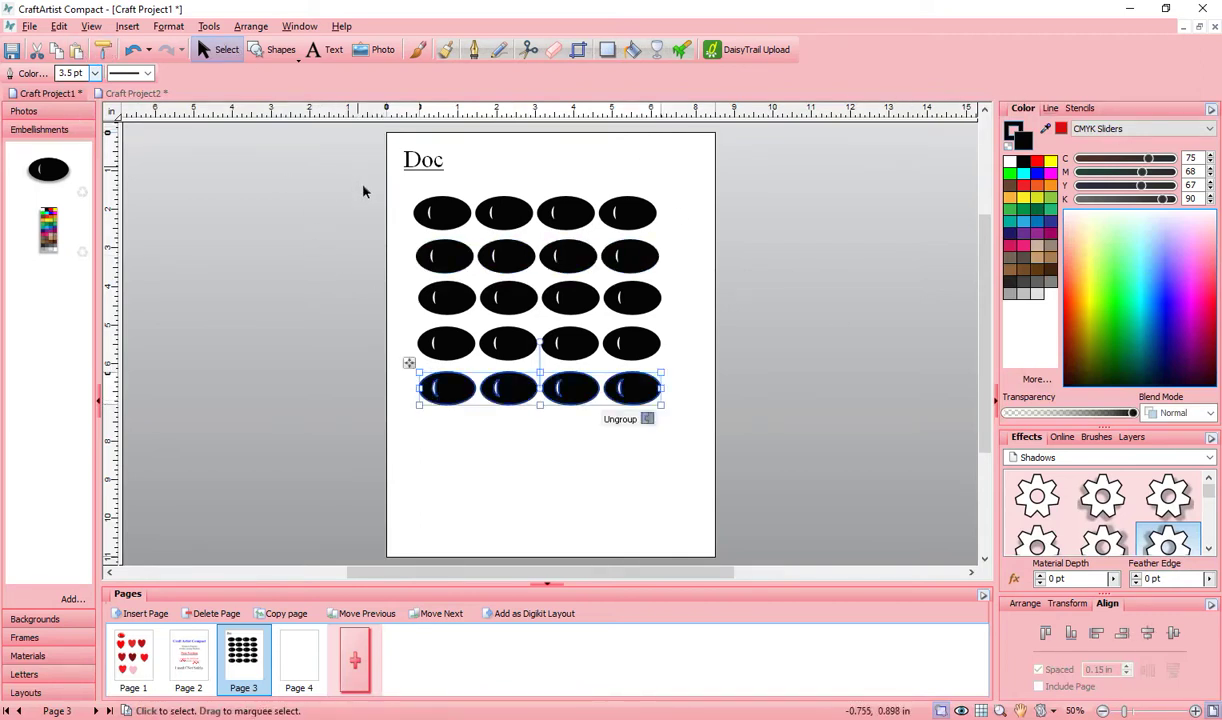
drag(343, 160, 684, 432)
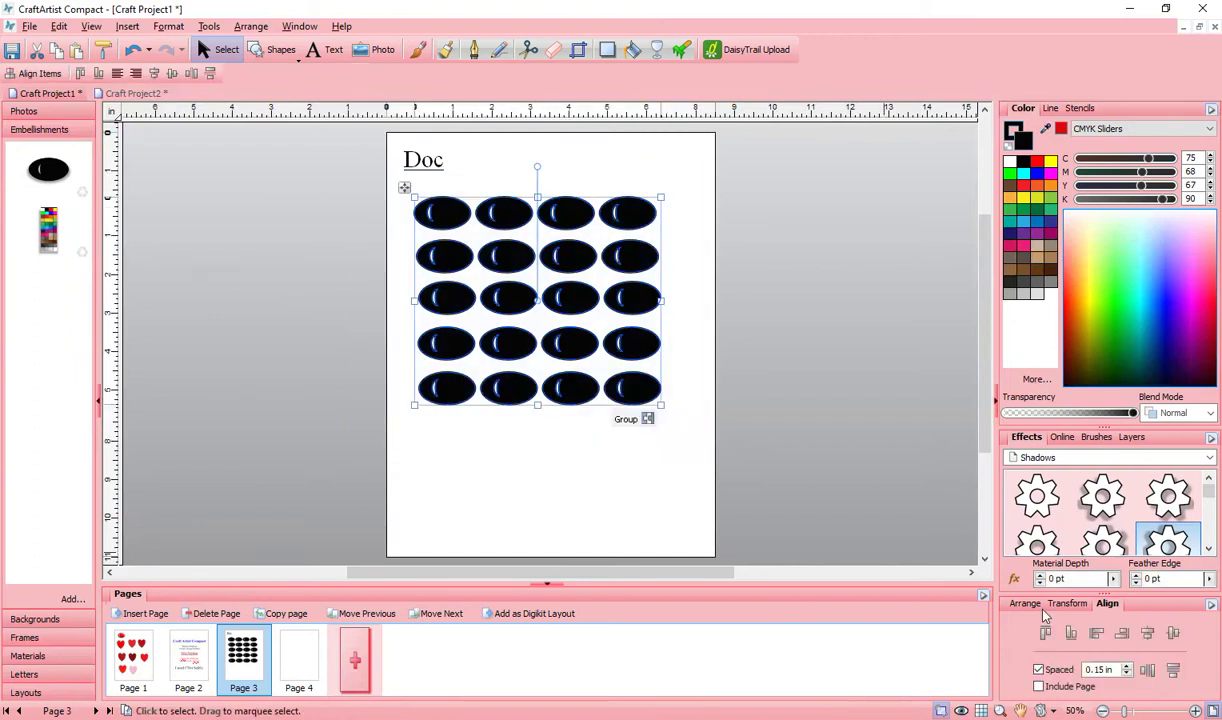
Space the oval rows evenly 0.15 in apart and align them left.
click(1174, 670)
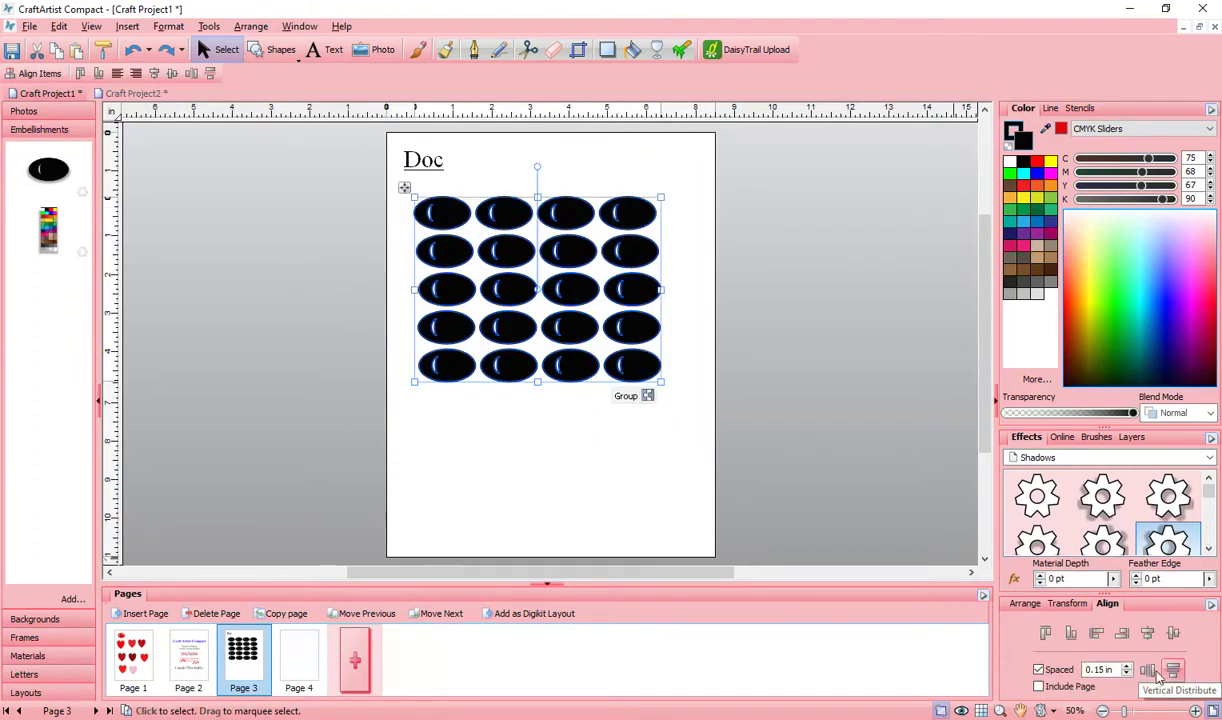
click(1097, 634)
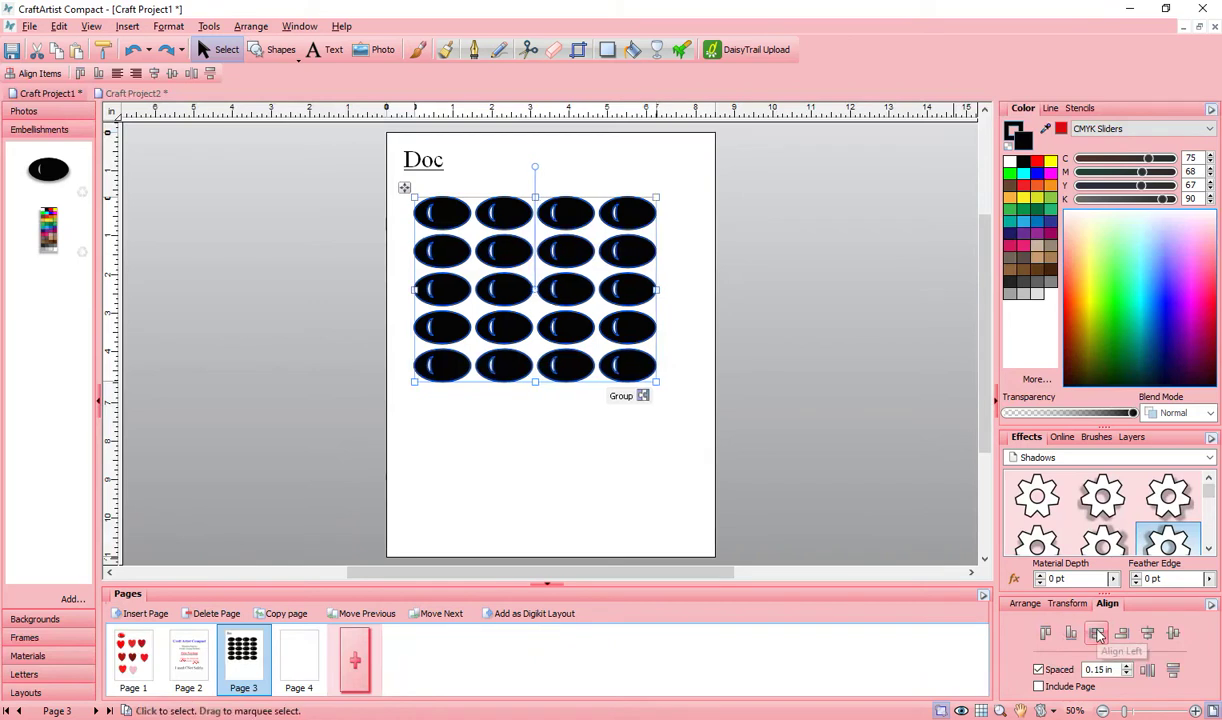
click(784, 375)
Ungroup the bottom and top rows of ovals into separate shapes.
click(432, 206)
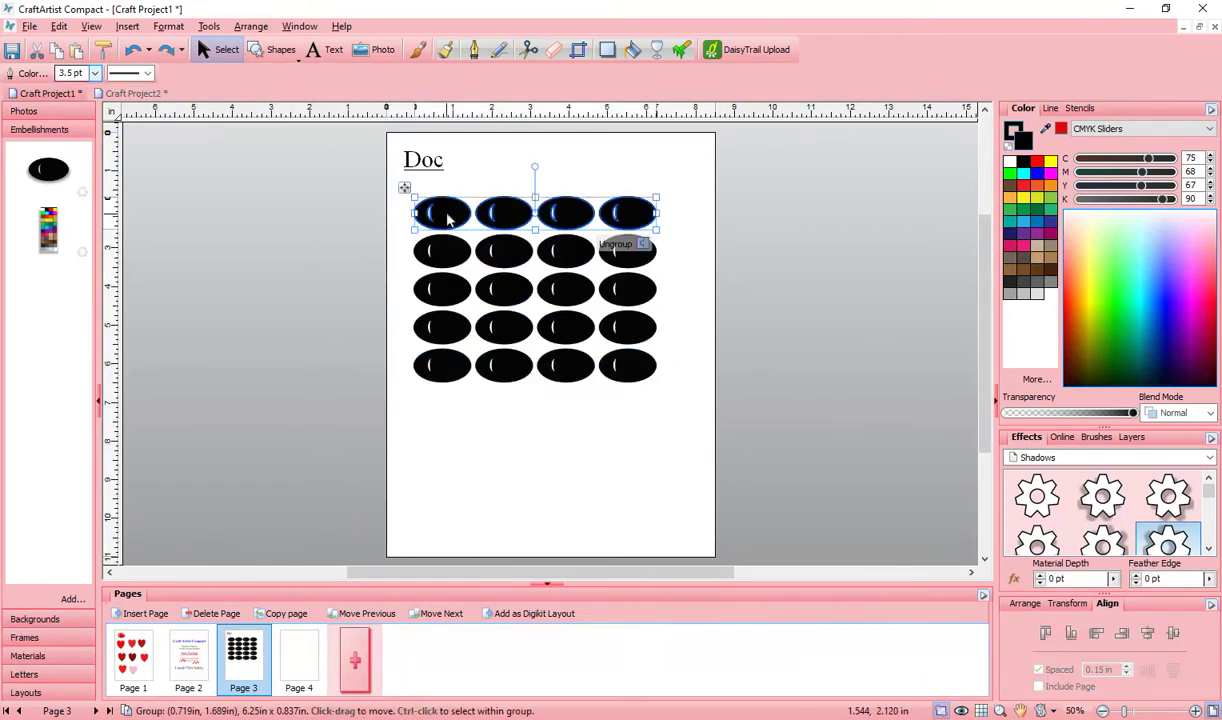
click(652, 249)
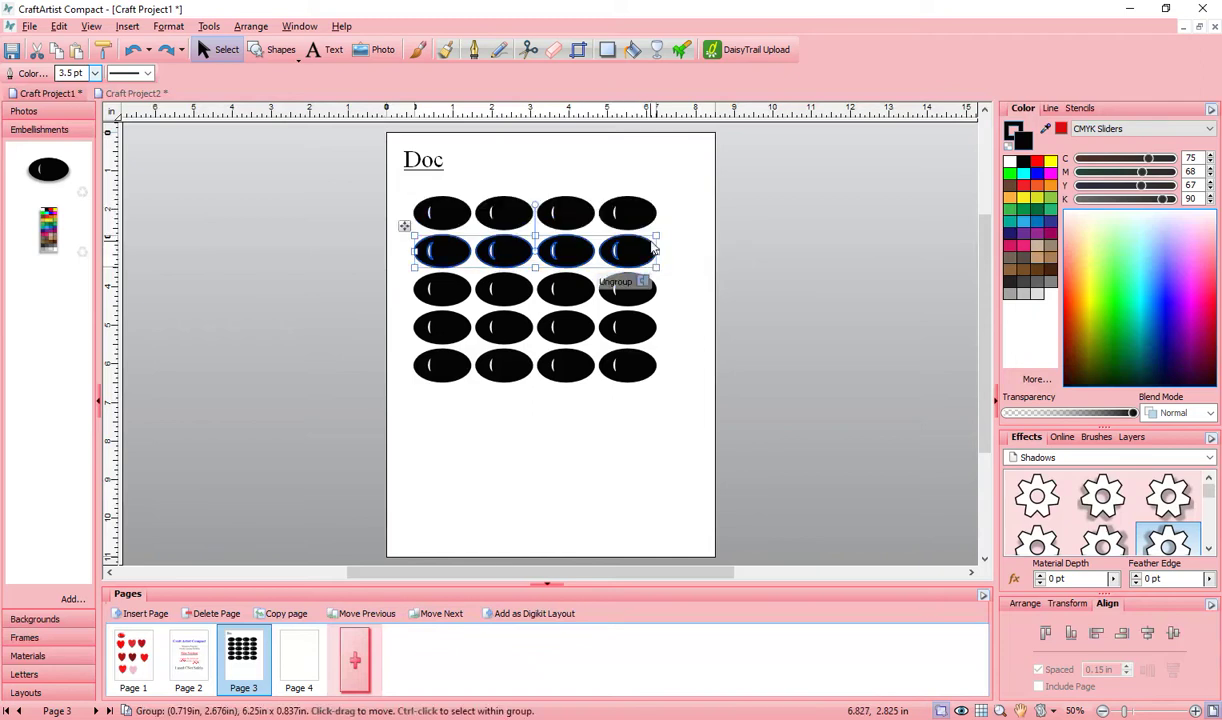
click(643, 290)
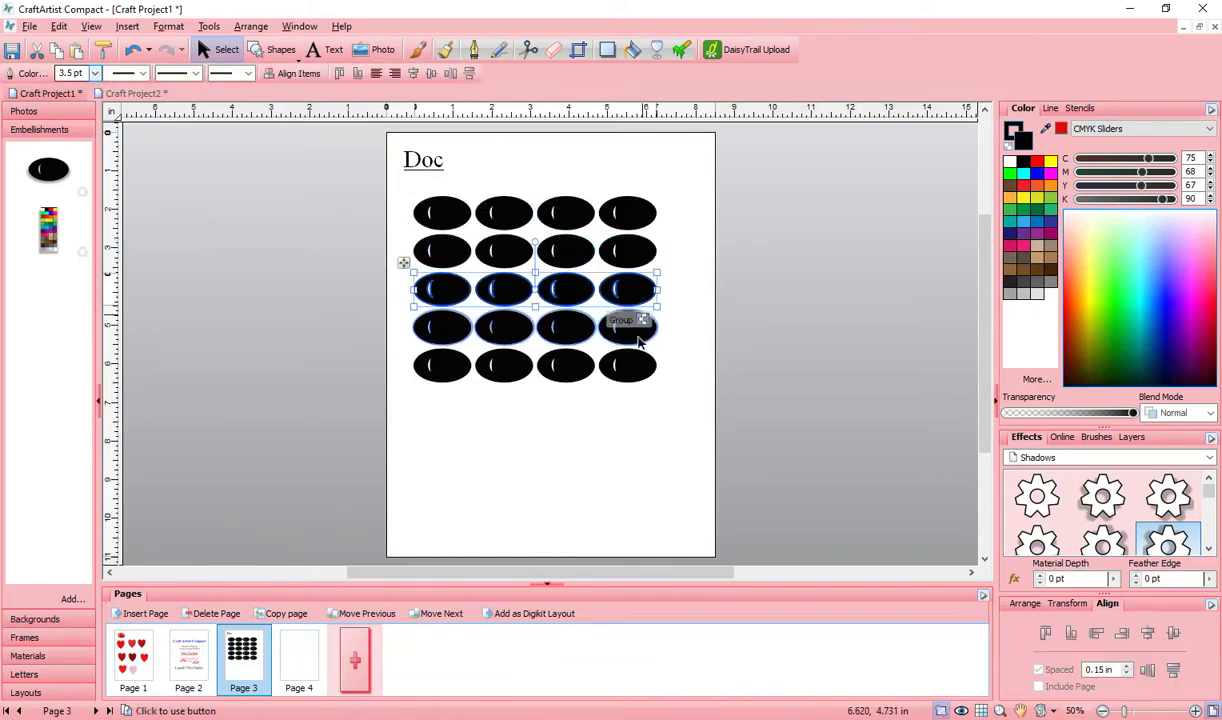
click(639, 340)
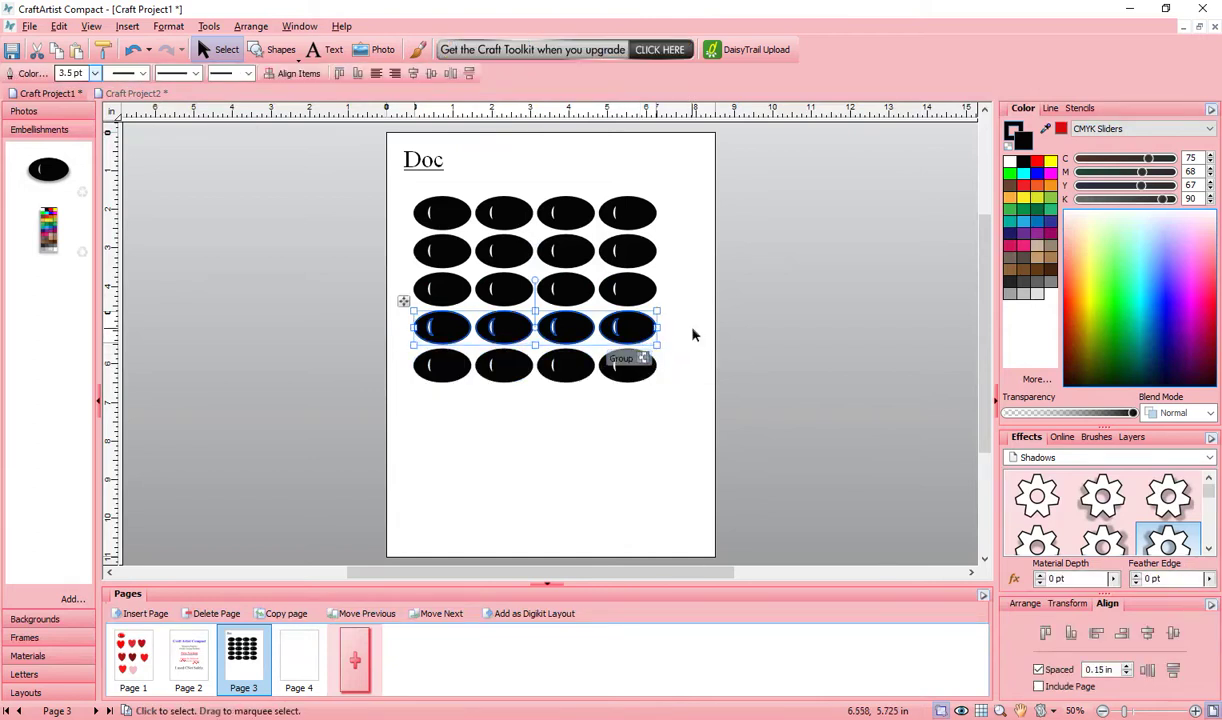
drag(692, 330, 400, 414)
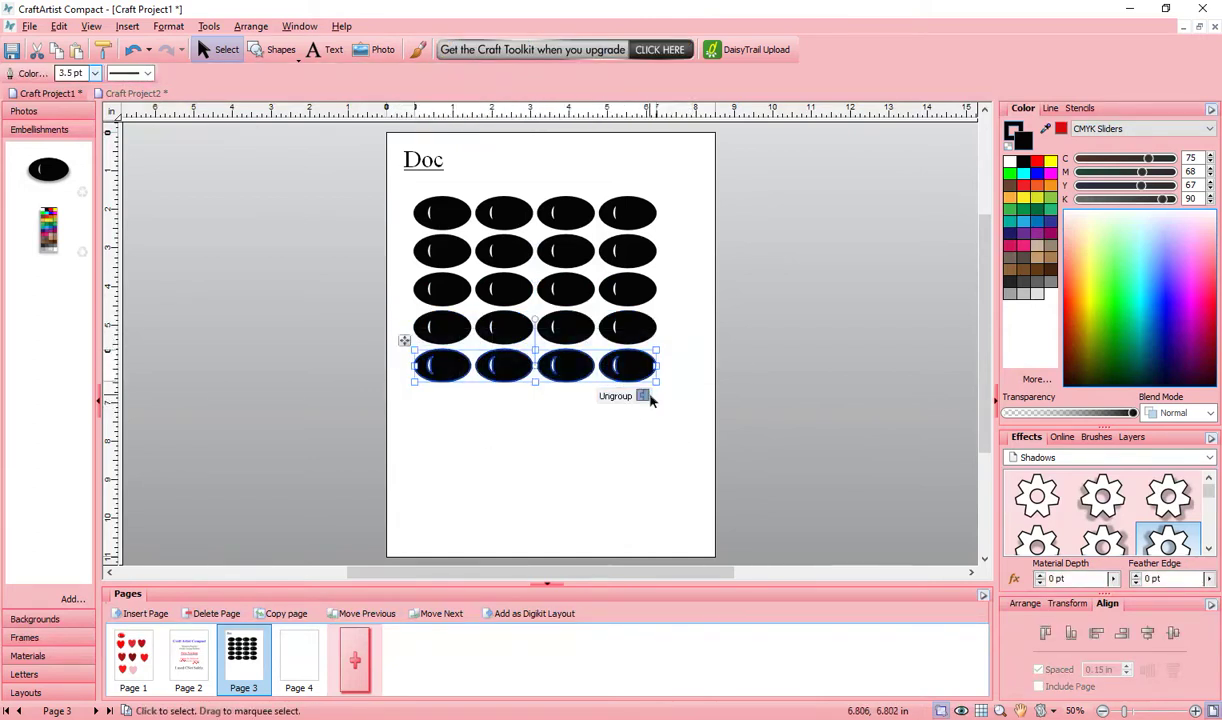
click(645, 397)
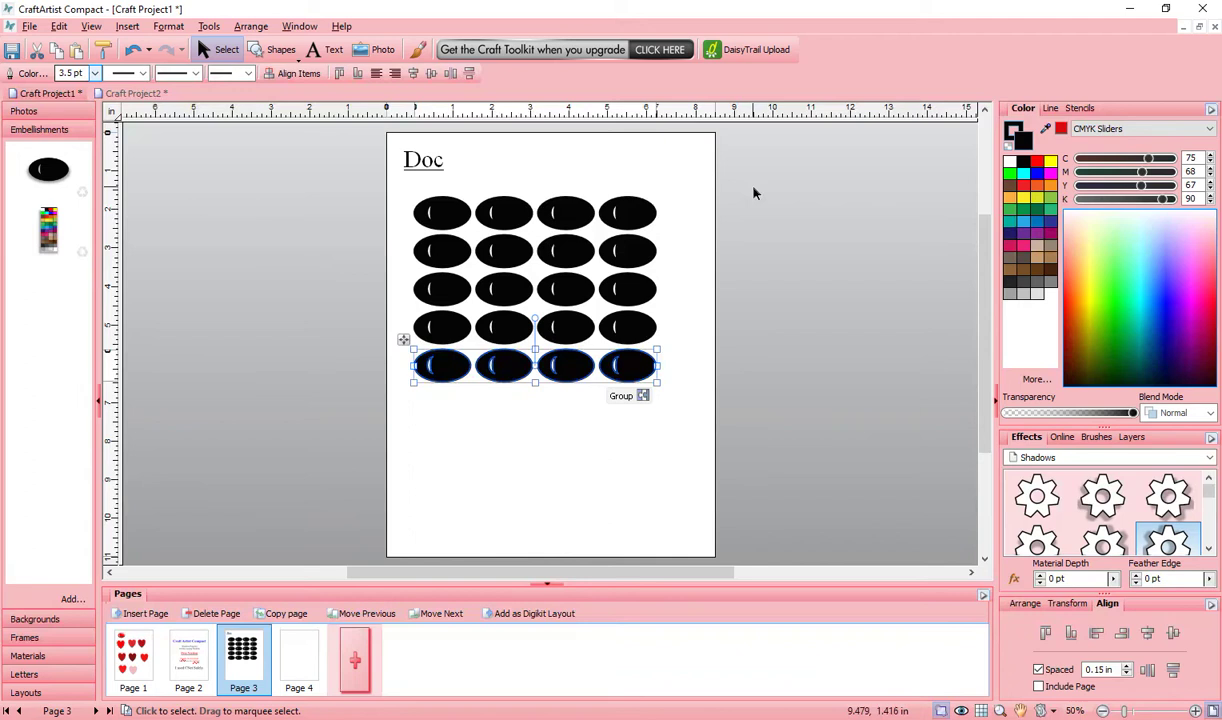
click(428, 208)
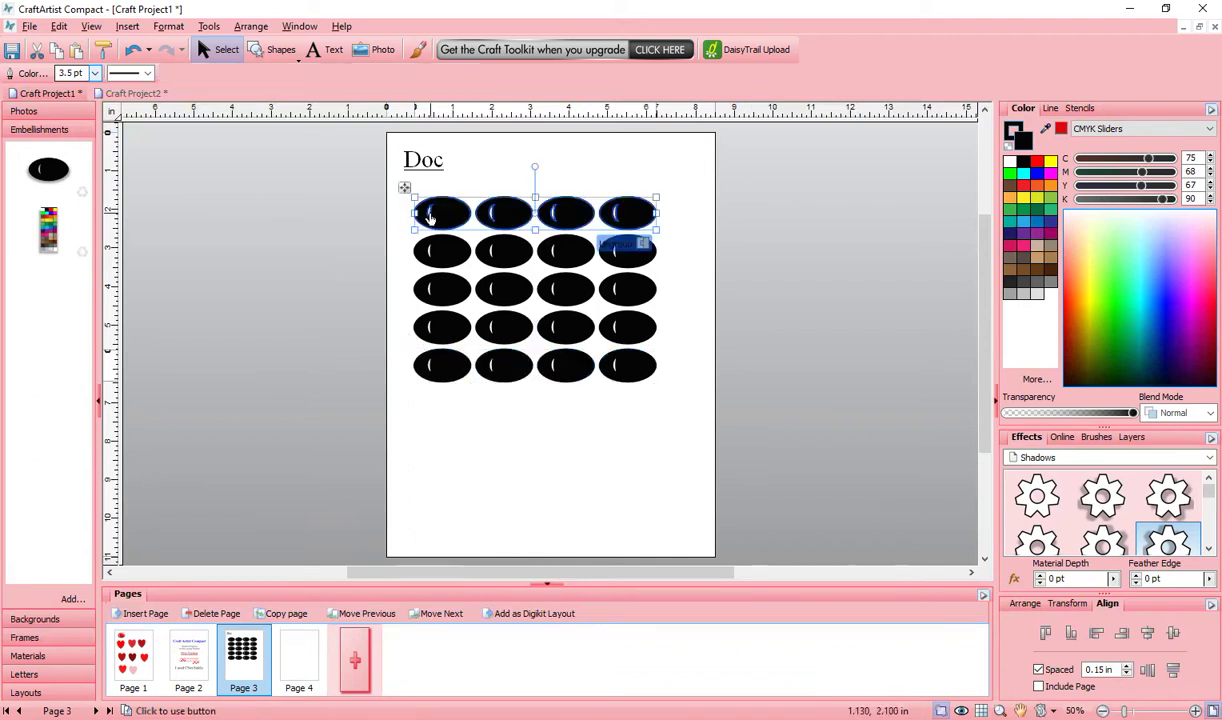
click(645, 248)
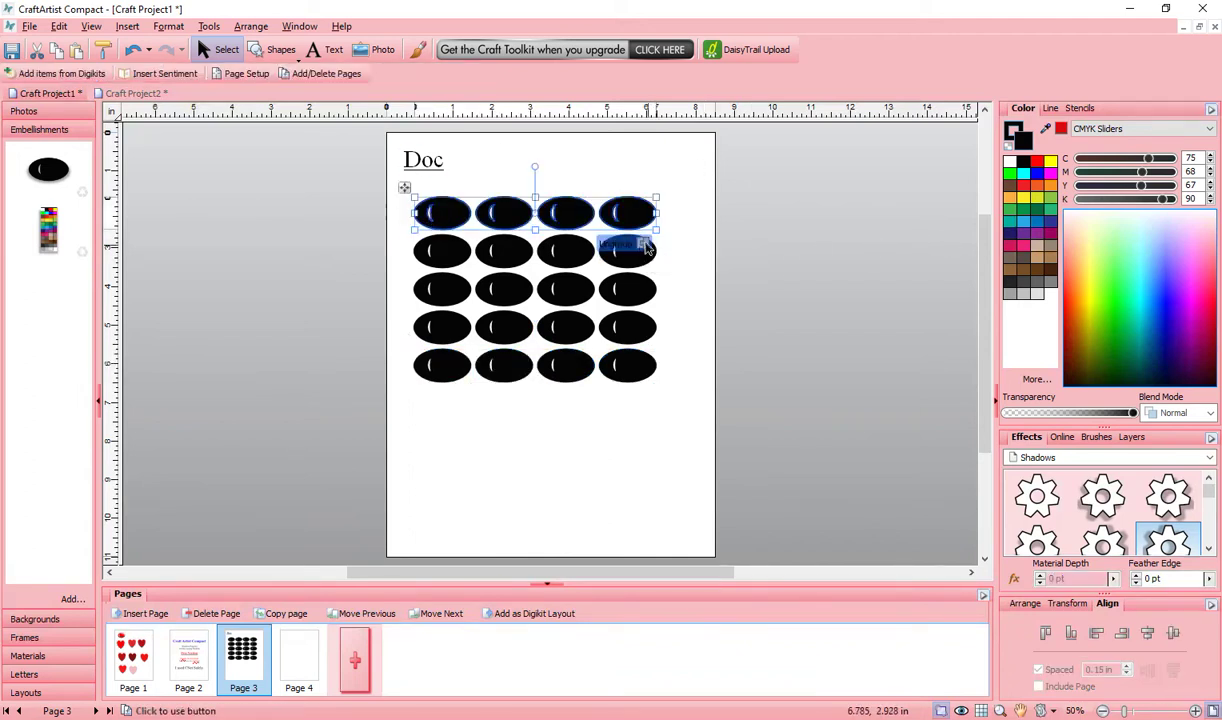
Colour the top row's first oval white, the third red and the fourth yellow.
click(706, 260)
key(Tab)
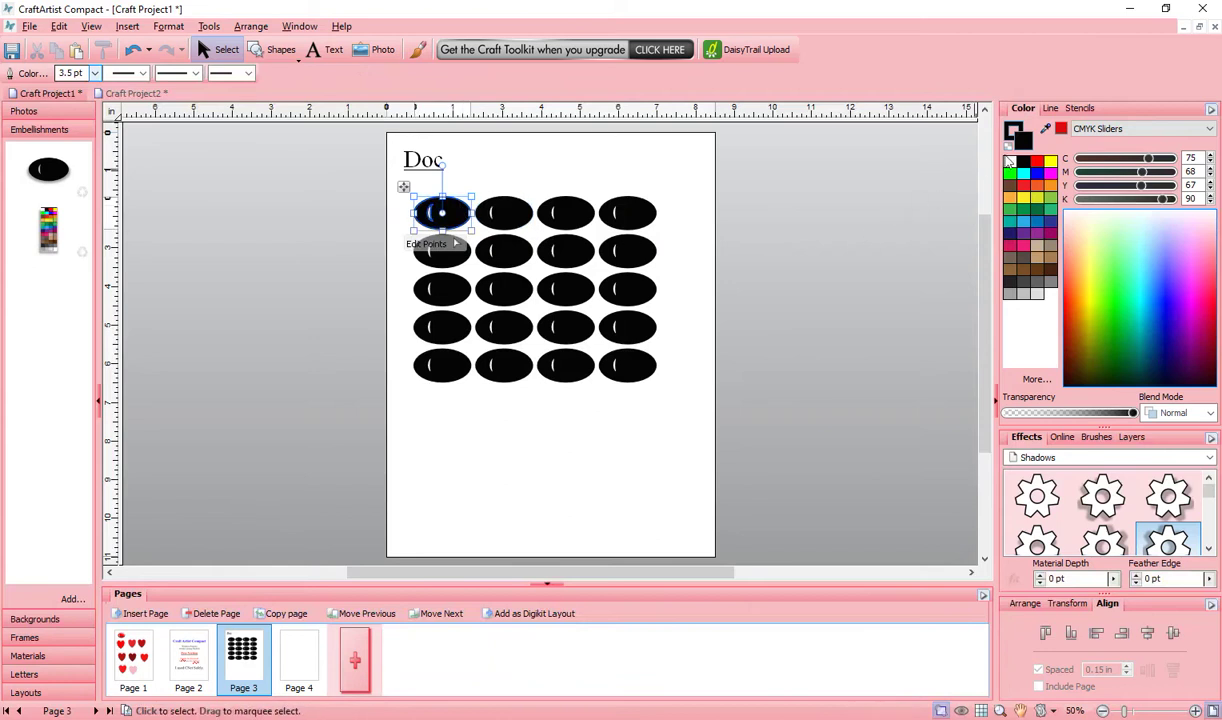
click(1008, 164)
key(Tab)
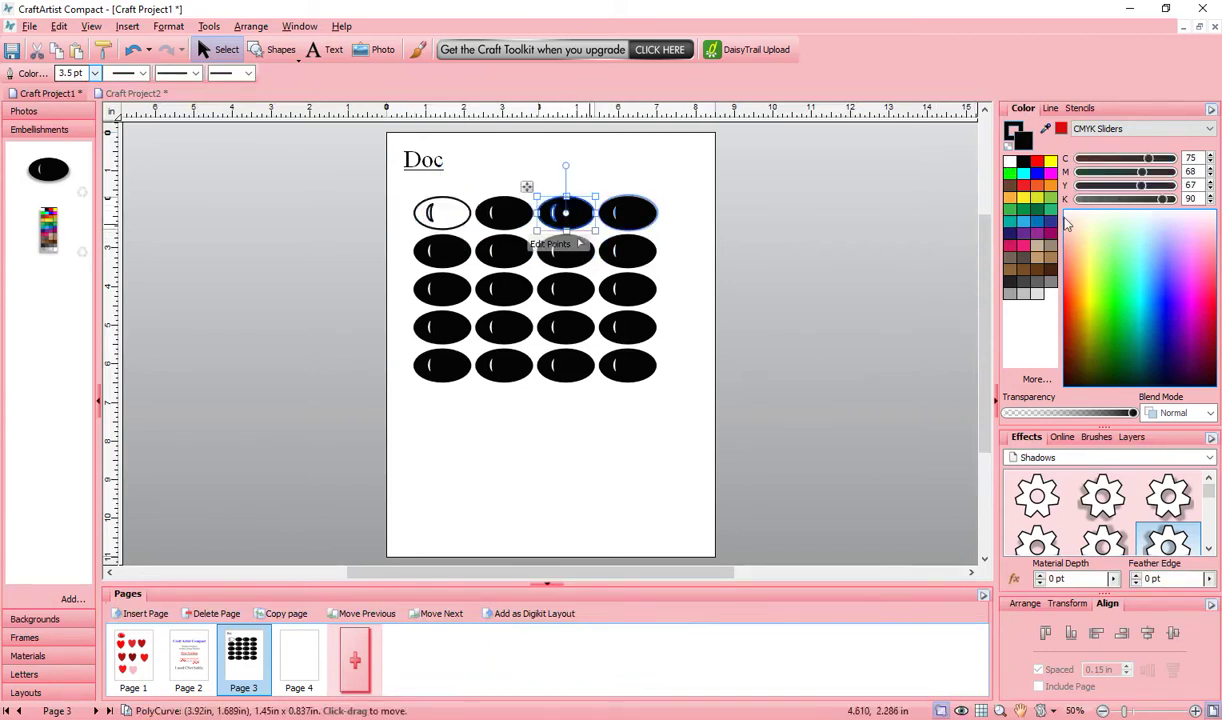
click(1037, 162)
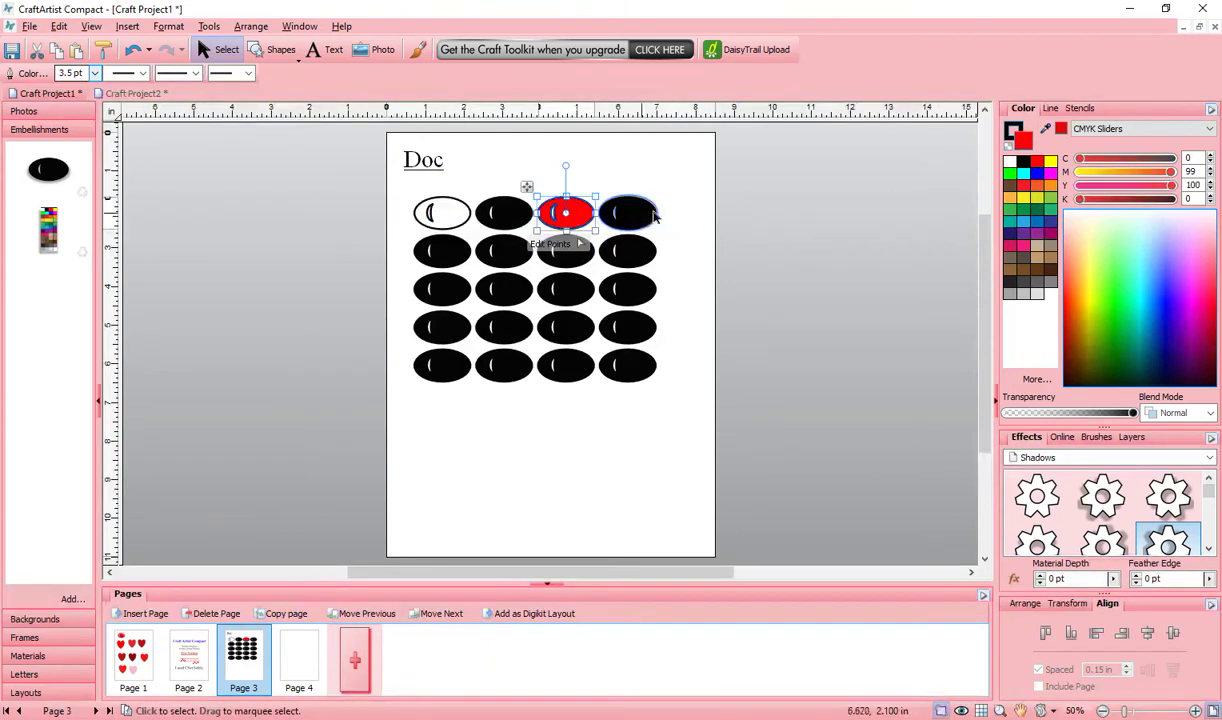
key(Tab)
click(1051, 162)
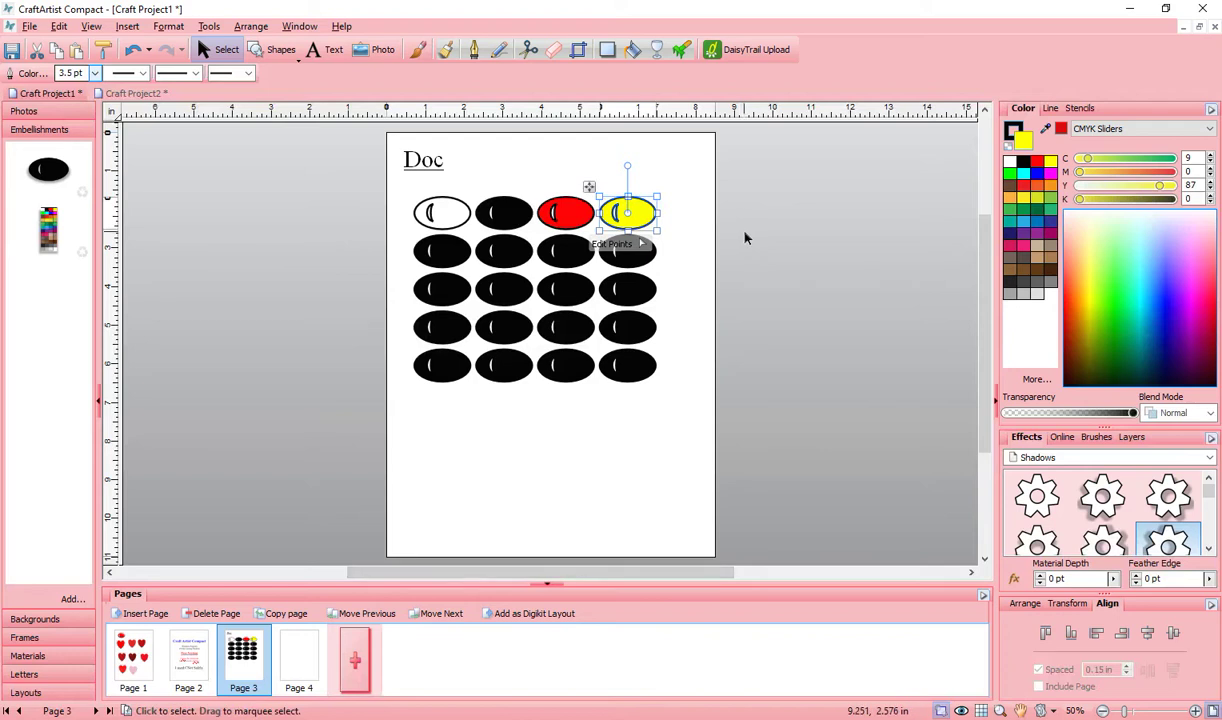
Preview the Acrylics, Candy and then Pastels palettes in the Color Palette Designer.
click(1045, 384)
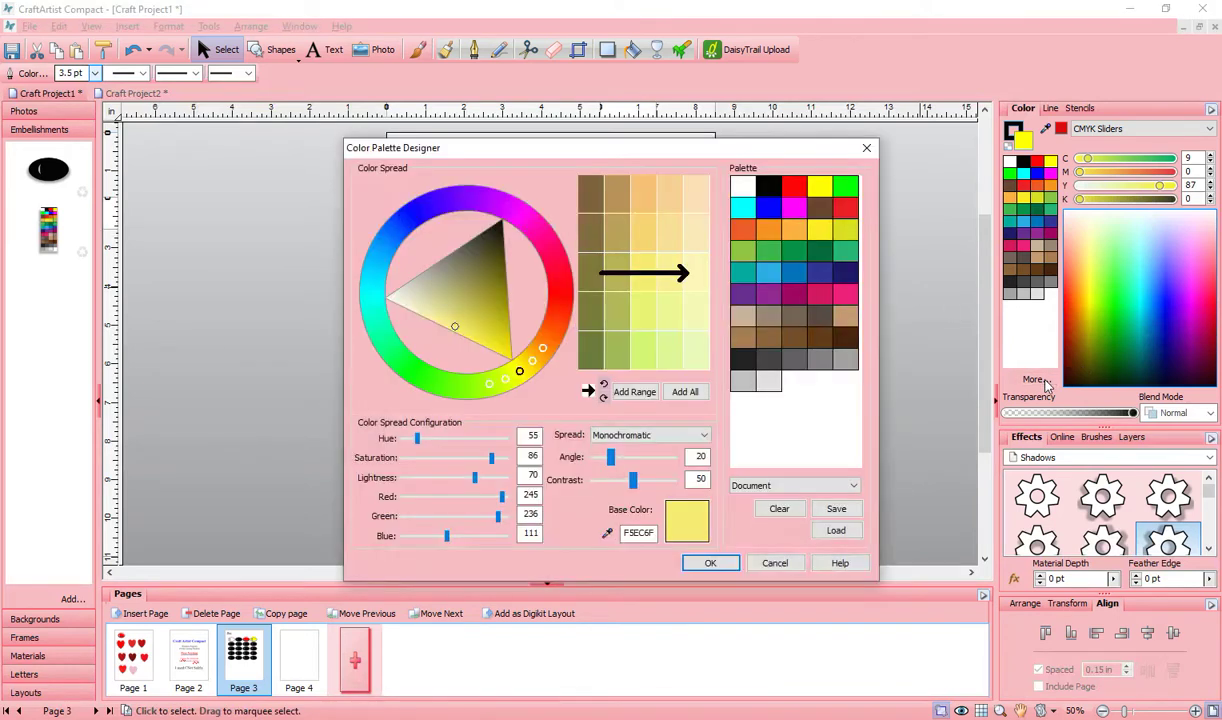
click(853, 486)
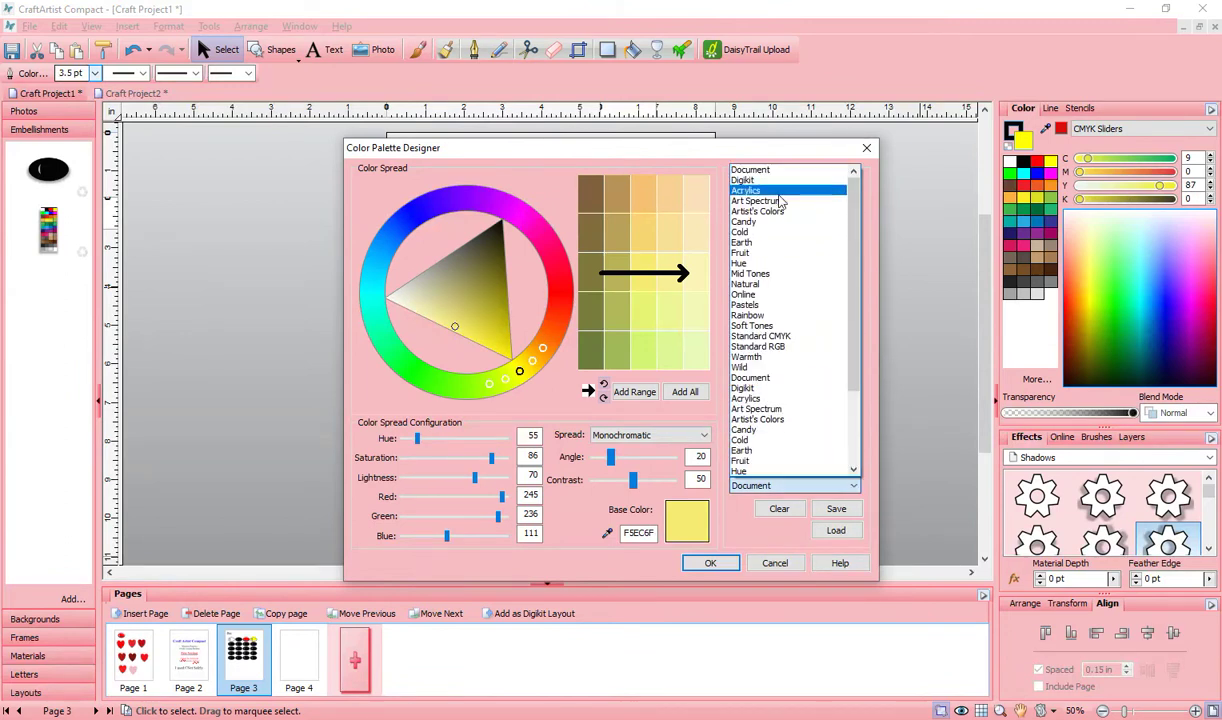
click(779, 192)
click(813, 485)
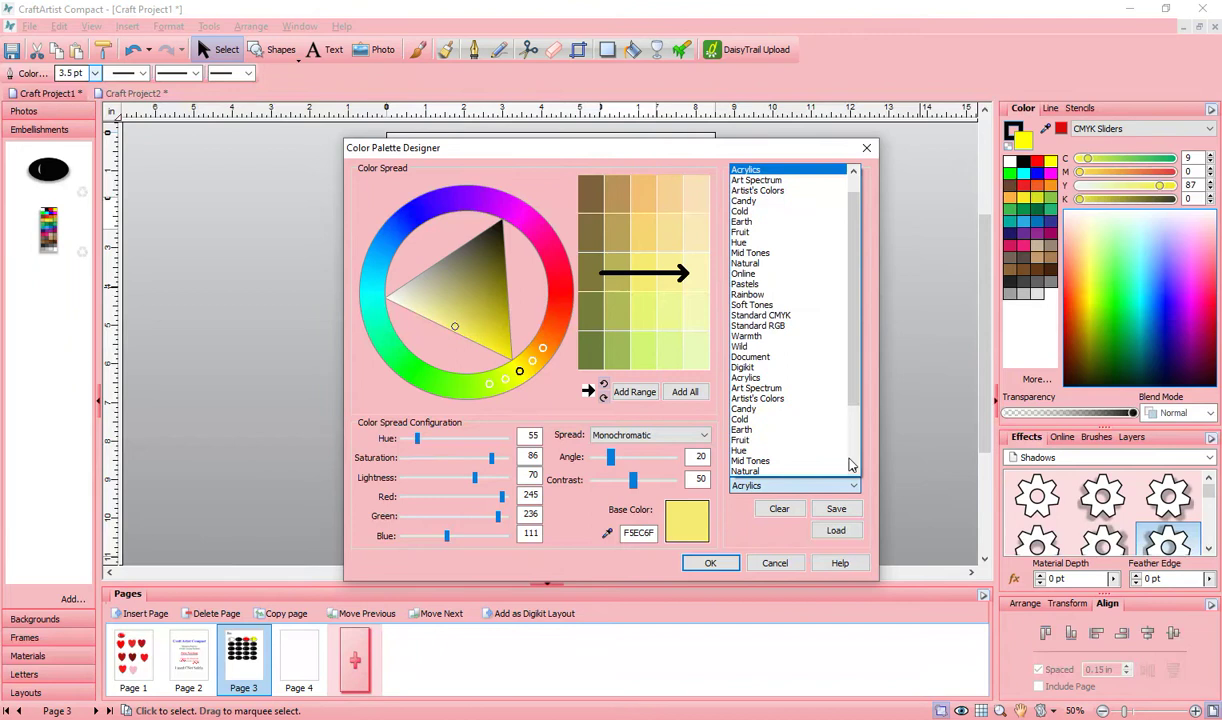
click(773, 203)
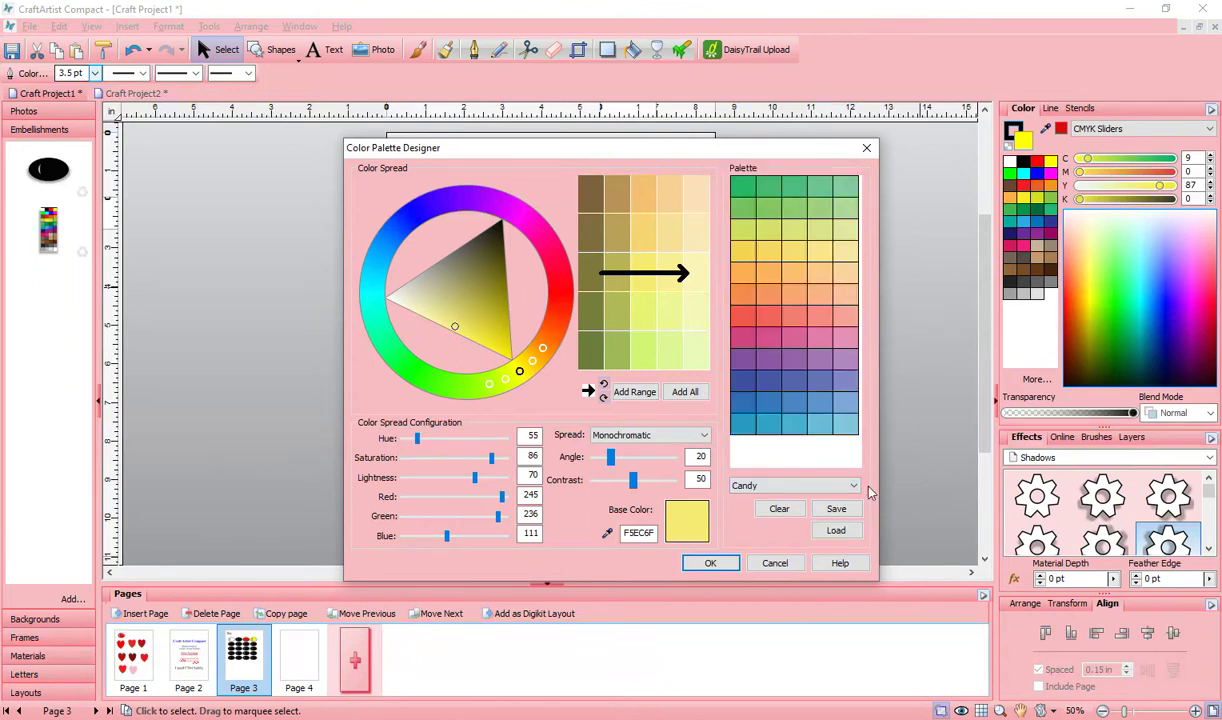
click(815, 485)
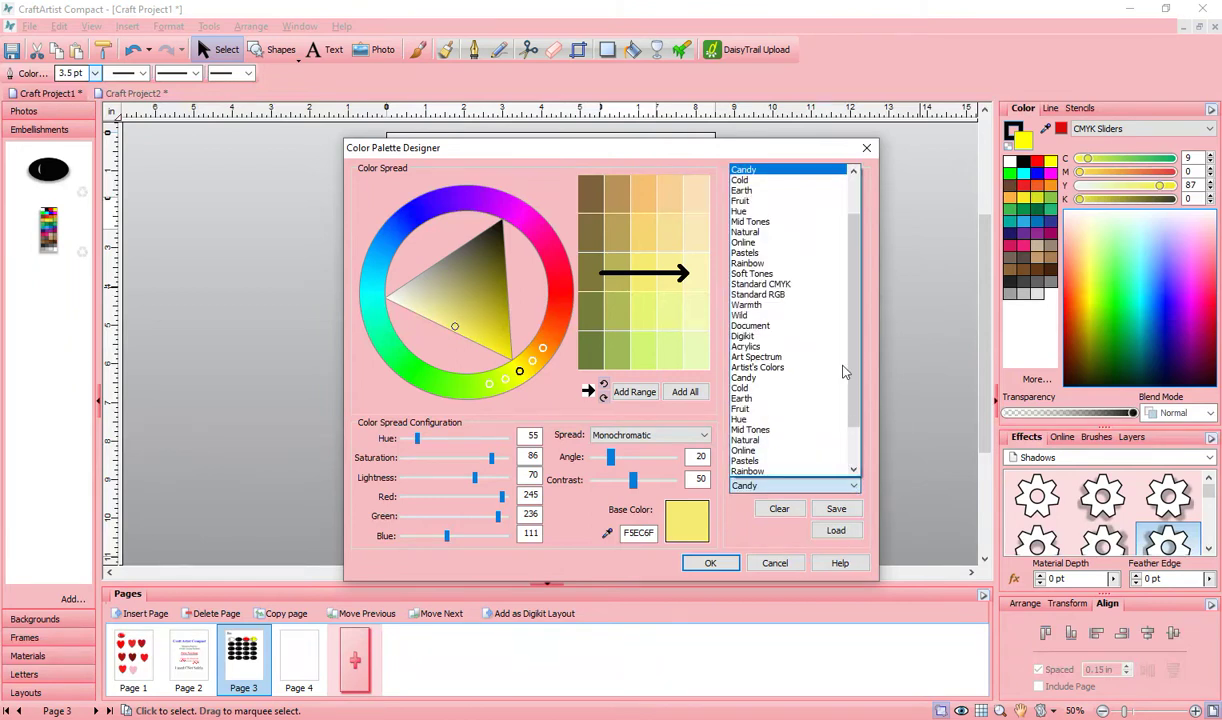
click(791, 254)
drag(866, 251, 882, 392)
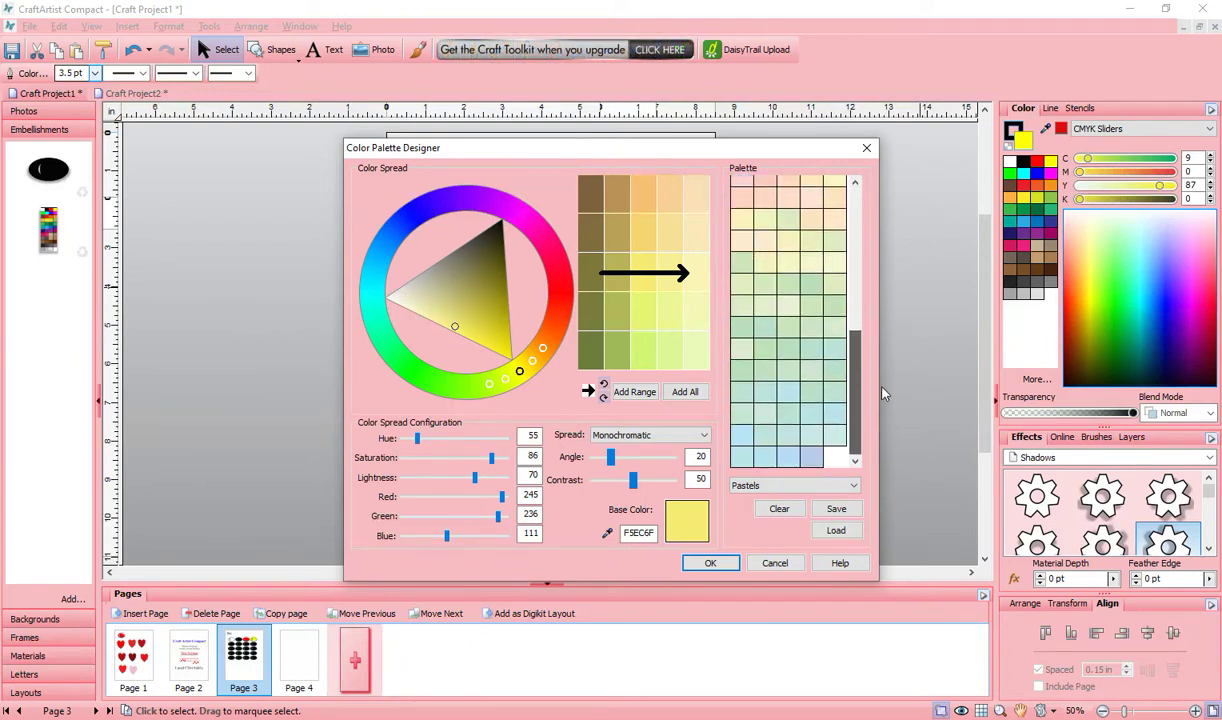
Move the 20-oval grid left, partly off the page, and drop the swatch chart onto Page 3.
click(867, 148)
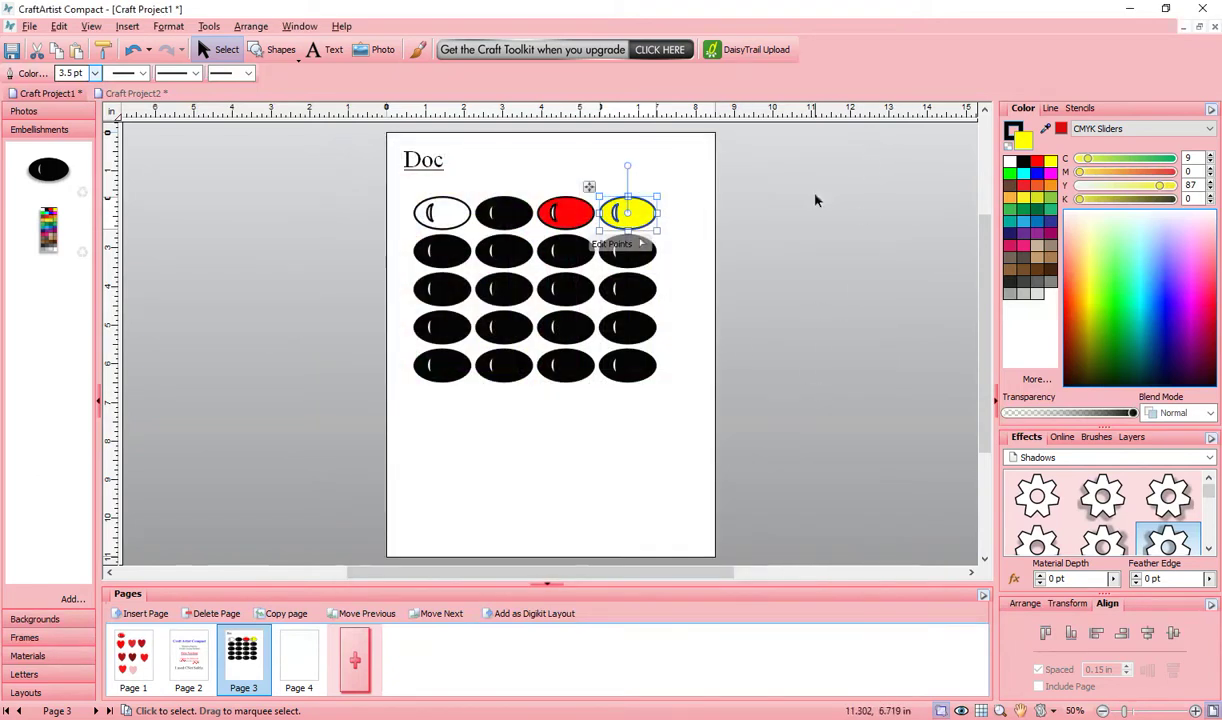
drag(735, 150, 404, 470)
click(672, 293)
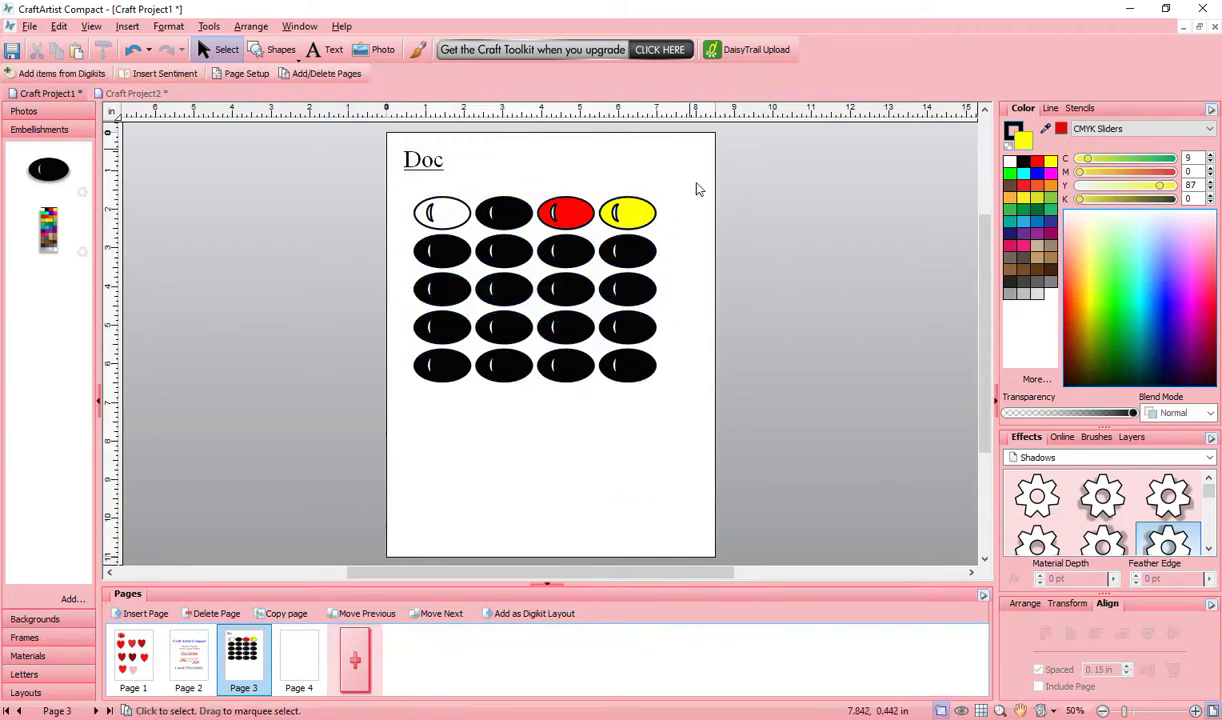
drag(689, 157, 345, 476)
drag(417, 314, 92, 316)
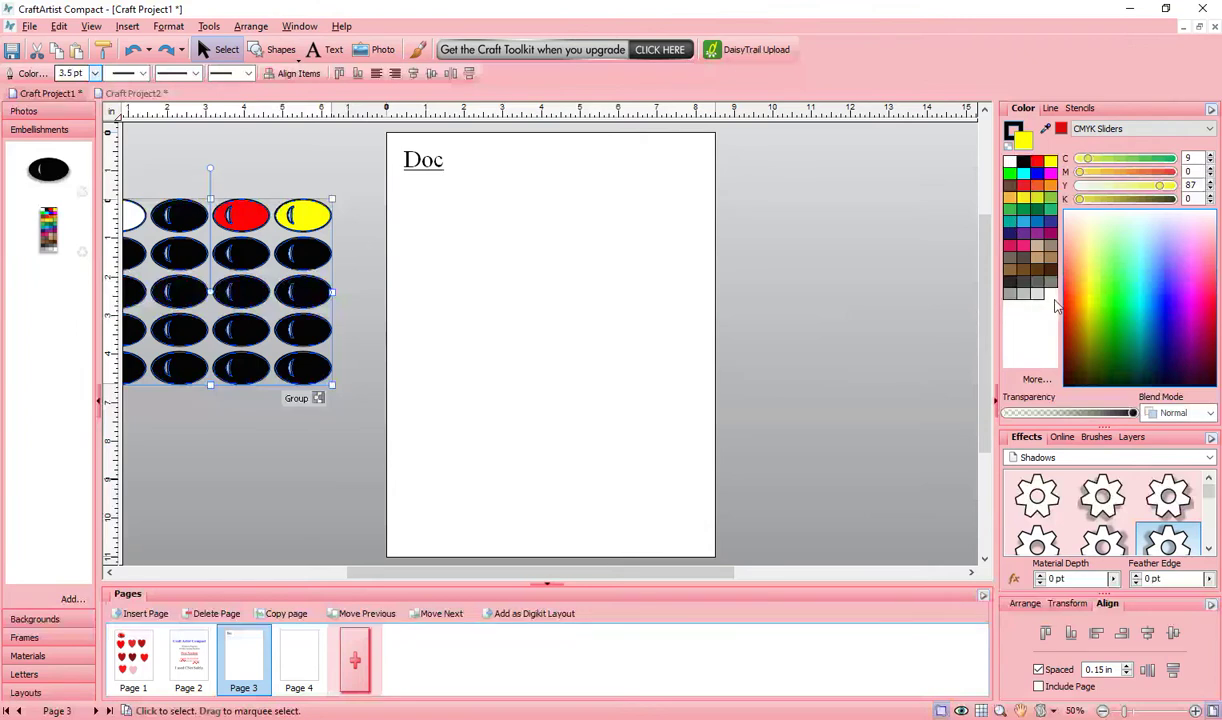
drag(40, 240, 611, 483)
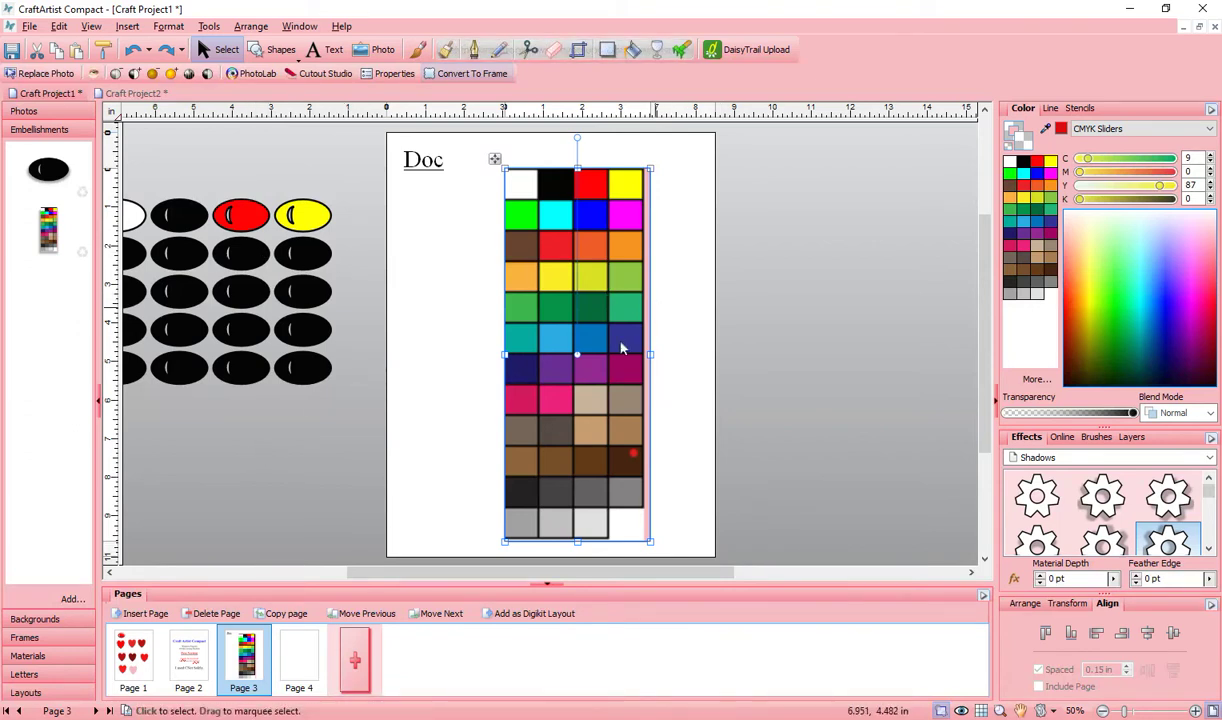
Nudge the colour swatch chart right, then cut it from Page 3.
mouse_move(622, 347)
mouse_down()
mouse_move(655, 349)
mouse_move(633, 355)
mouse_up()
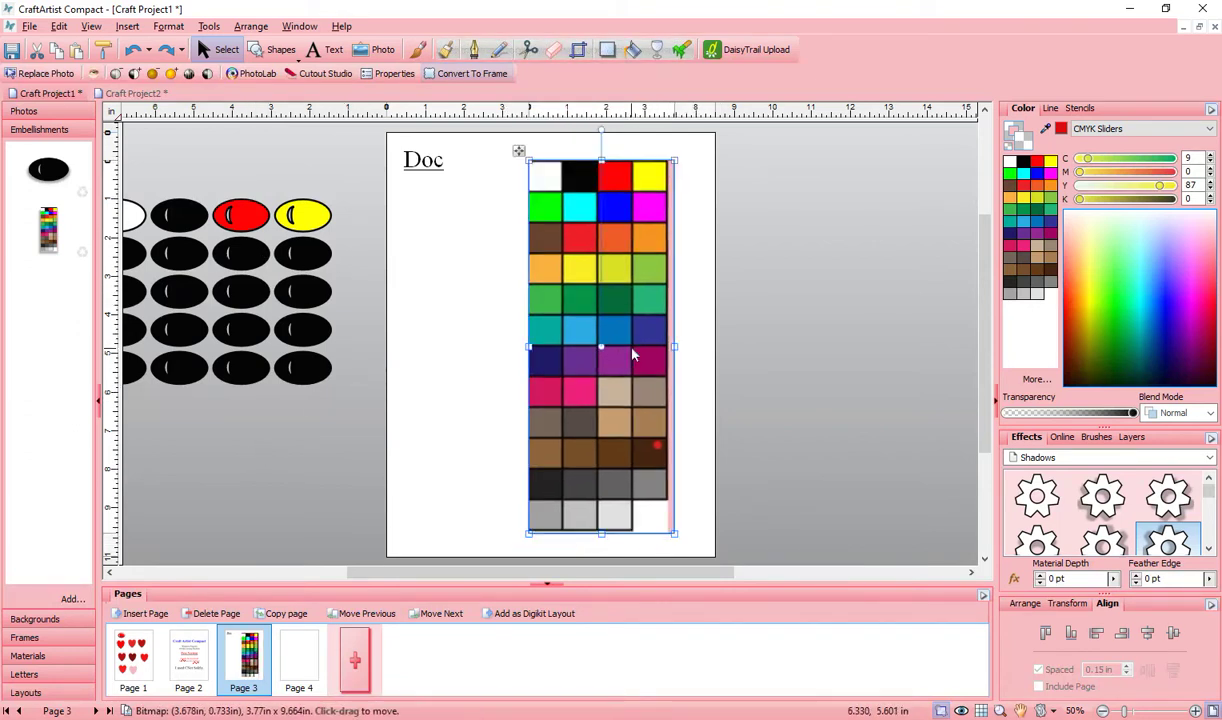
click(40, 54)
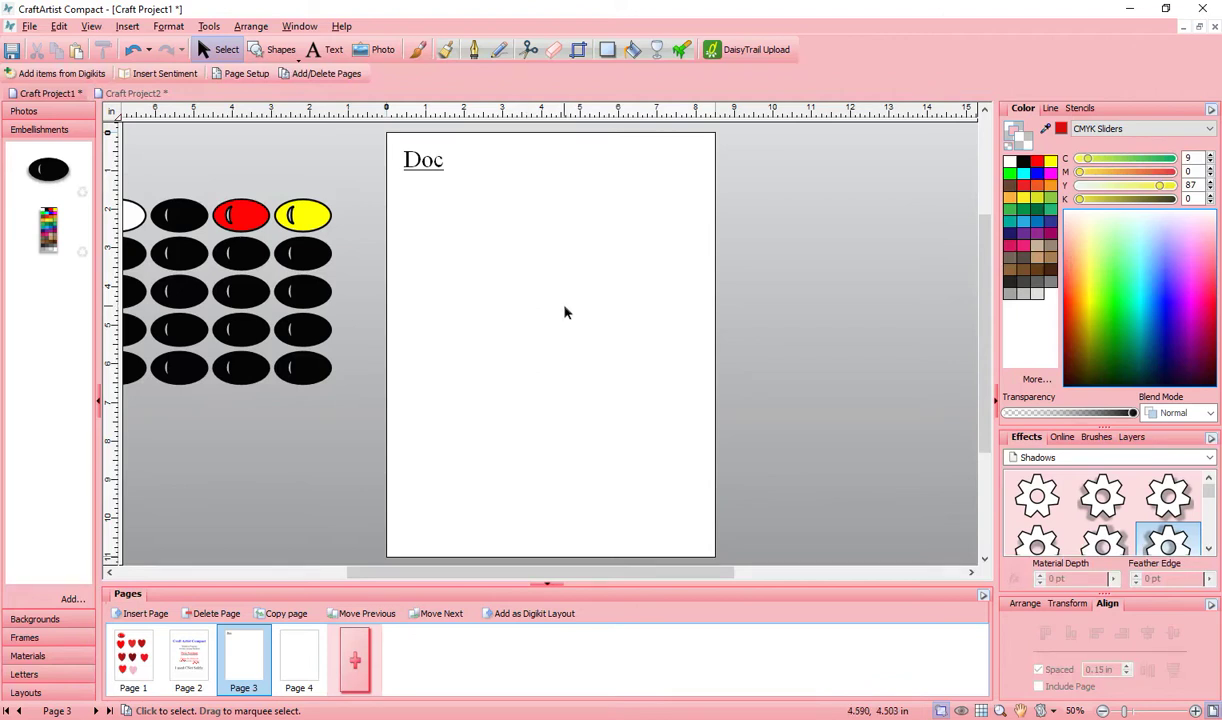
Reopen the Color Palette Designer from Tools, select the Digikit palette and clear its colours.
click(209, 26)
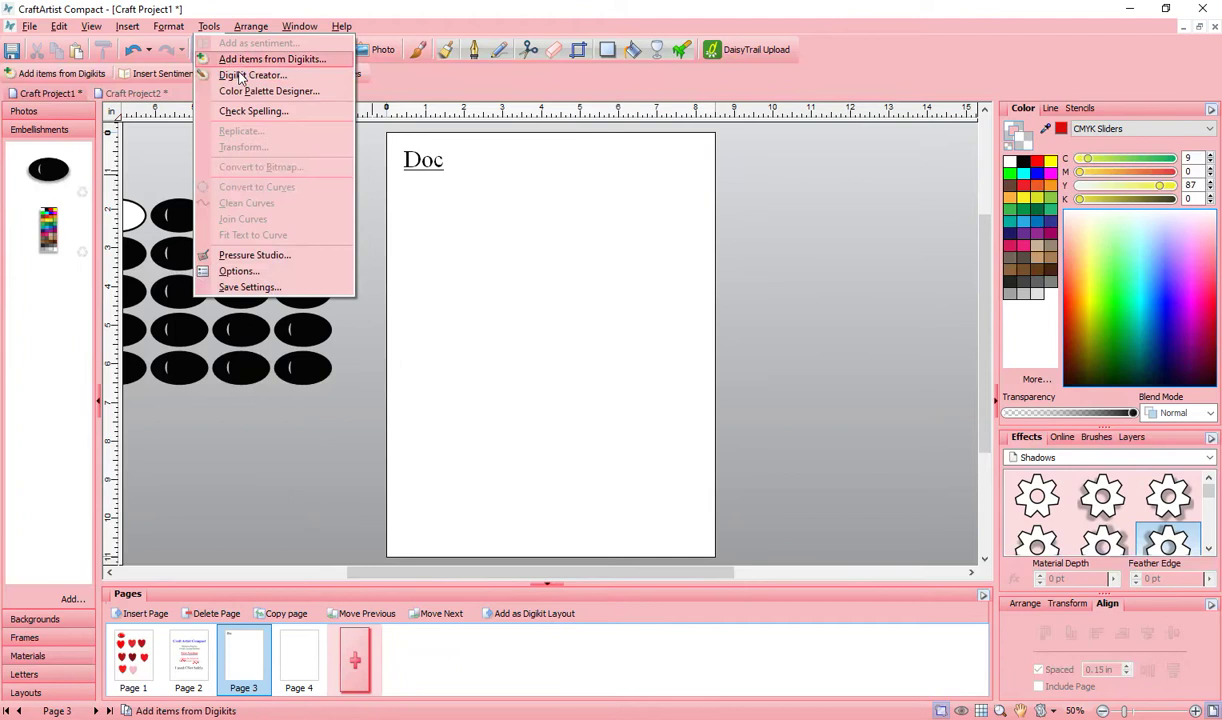
click(244, 88)
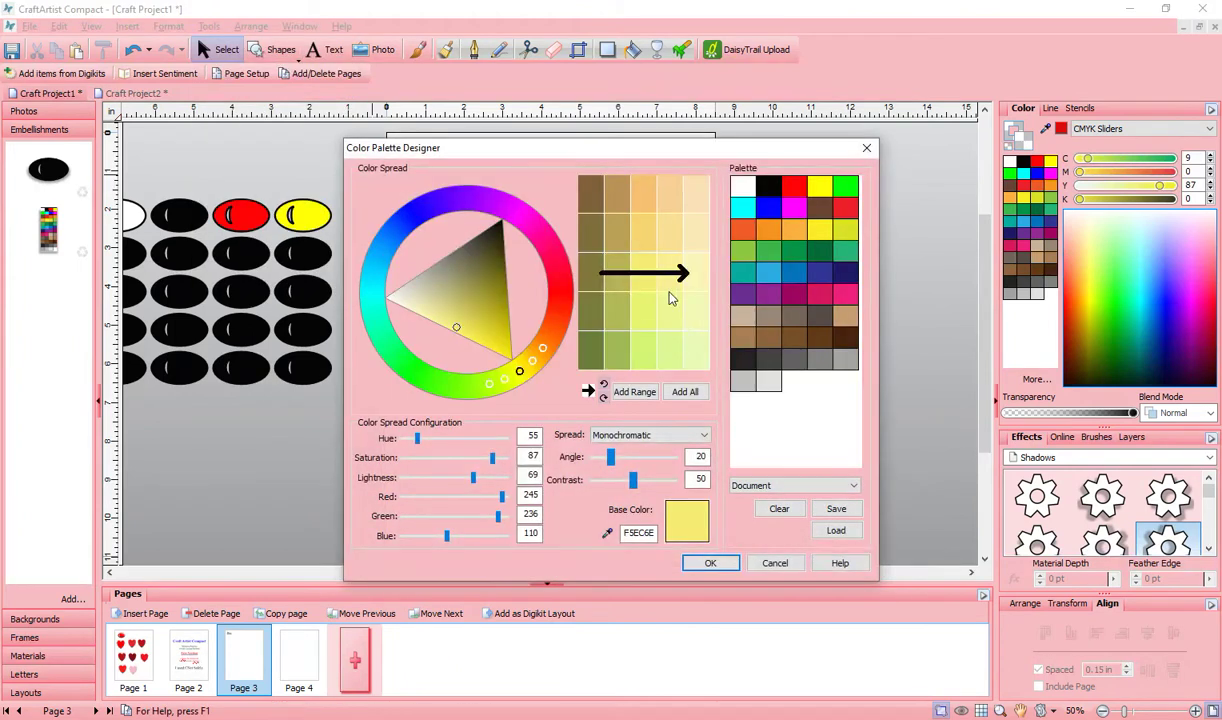
drag(655, 147, 630, 122)
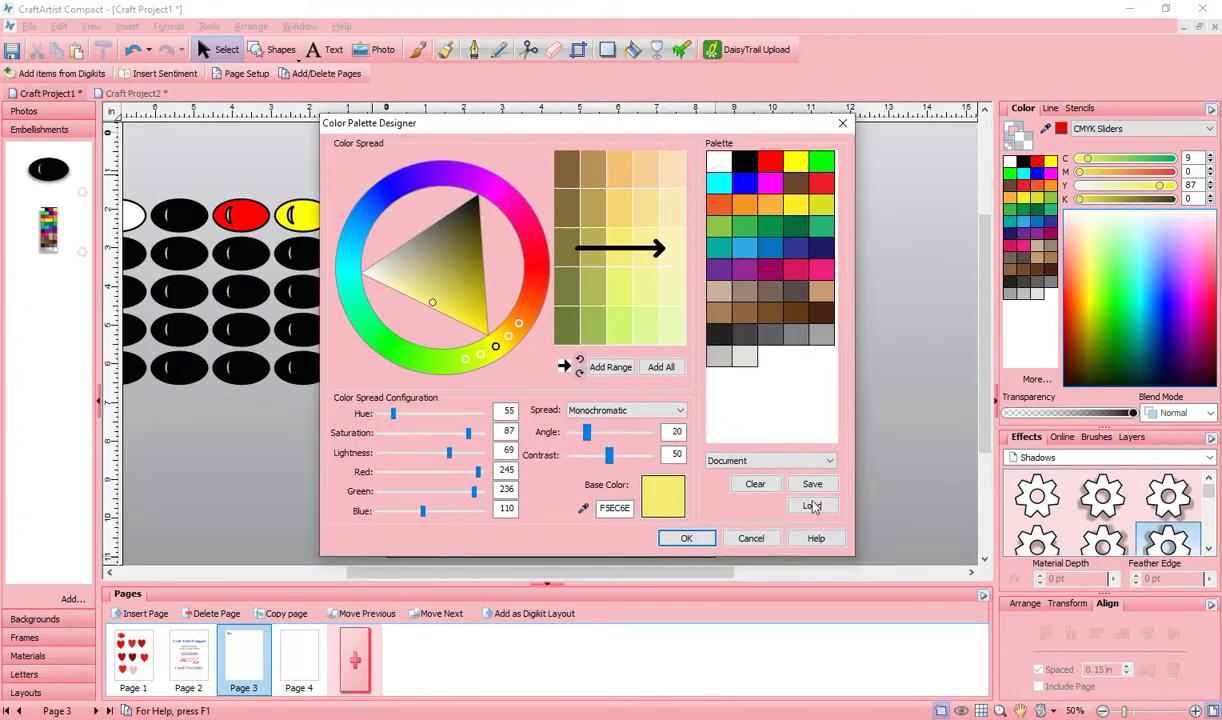
click(830, 461)
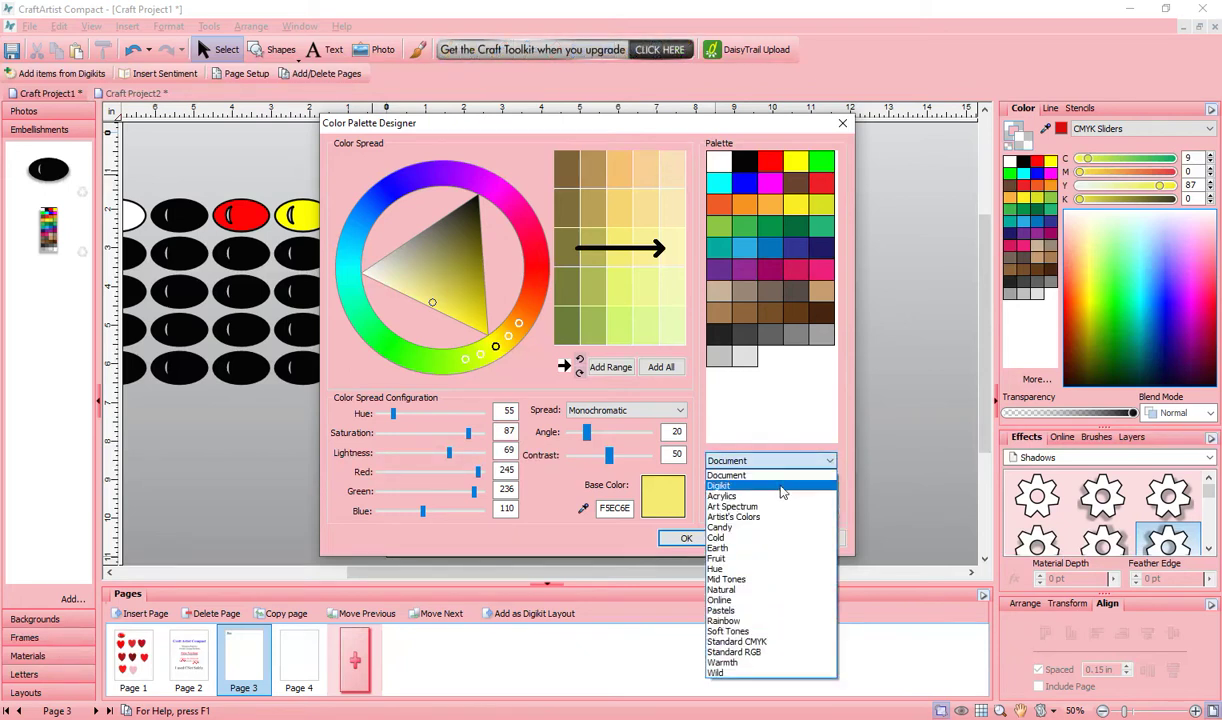
click(781, 485)
click(755, 485)
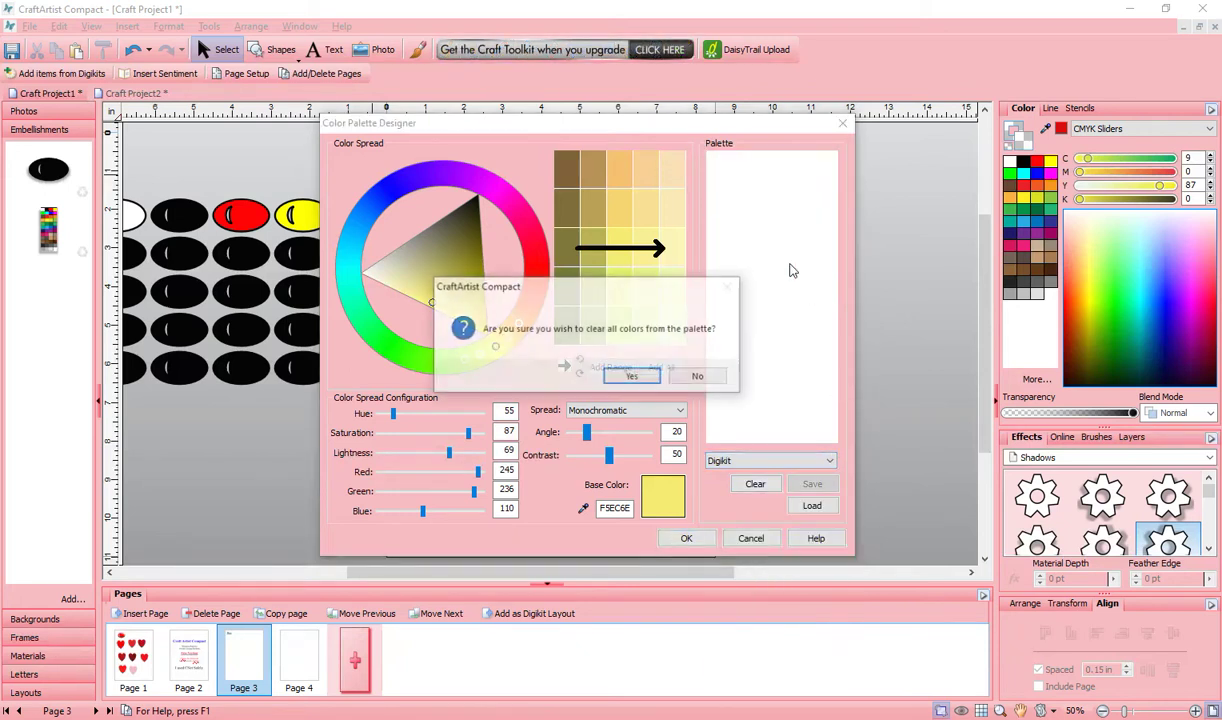
click(699, 378)
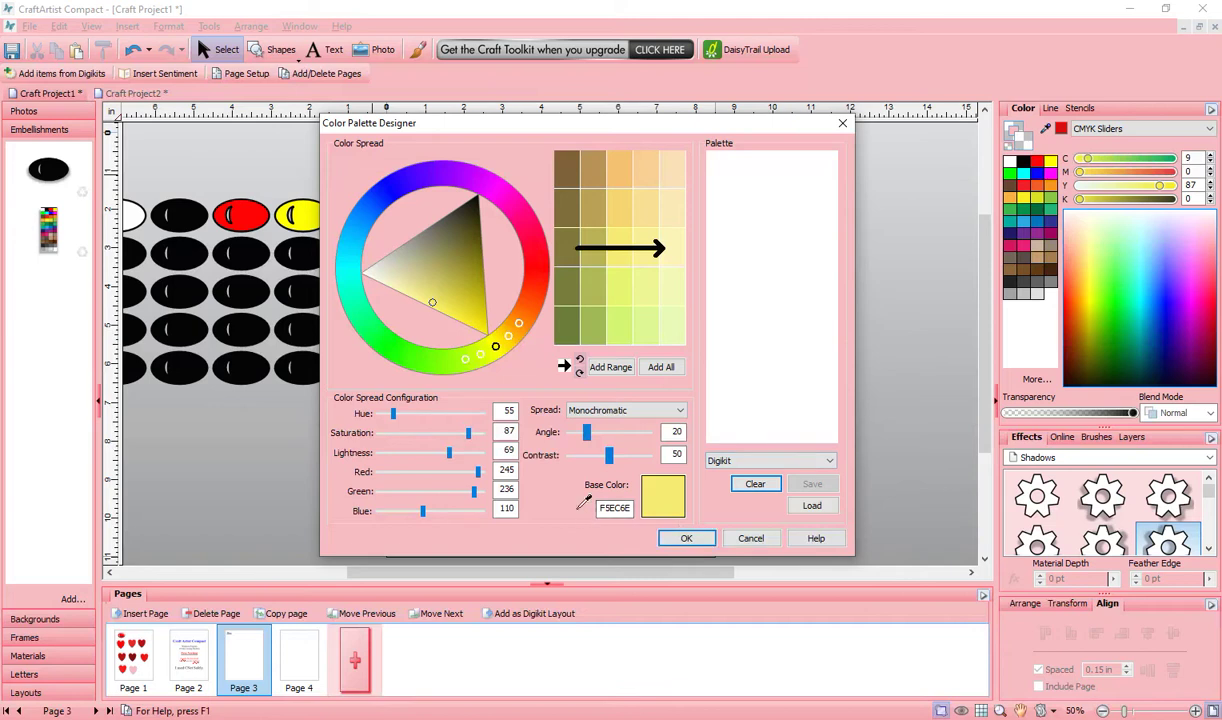
Add the first four red shades, ending with pure red, to the Digikit palette.
drag(583, 508, 1047, 150)
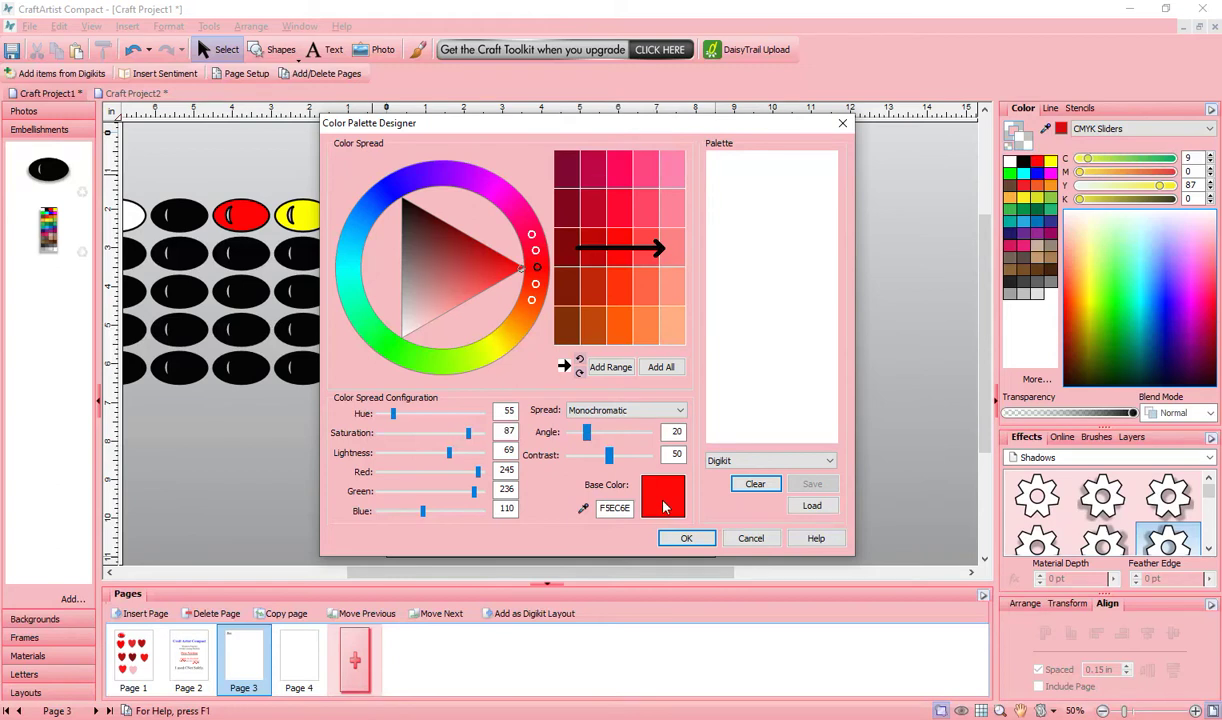
drag(663, 507, 720, 168)
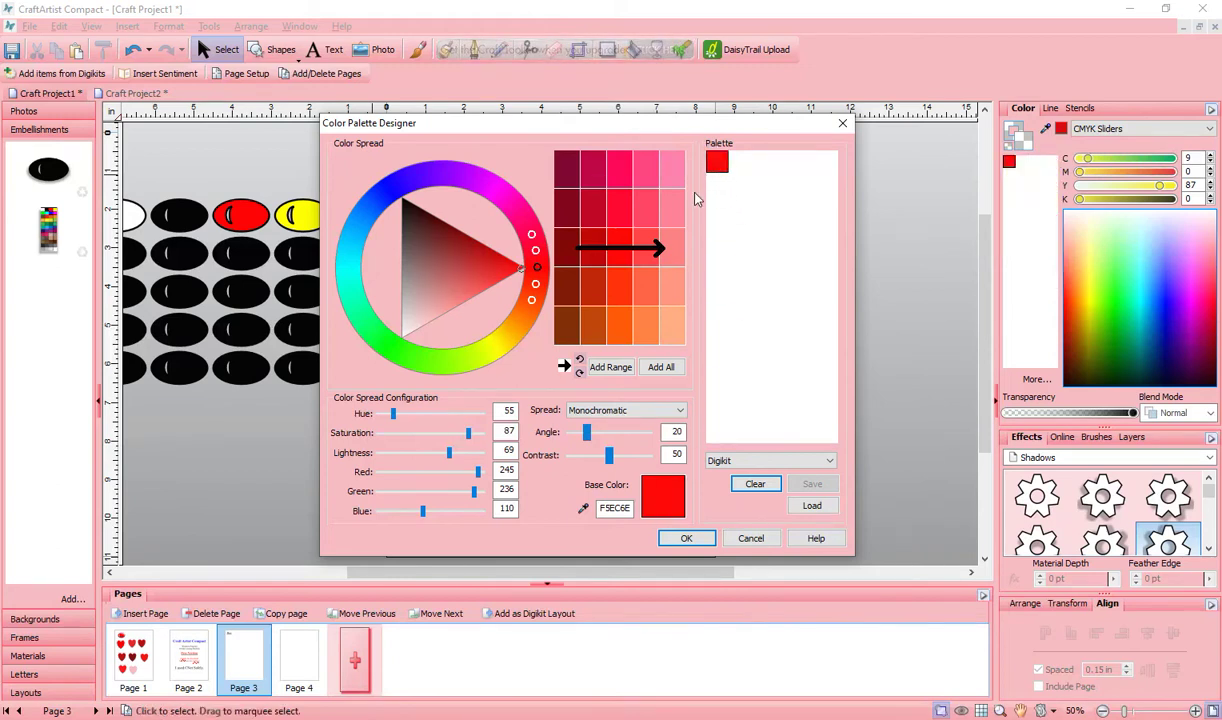
drag(620, 224, 740, 168)
drag(600, 262, 762, 163)
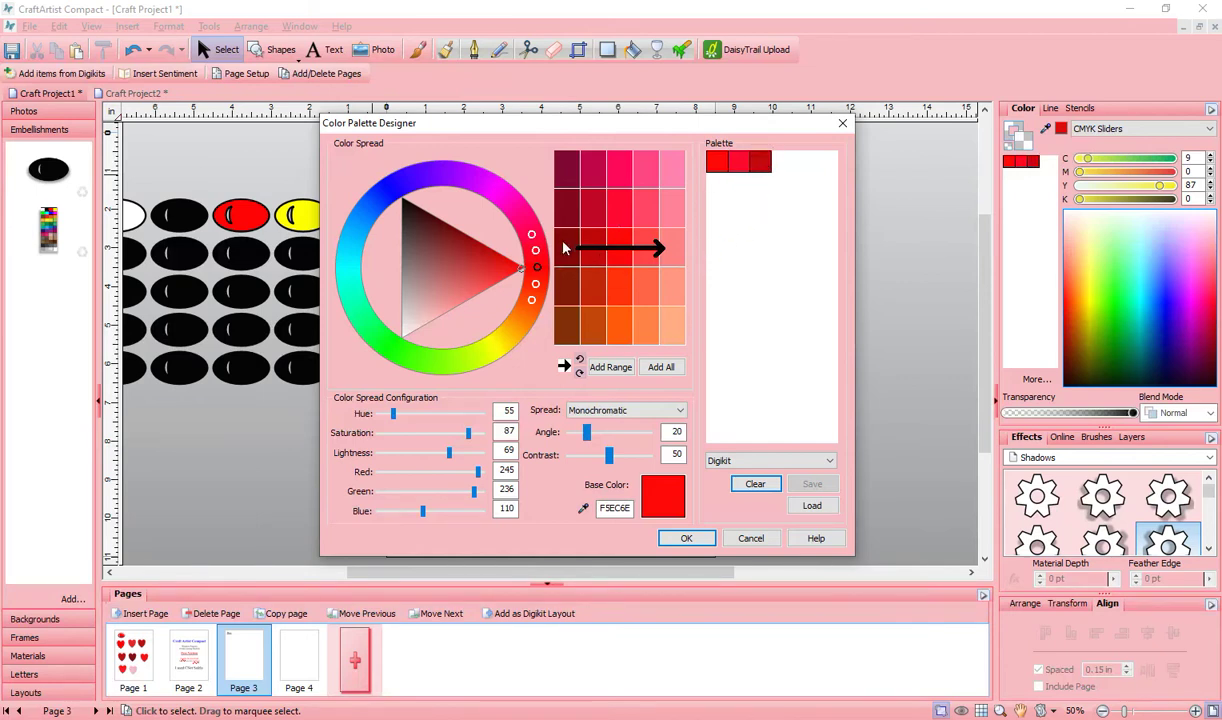
click(518, 270)
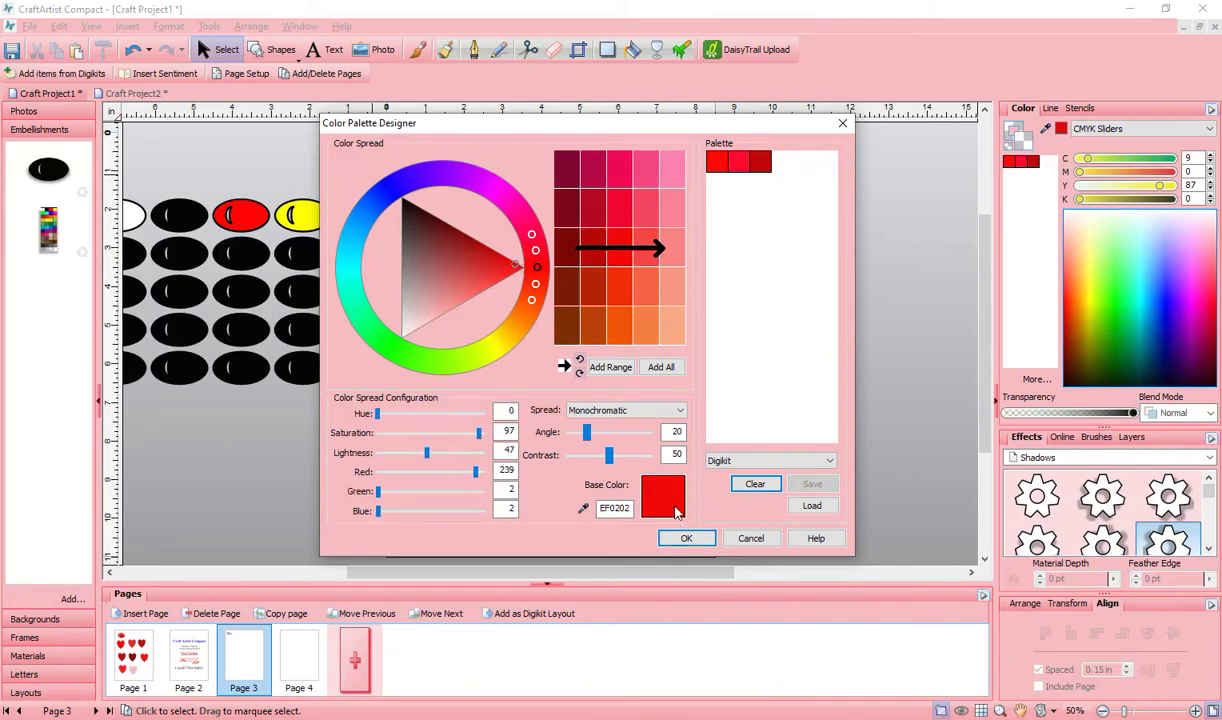
drag(676, 512, 789, 167)
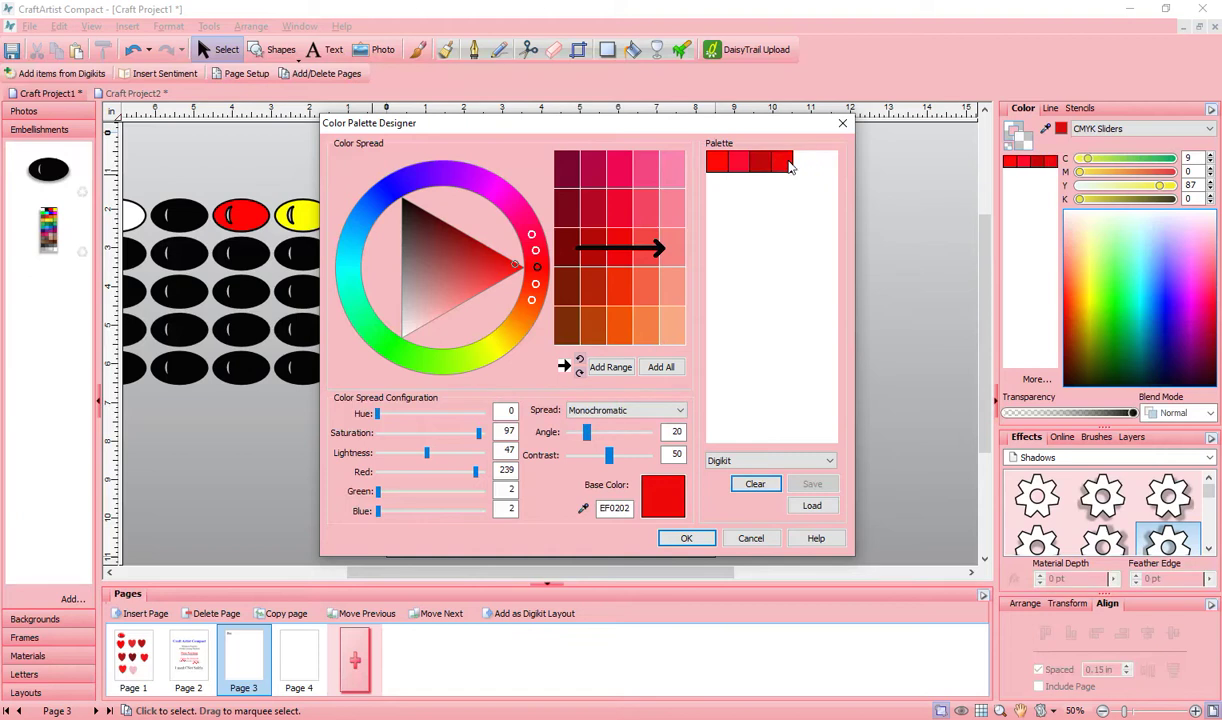
Add four more reds by adjusting the base colour between adds, finishing at DA0303.
click(510, 266)
drag(510, 266, 586, 309)
drag(652, 482, 808, 162)
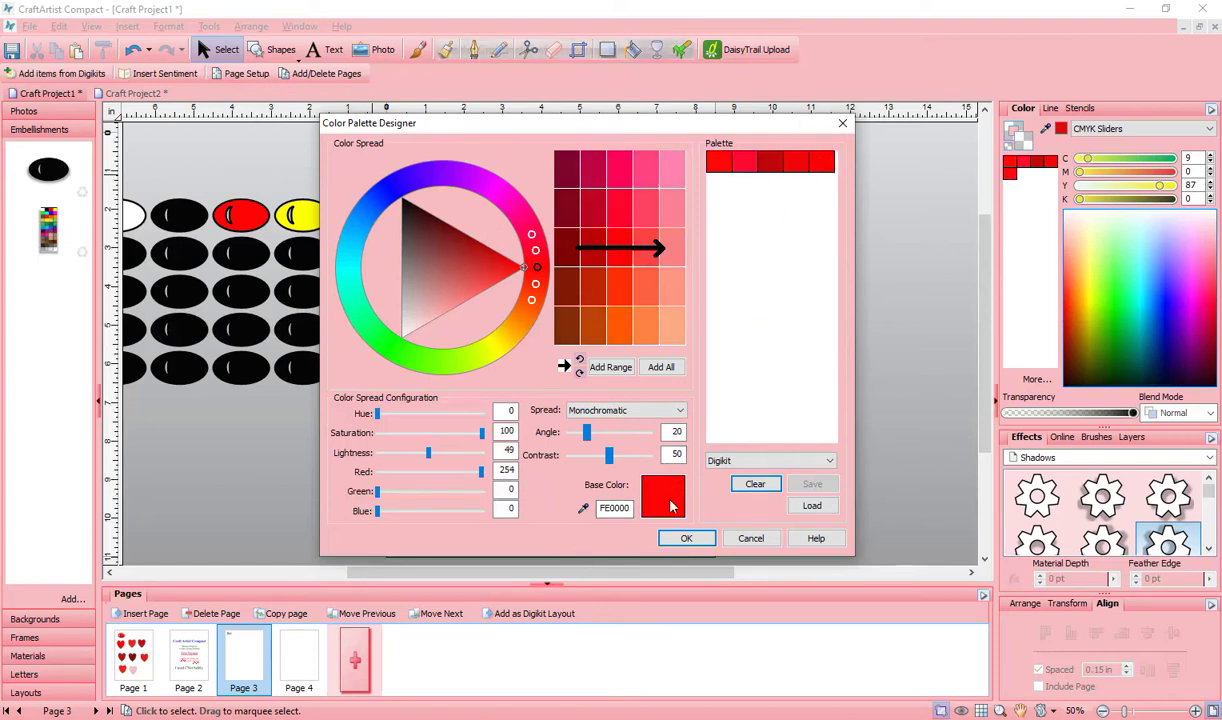
click(513, 261)
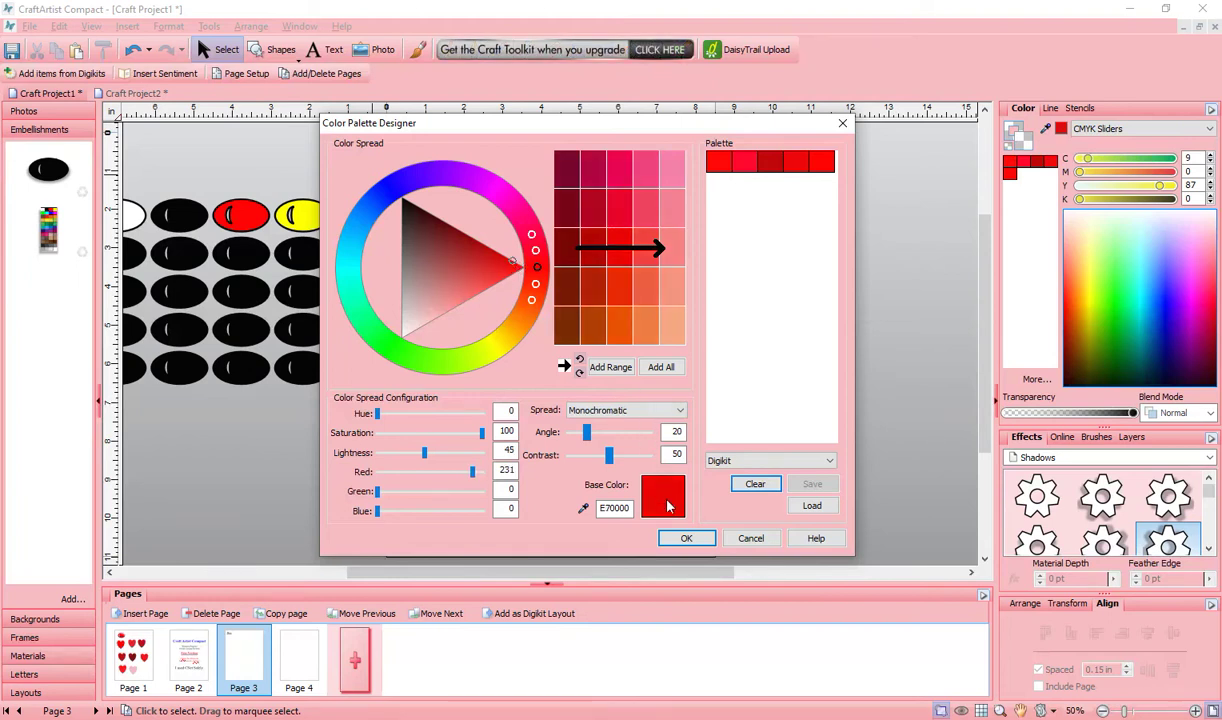
drag(668, 507, 714, 186)
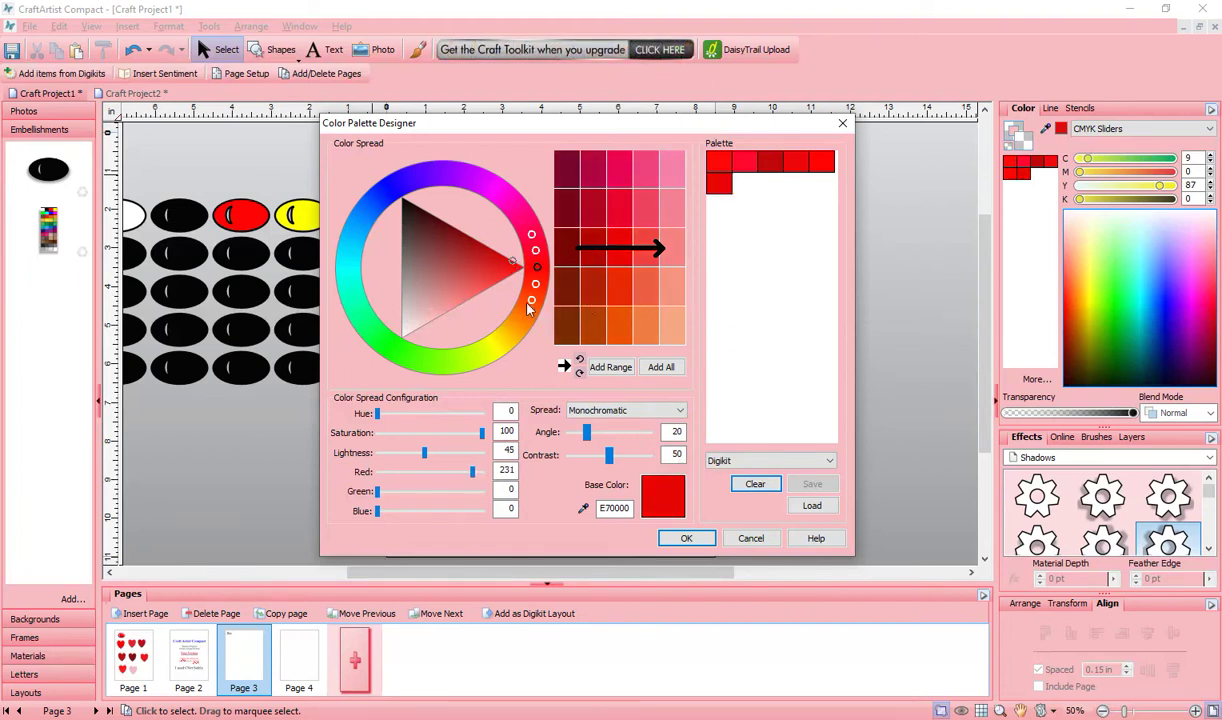
click(503, 256)
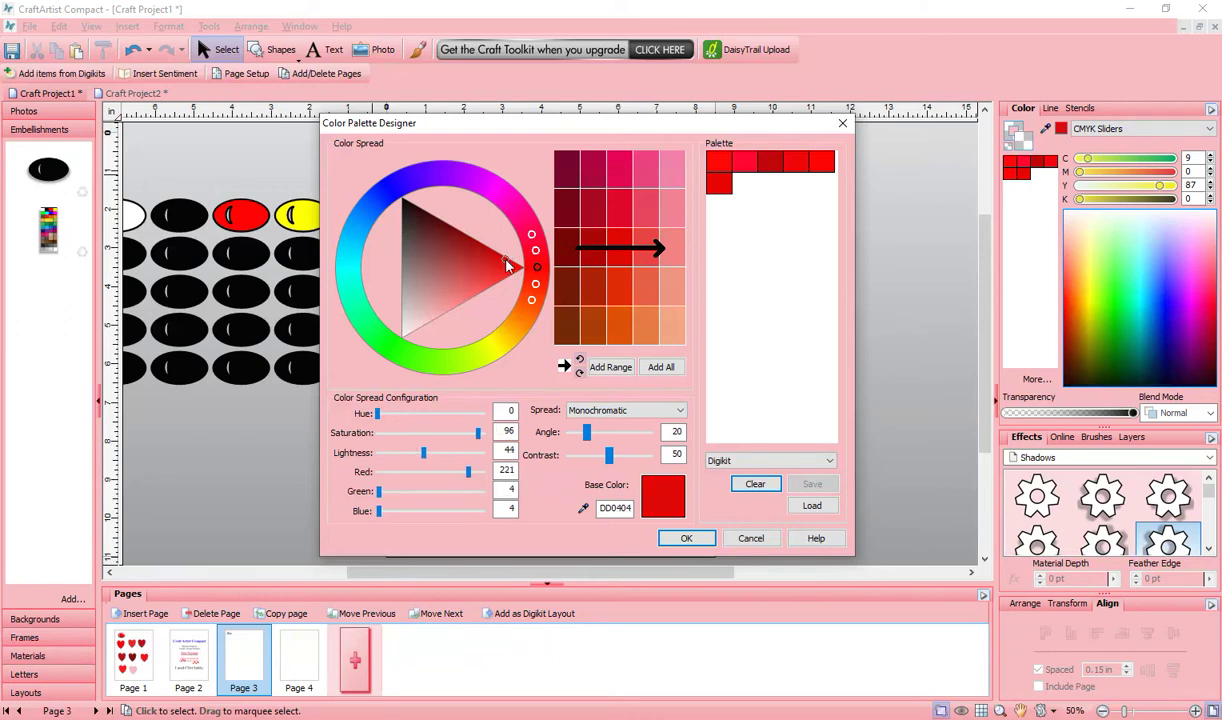
click(521, 267)
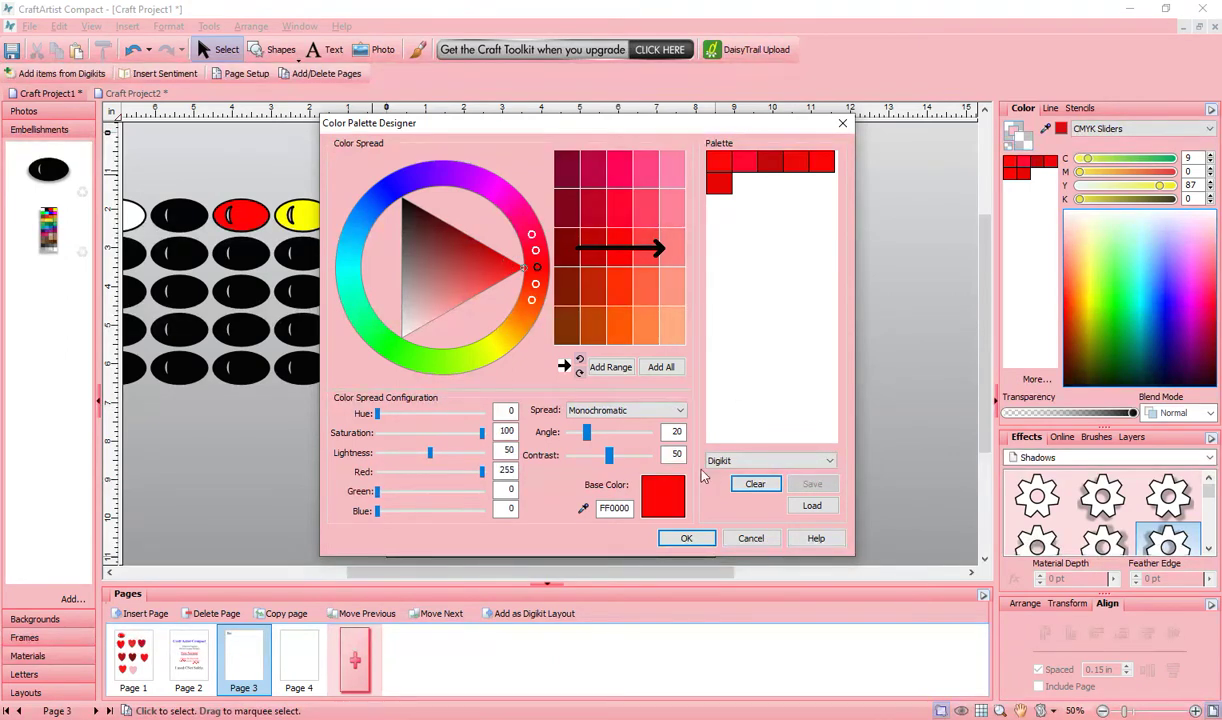
mouse_move(655, 485)
mouse_down()
mouse_move(736, 384)
mouse_move(753, 212)
mouse_up()
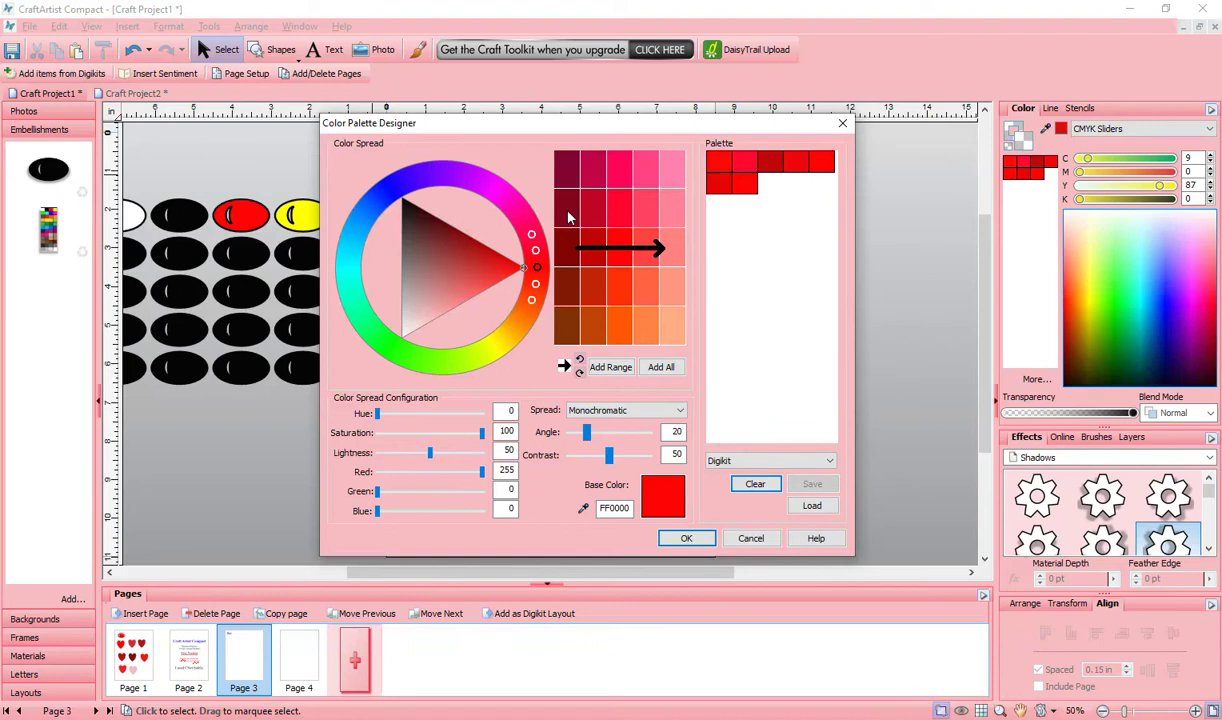
click(504, 258)
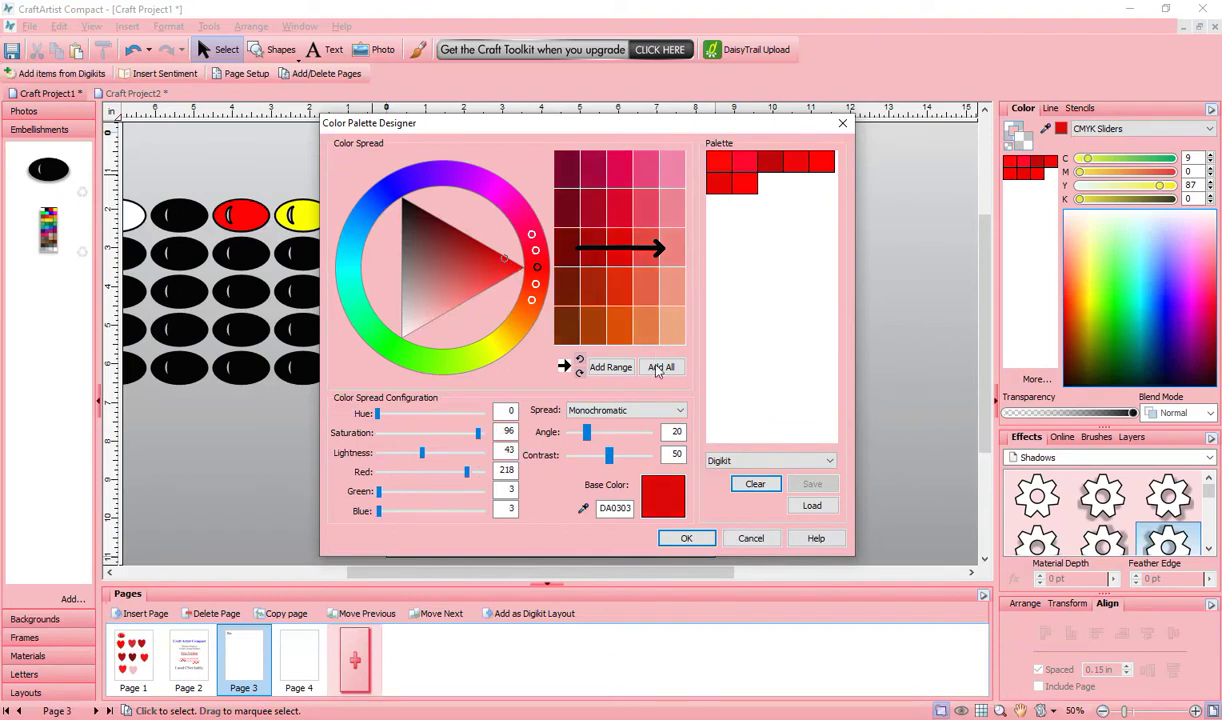
drag(652, 486, 737, 180)
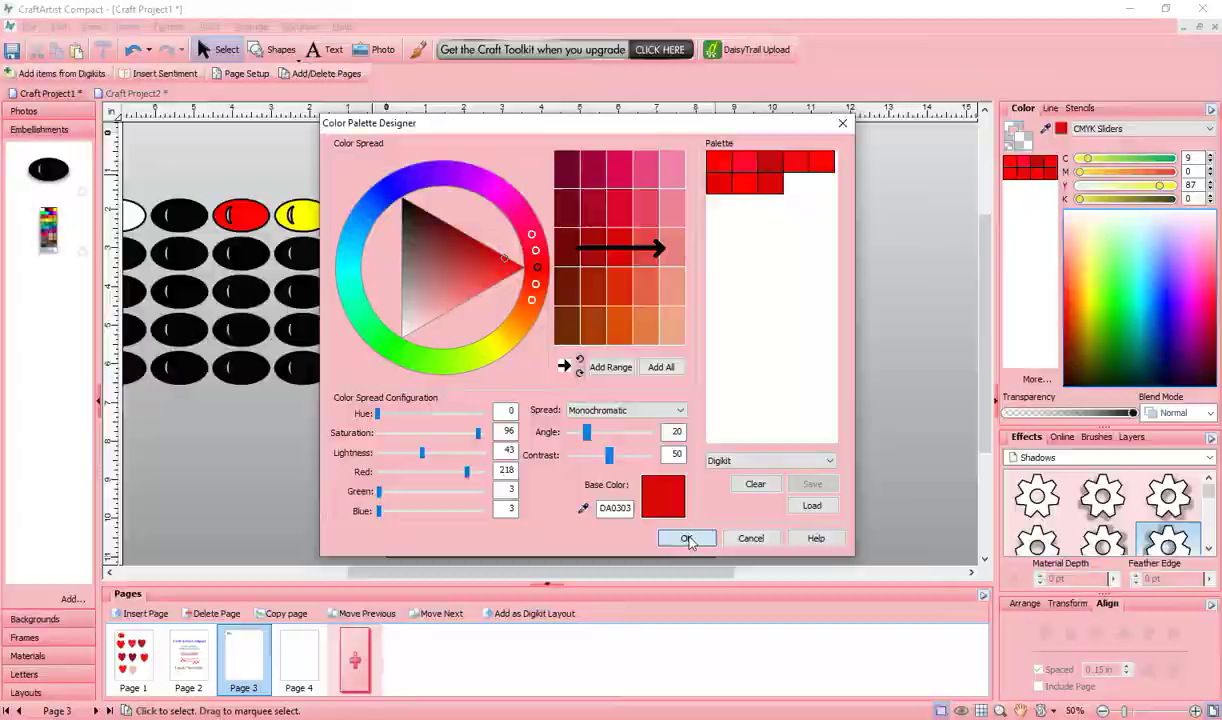
Confirm the new red palette and move six black ovals onto page 3.
click(686, 539)
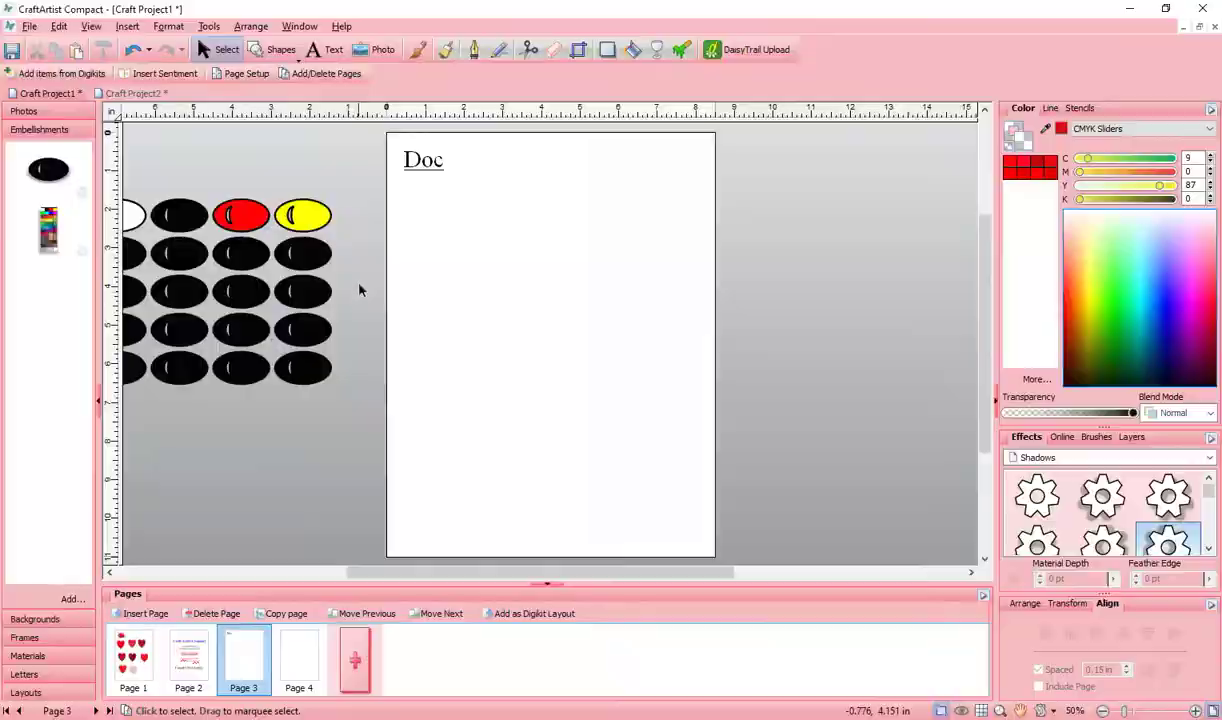
drag(358, 285, 122, 440)
drag(245, 380, 540, 258)
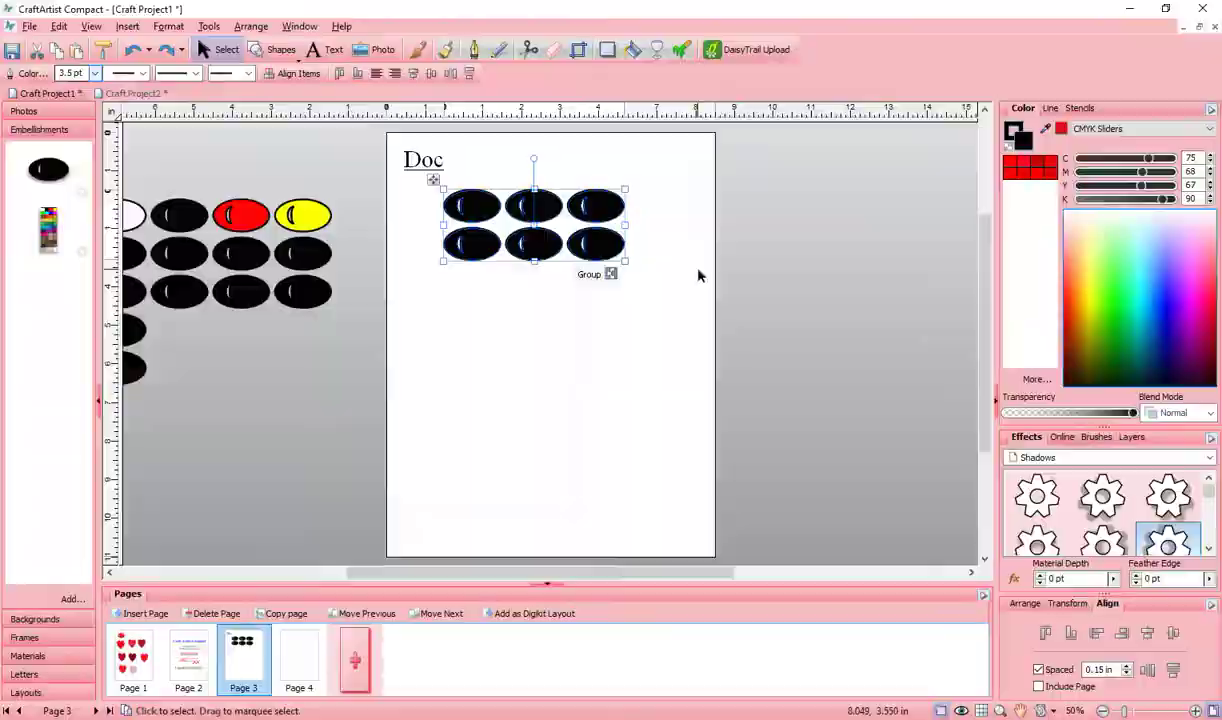
click(698, 276)
Fill the top-row ovals with red, a red shade and dark red, then select the heading word.
click(470, 205)
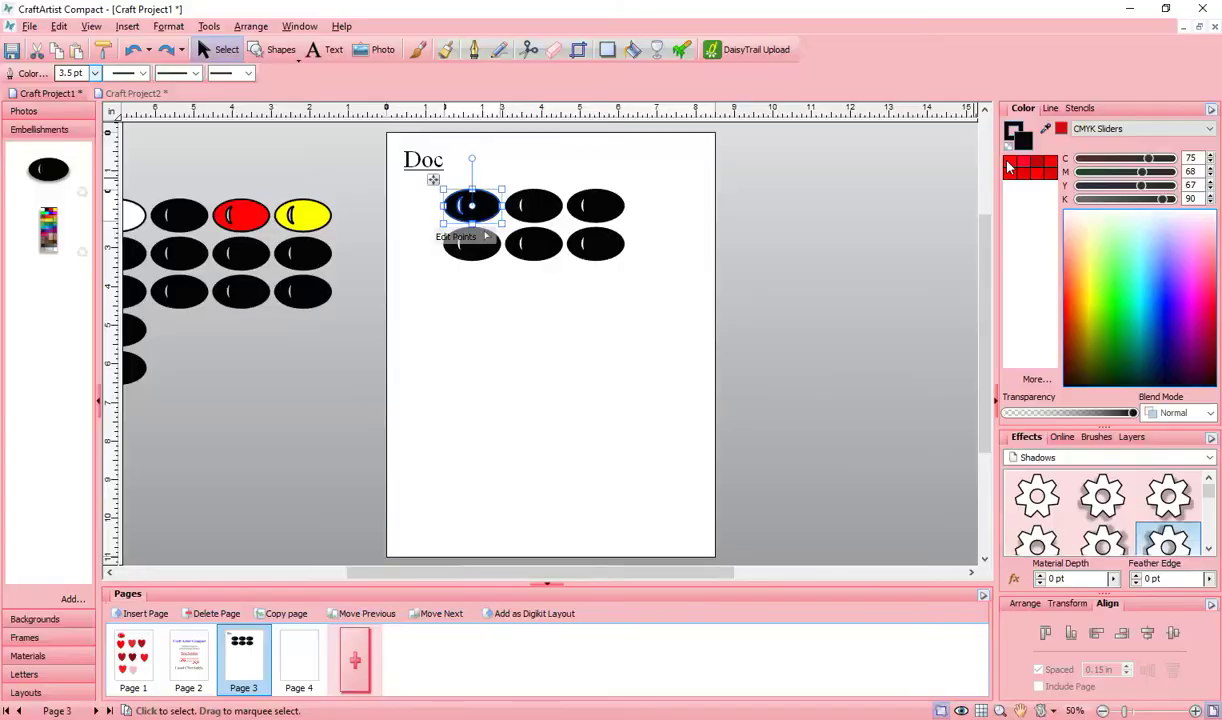
click(1052, 167)
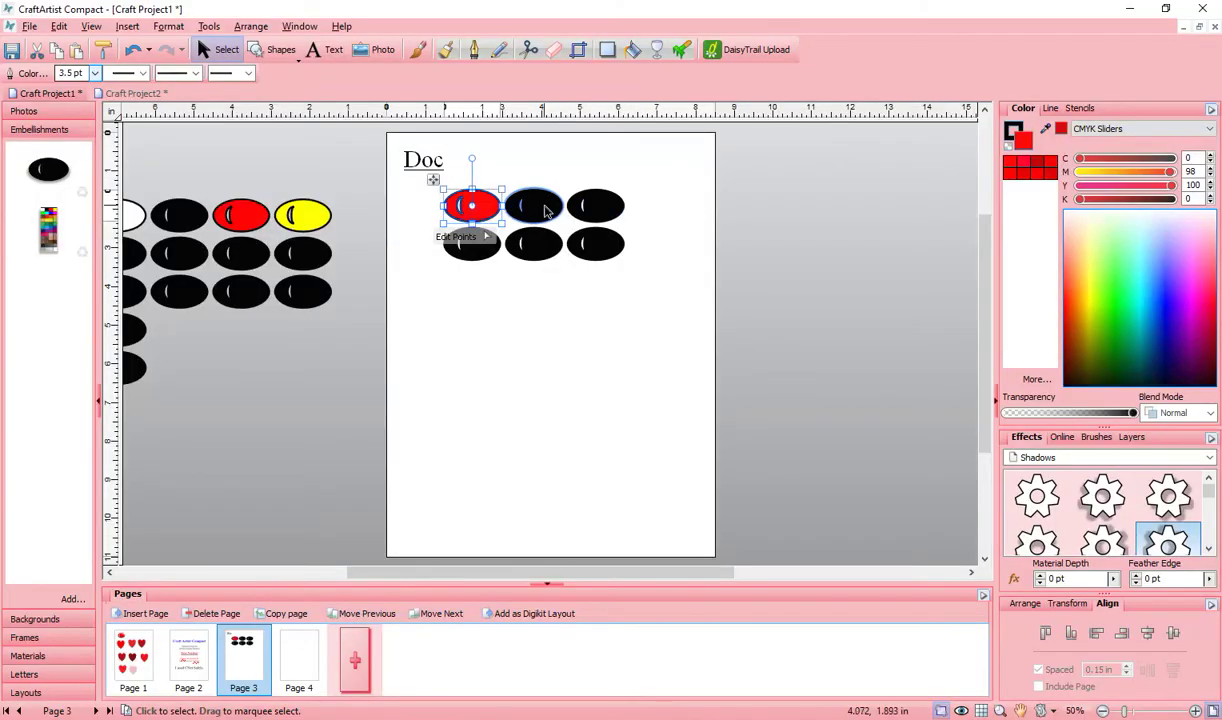
click(533, 205)
click(1040, 167)
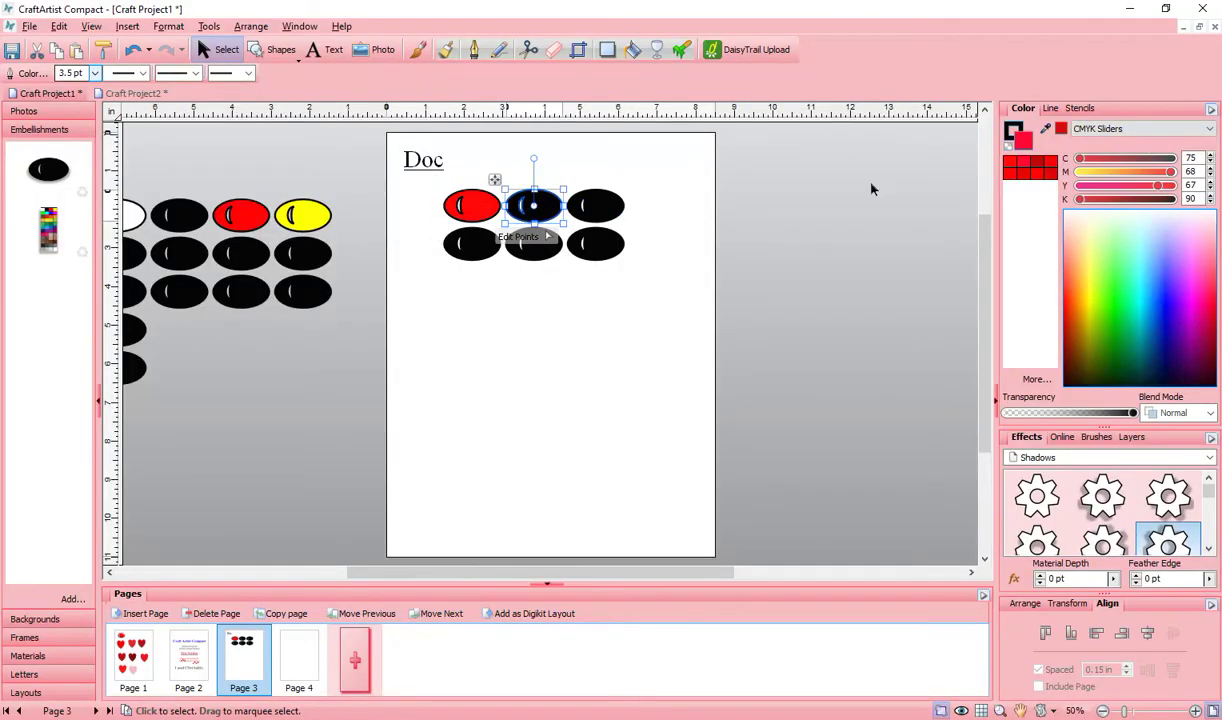
click(600, 205)
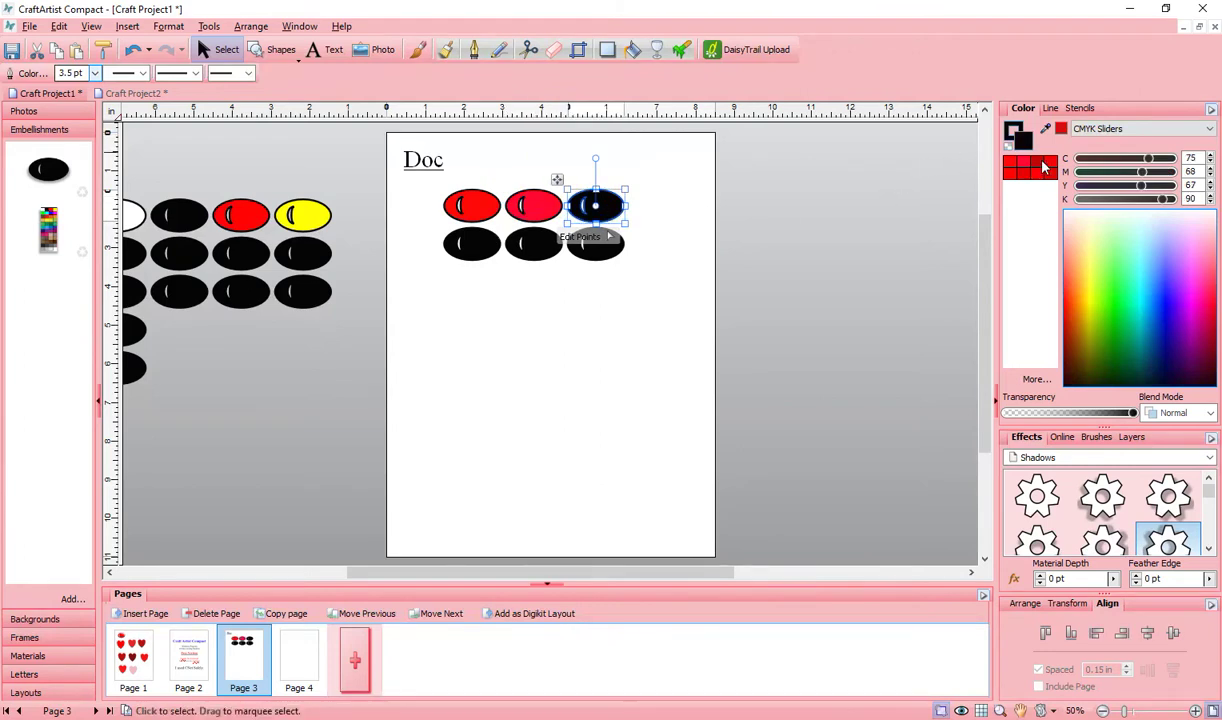
click(1010, 170)
click(471, 244)
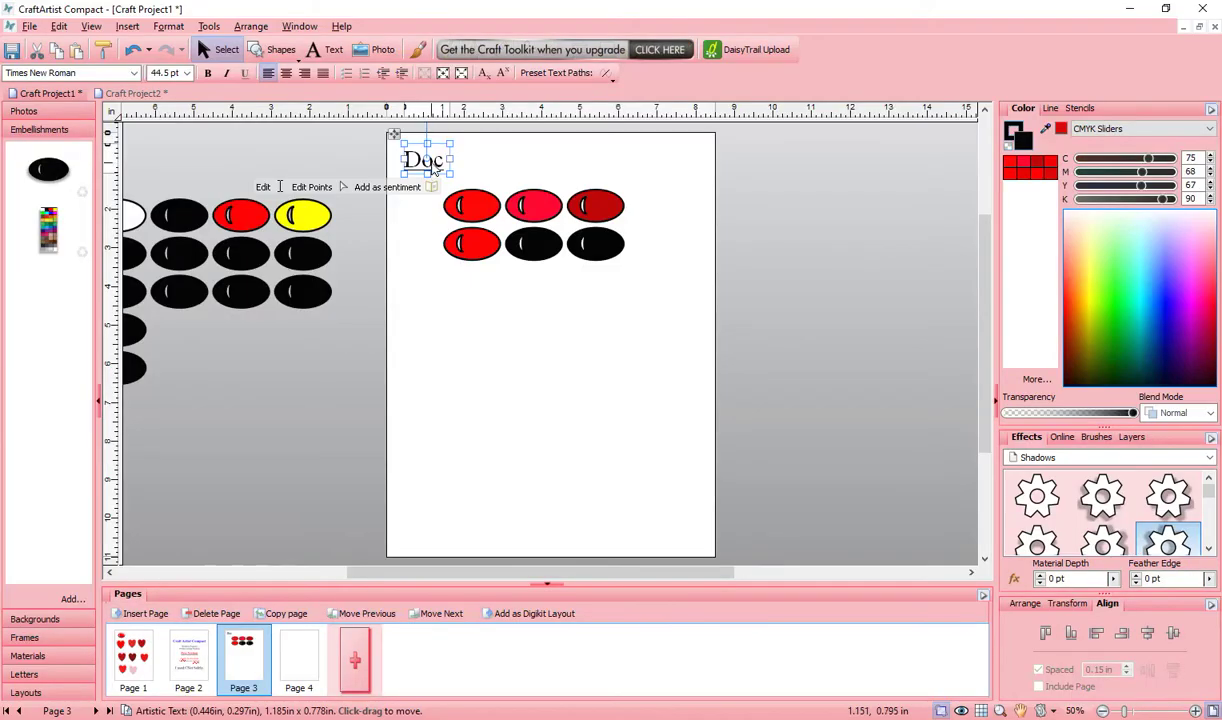
double_click(436, 170)
Retype the heading as 'reds' and sample the red from the top-left oval.
text(red)
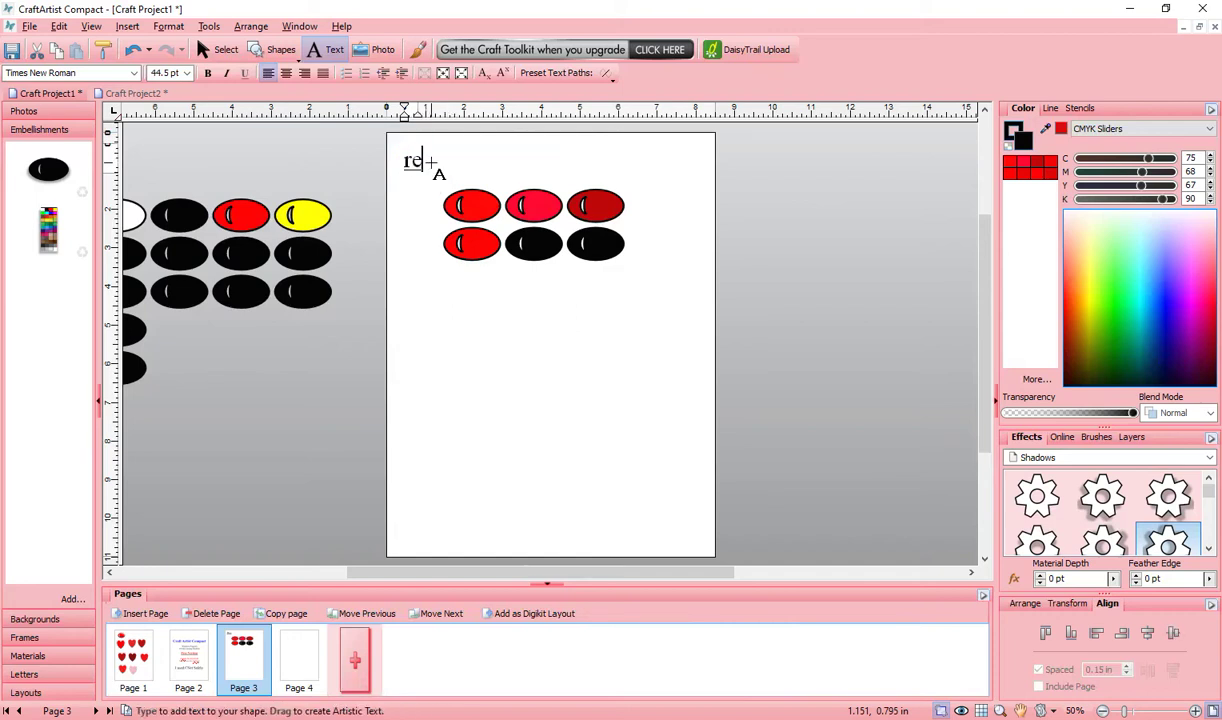
text(s)
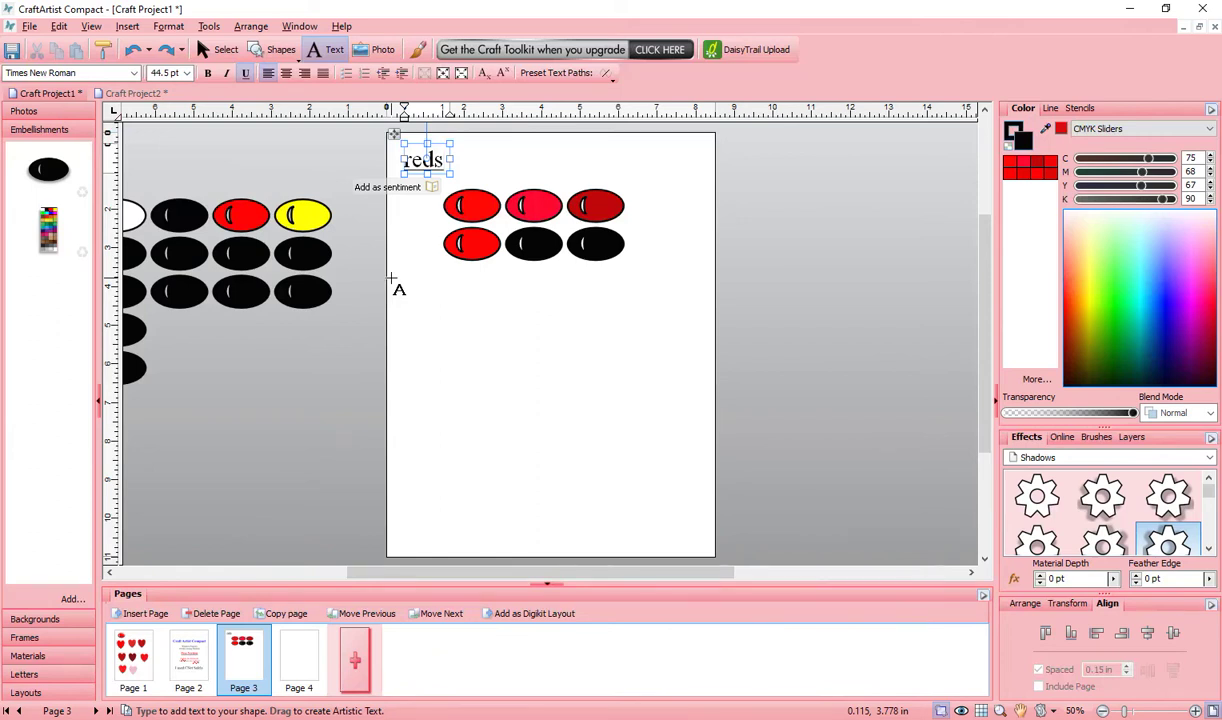
key(Escape)
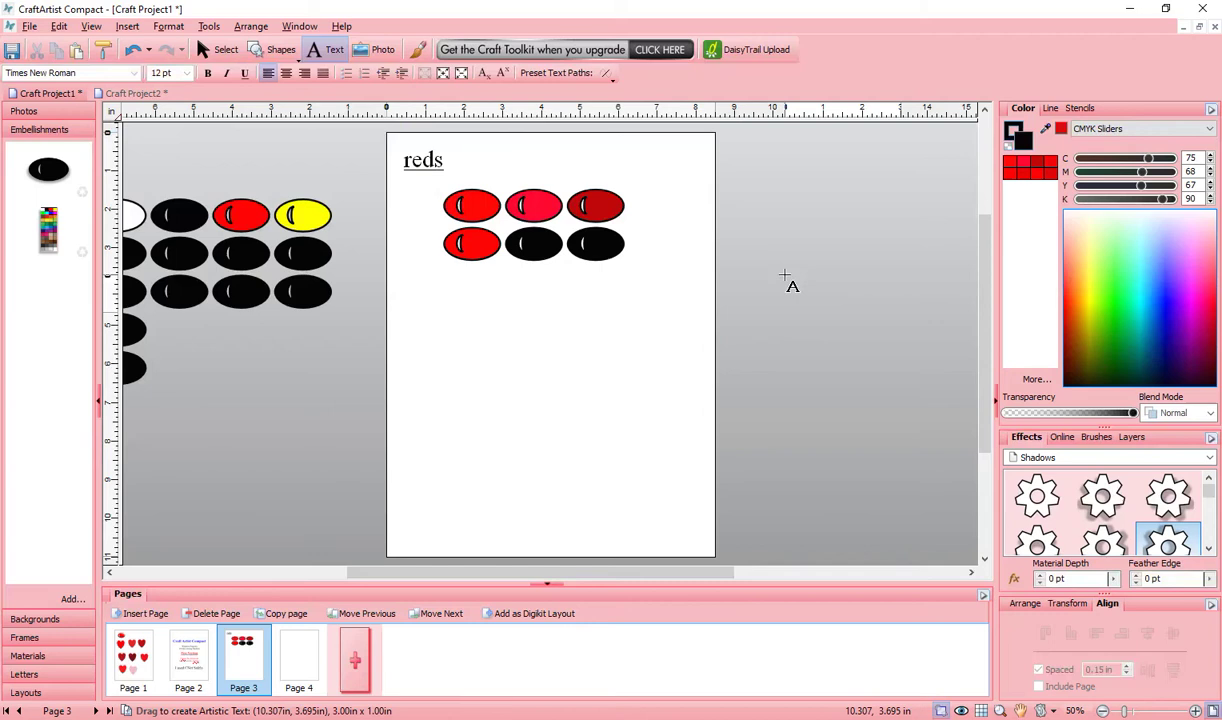
click(784, 274)
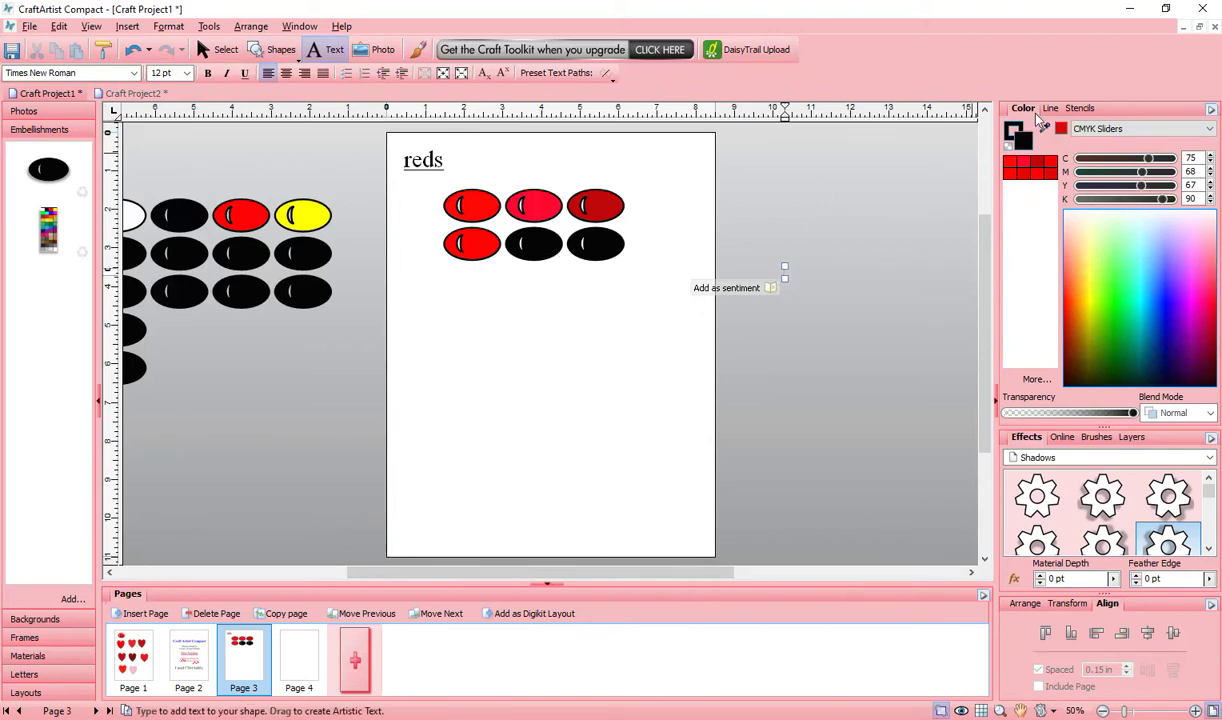
drag(1049, 134, 479, 202)
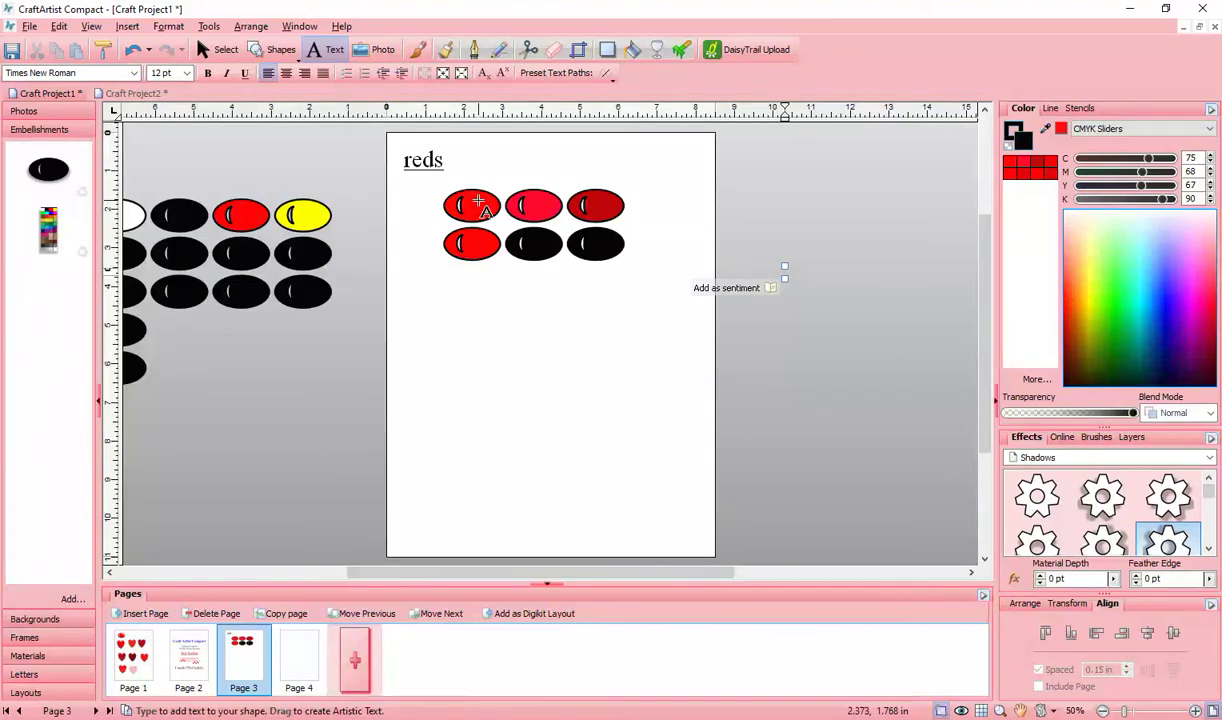
Apply the sampled red (H 0, S 100, L 50), undo, and redraw a text frame near the top.
click(1061, 129)
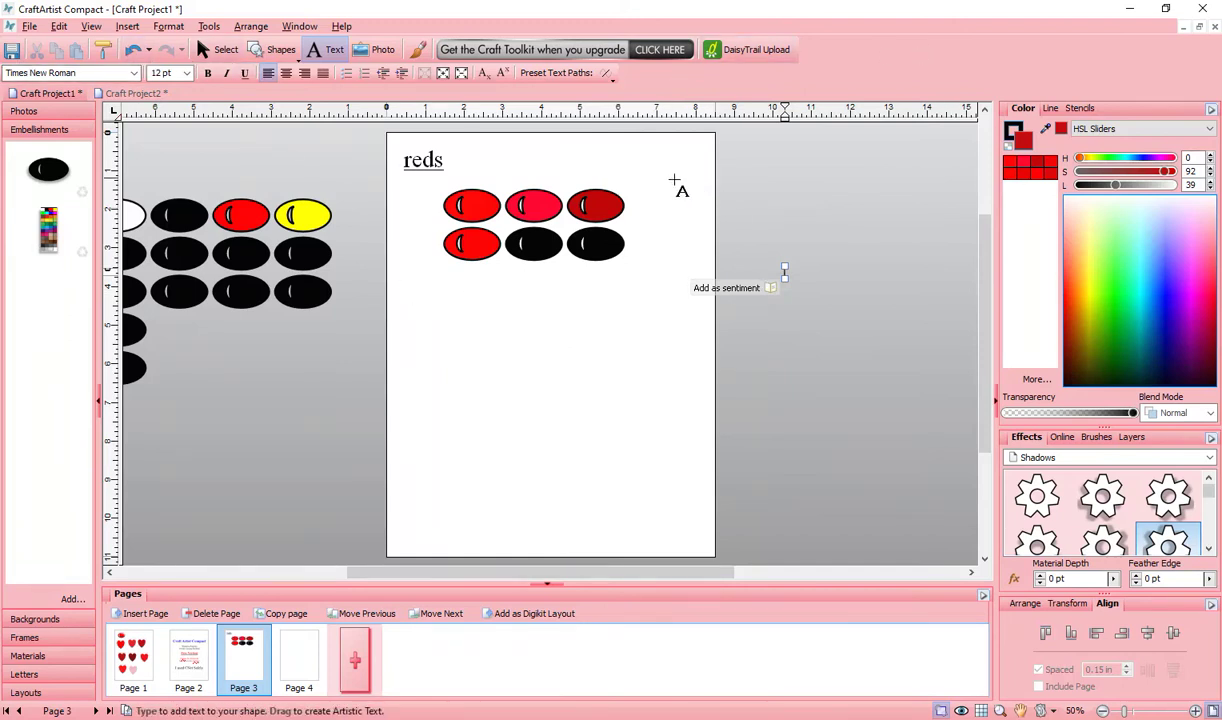
key(ctrl+z)
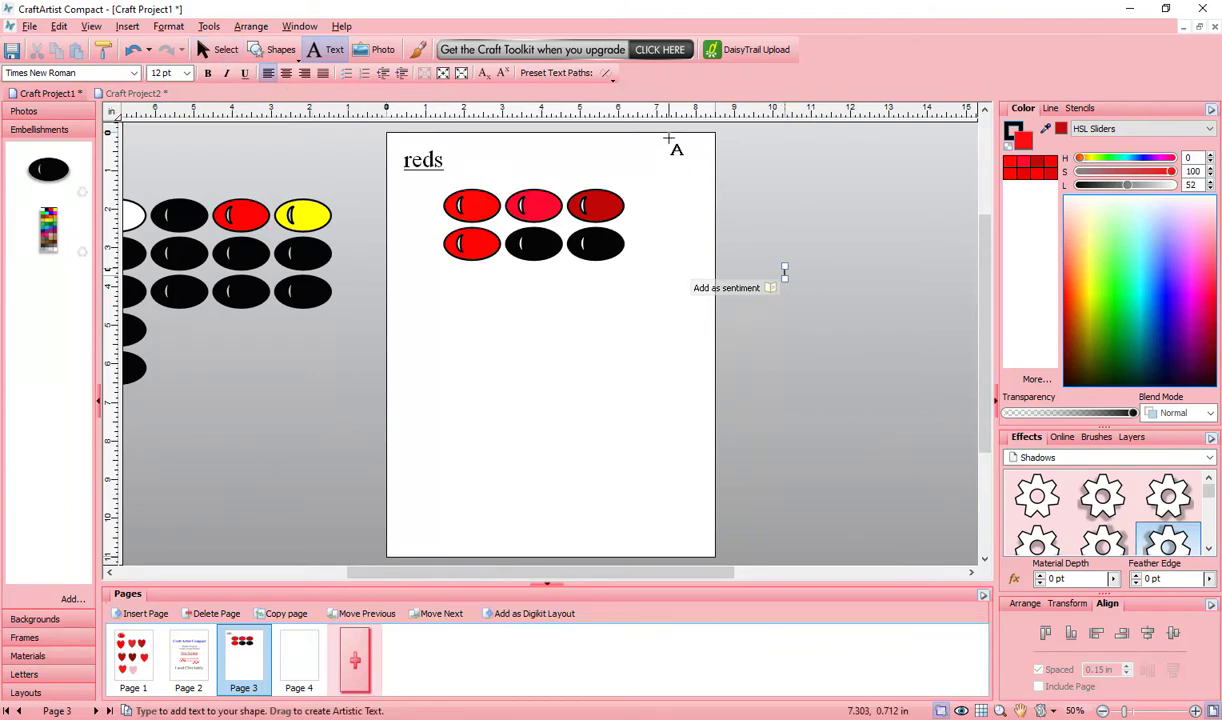
drag(664, 142, 455, 265)
click(222, 52)
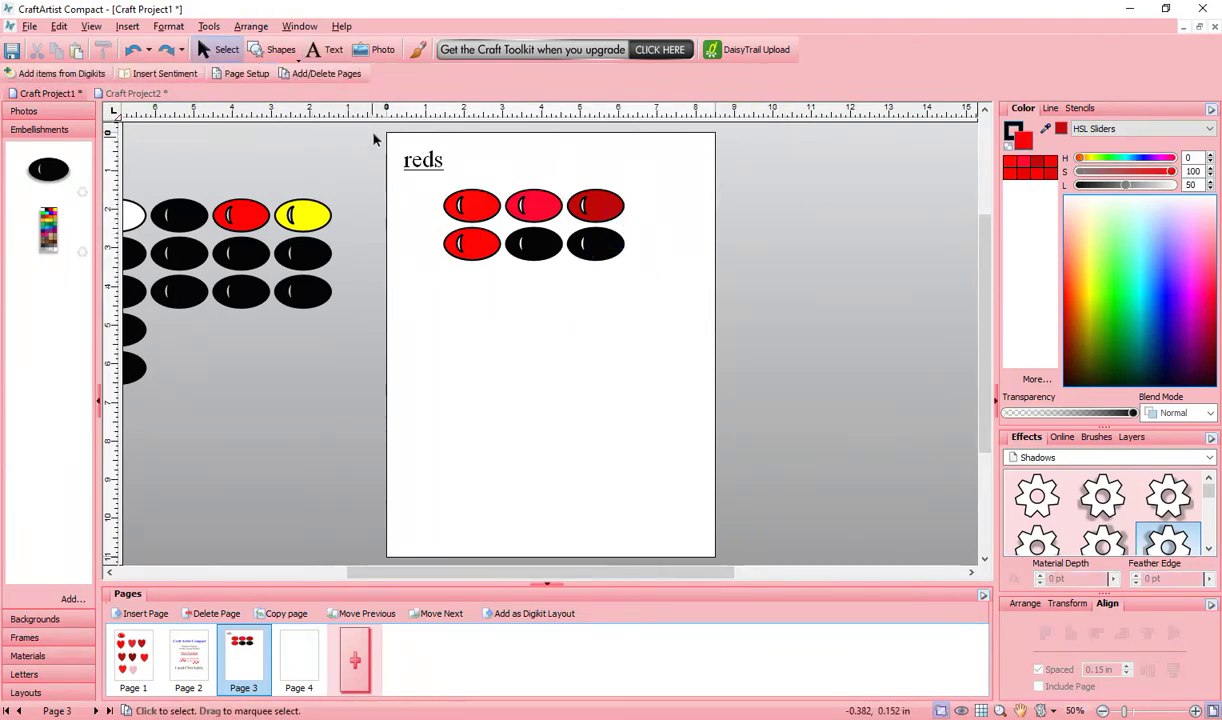
Cut the reds heading and six ovals from page 3, then open the Color Palette Designer.
drag(373, 131, 735, 362)
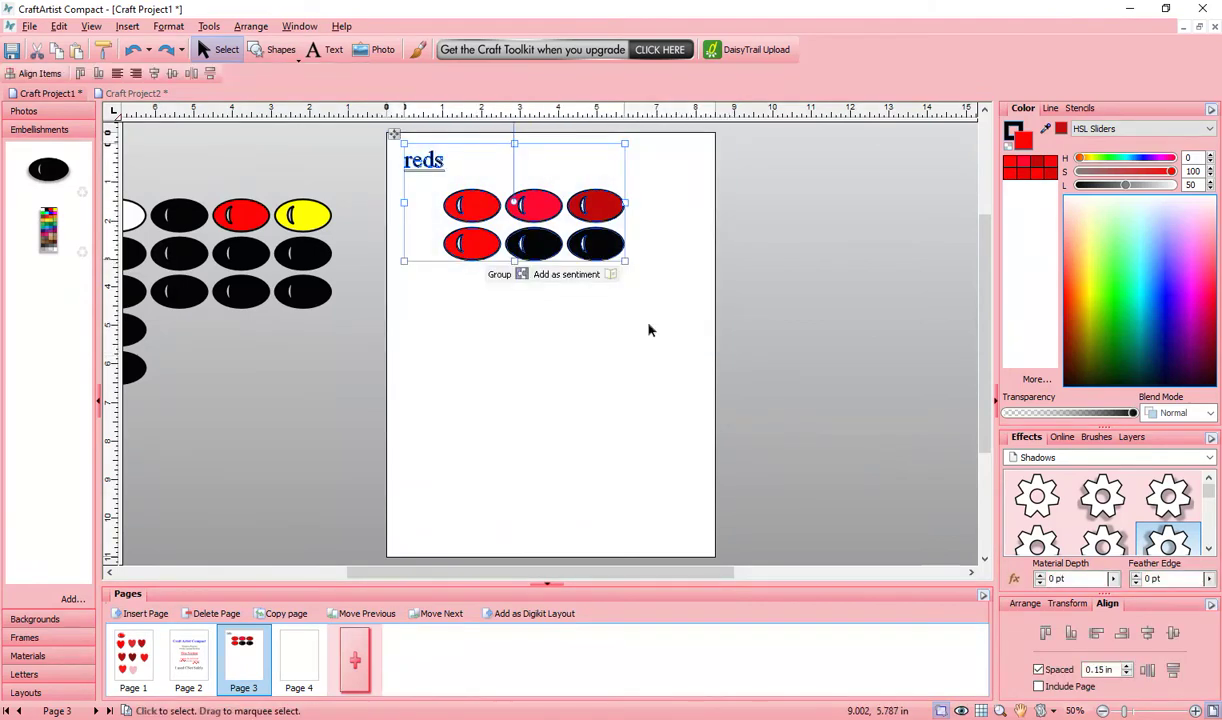
click(35, 52)
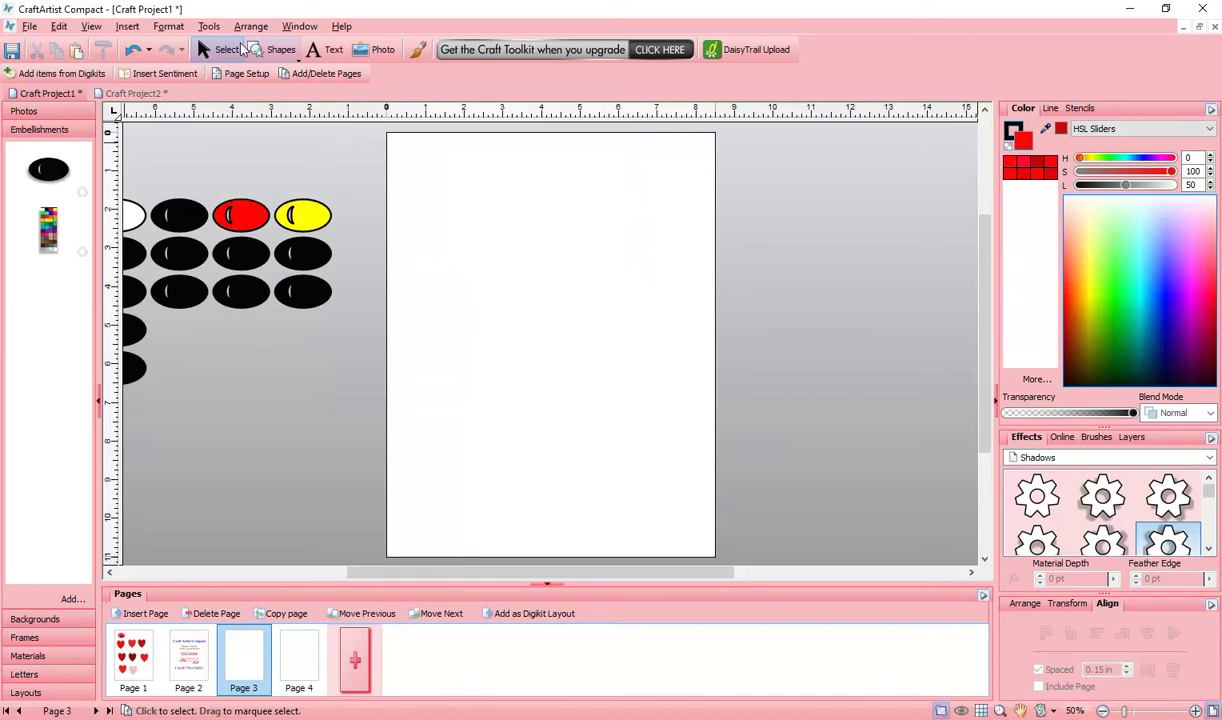
click(206, 28)
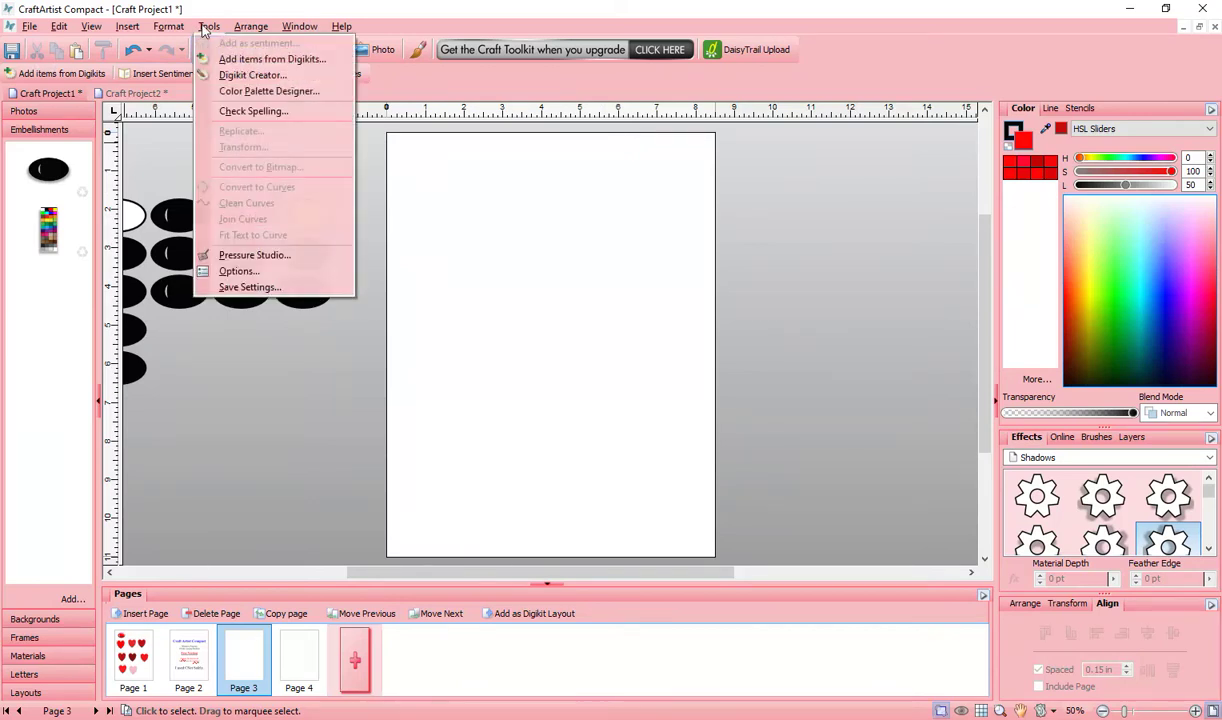
click(231, 92)
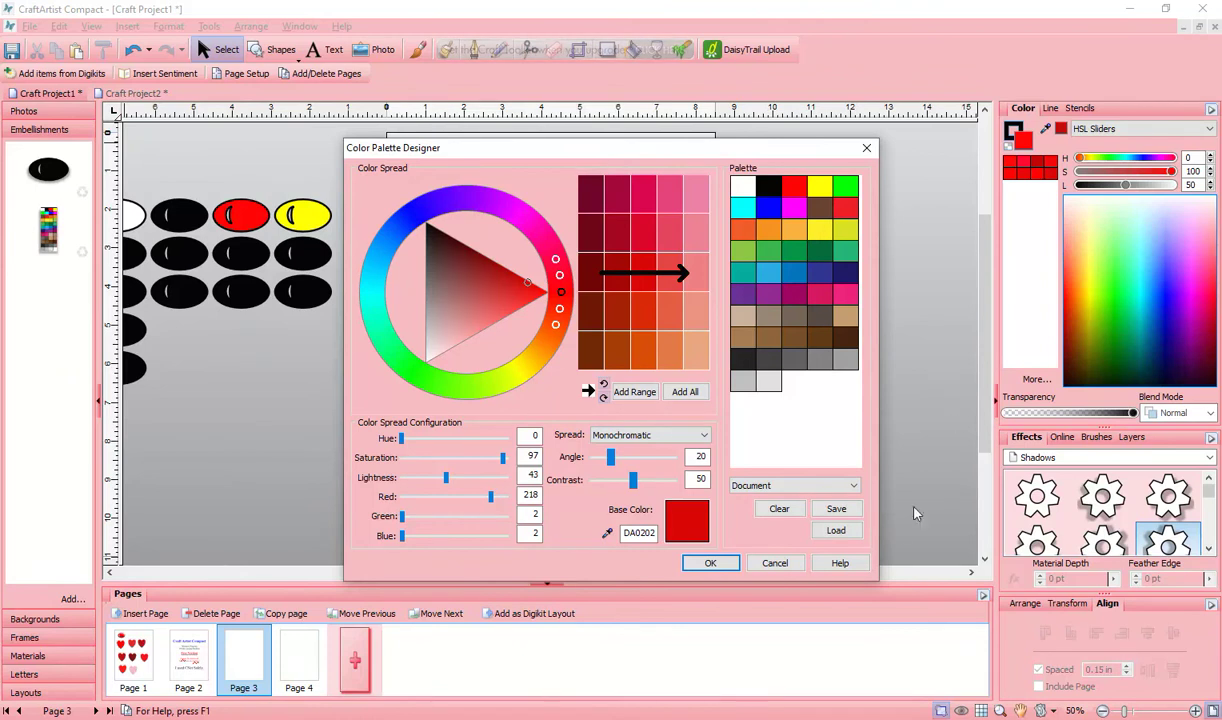
Choose the Digikit palette, clear all its colours, and pick a new base colour.
click(854, 486)
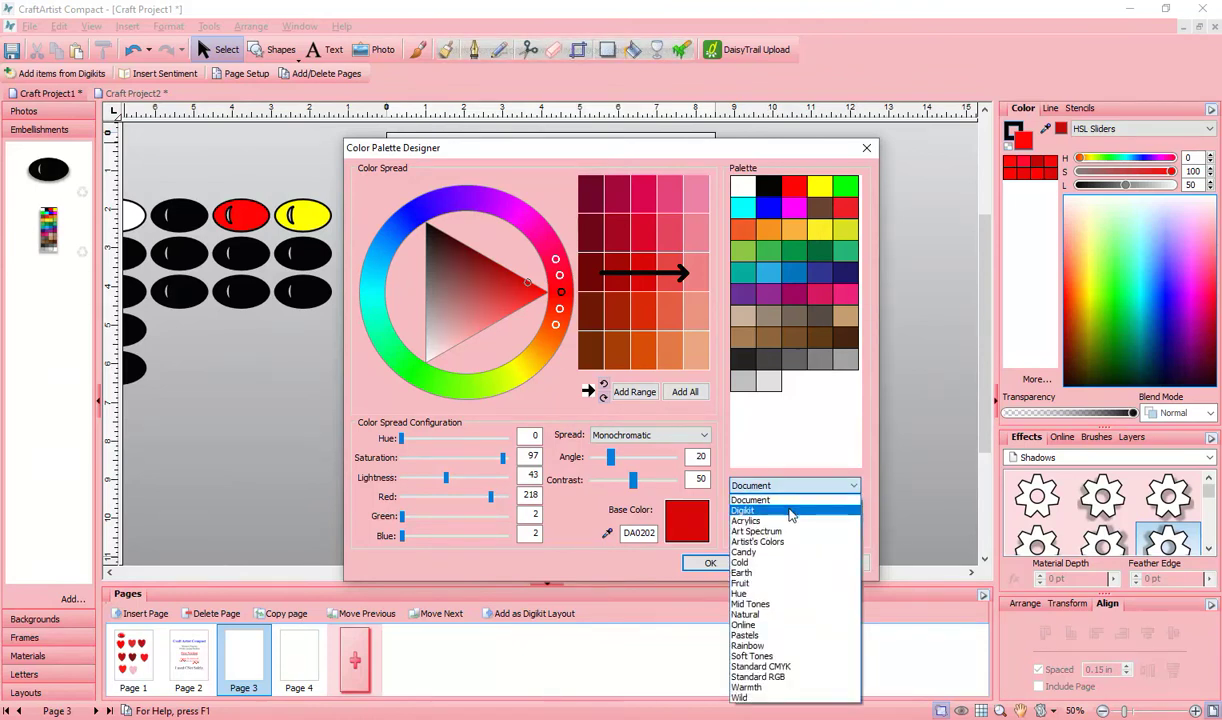
click(755, 495)
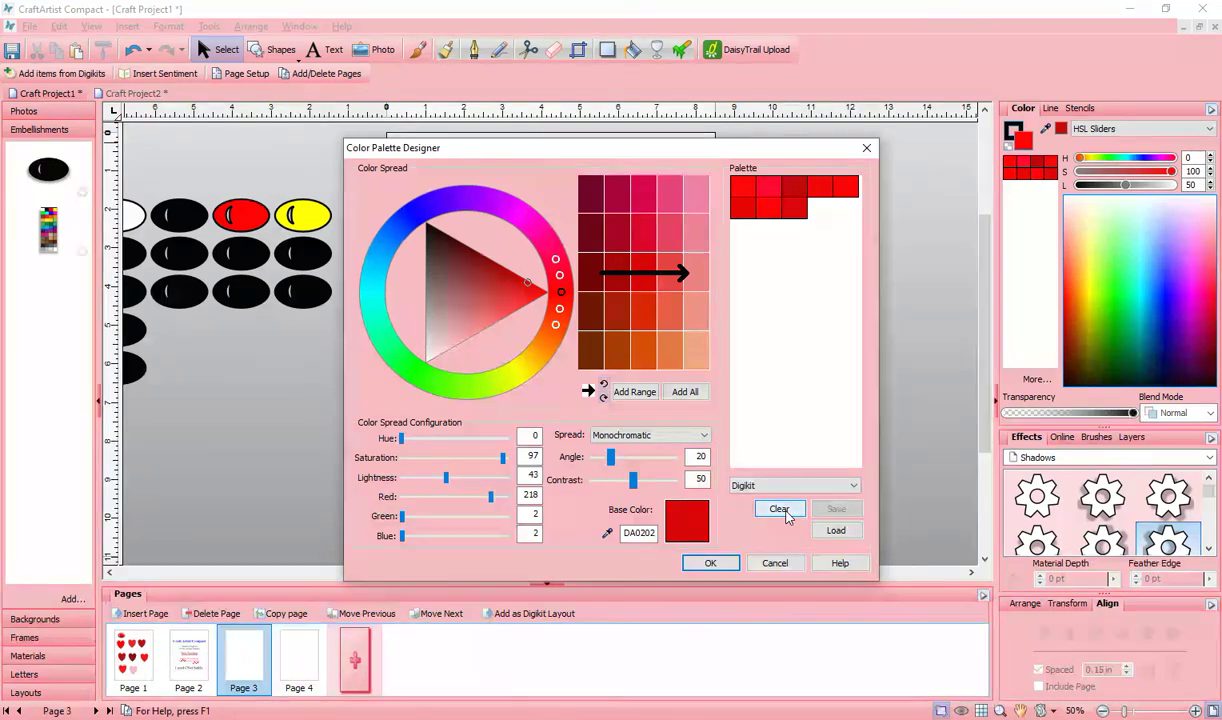
click(785, 511)
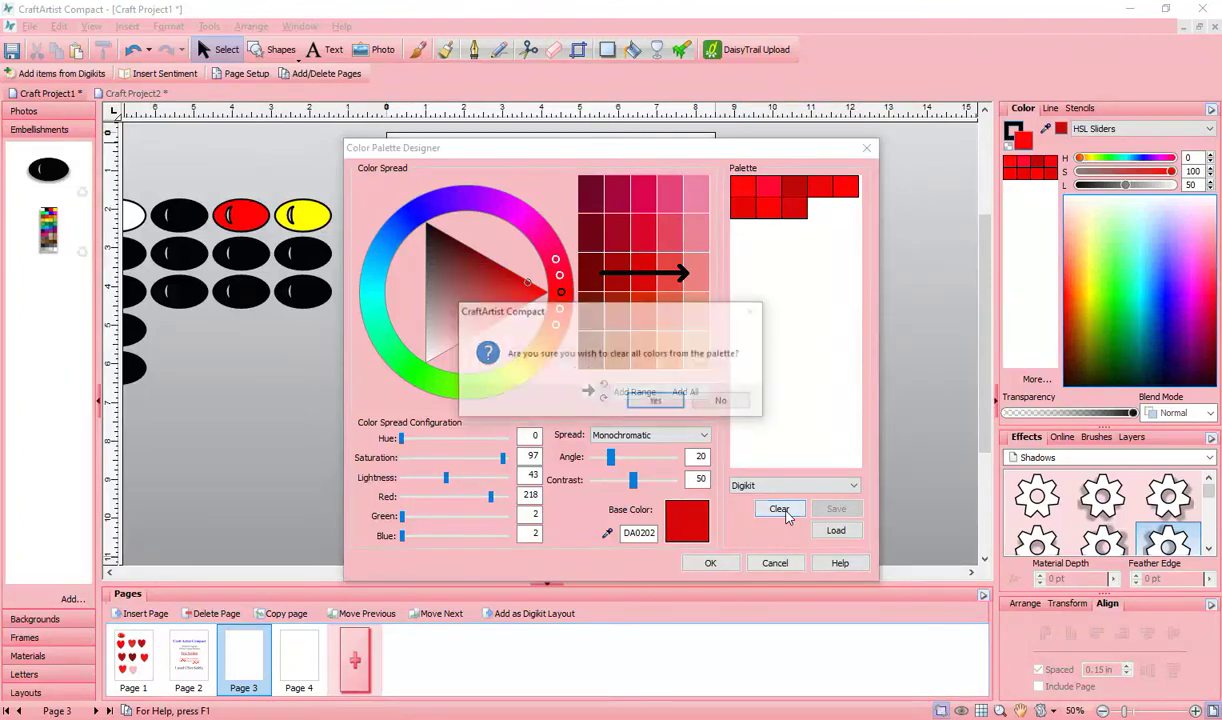
click(665, 401)
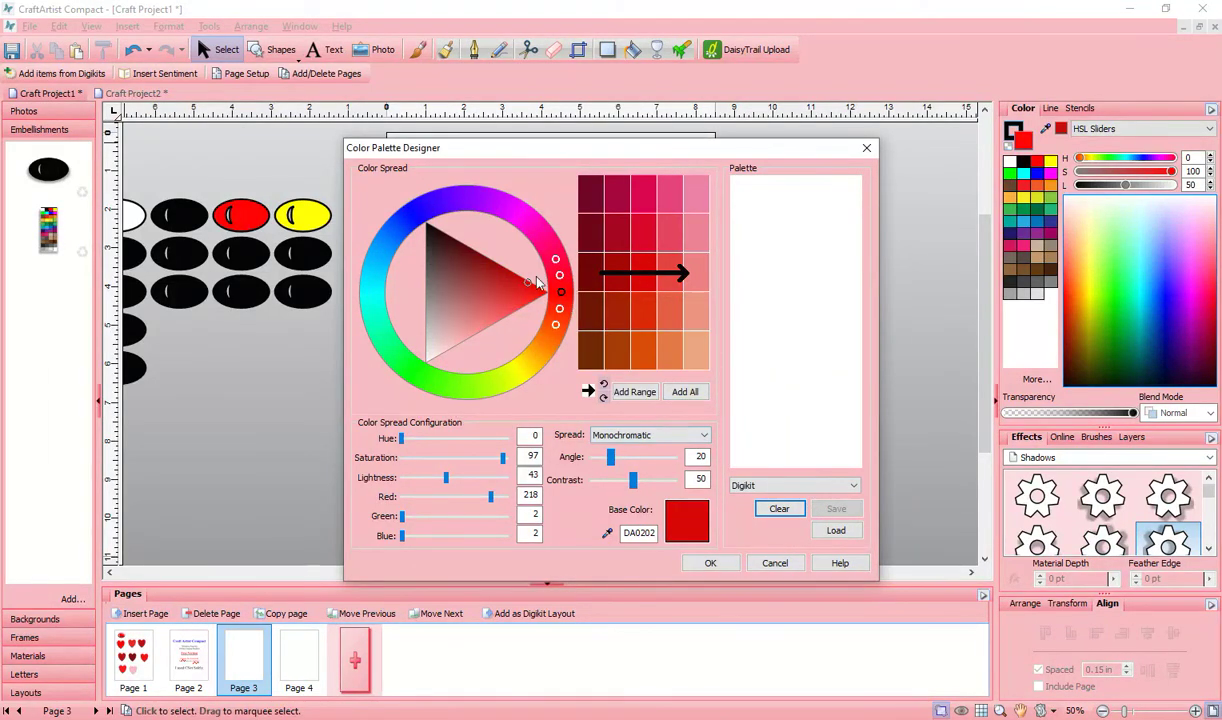
mouse_move(515, 282)
mouse_down()
mouse_move(486, 341)
mouse_move(368, 297)
mouse_move(438, 302)
mouse_up()
Set a teal hue-183 base colour and add it plus dark and light blue to the palette.
click(374, 292)
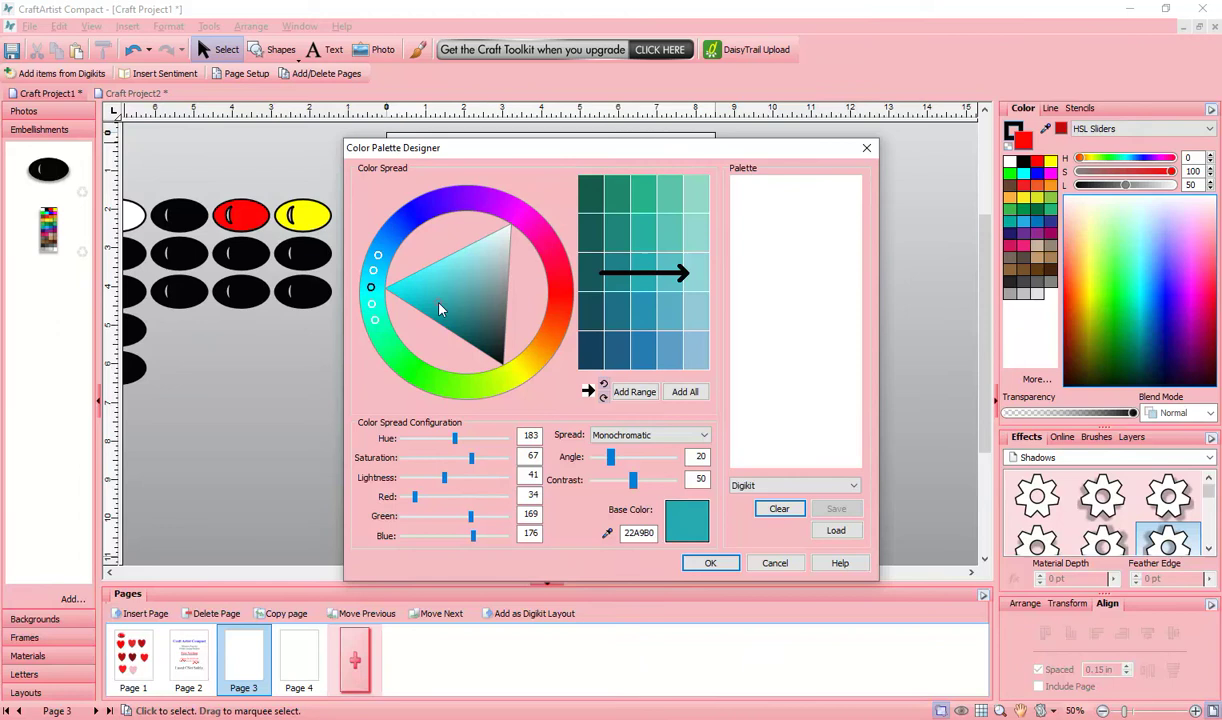
drag(686, 538, 745, 205)
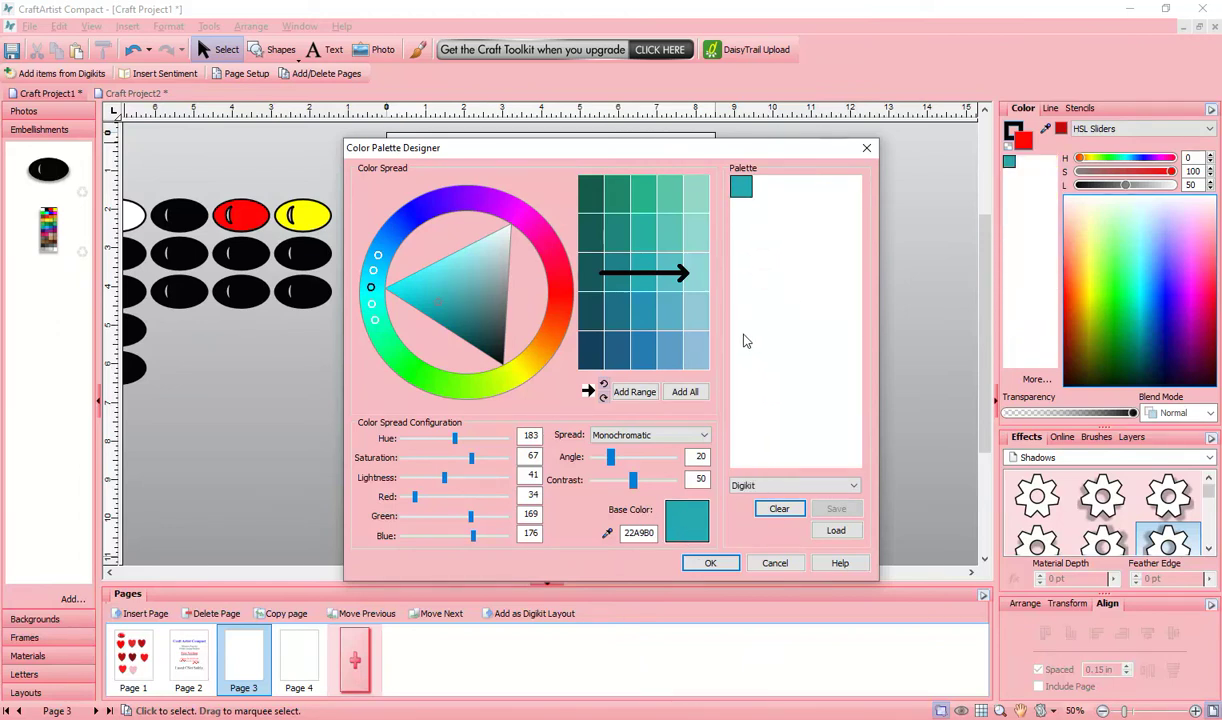
drag(637, 357, 764, 186)
drag(670, 347, 787, 195)
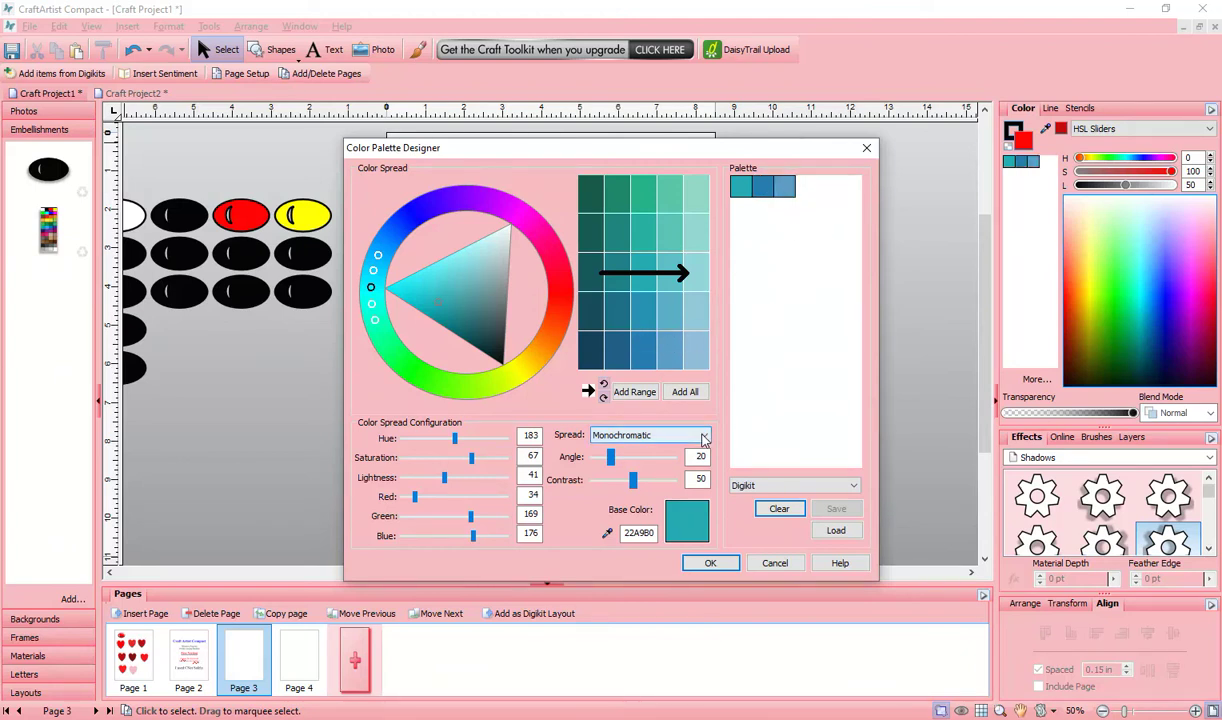
Switch the spread to Complementary at angle 90 and add green and light green shades.
click(703, 437)
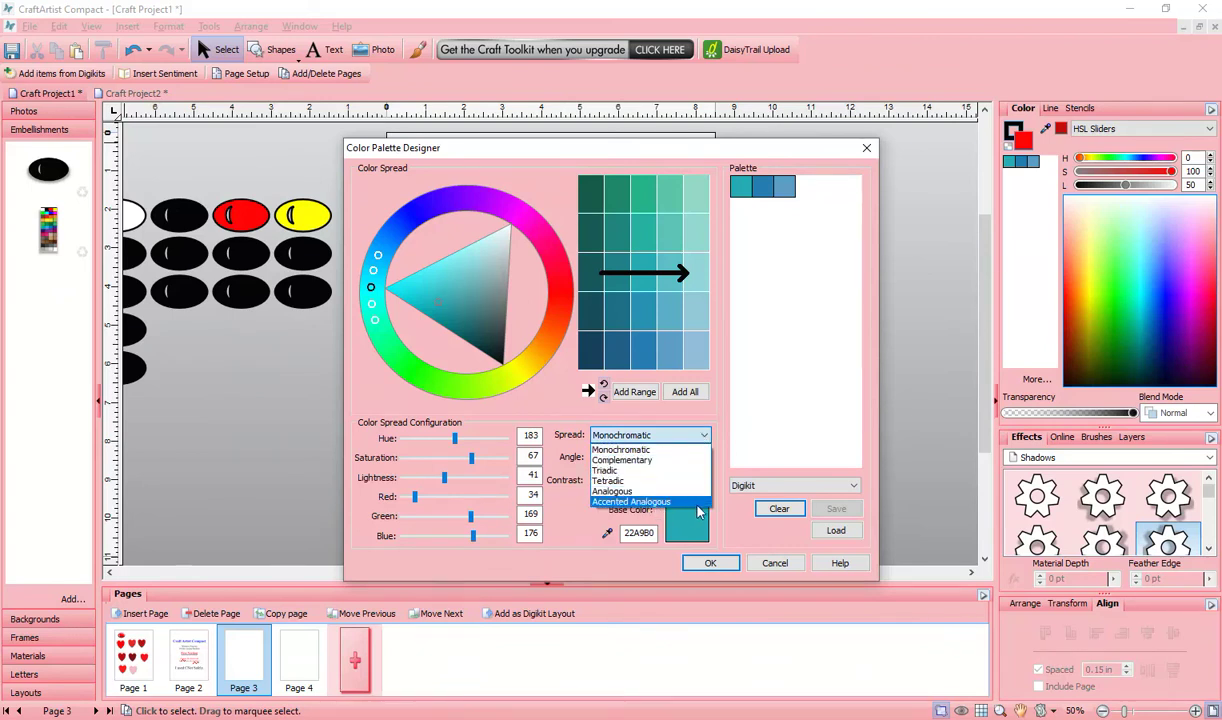
click(660, 463)
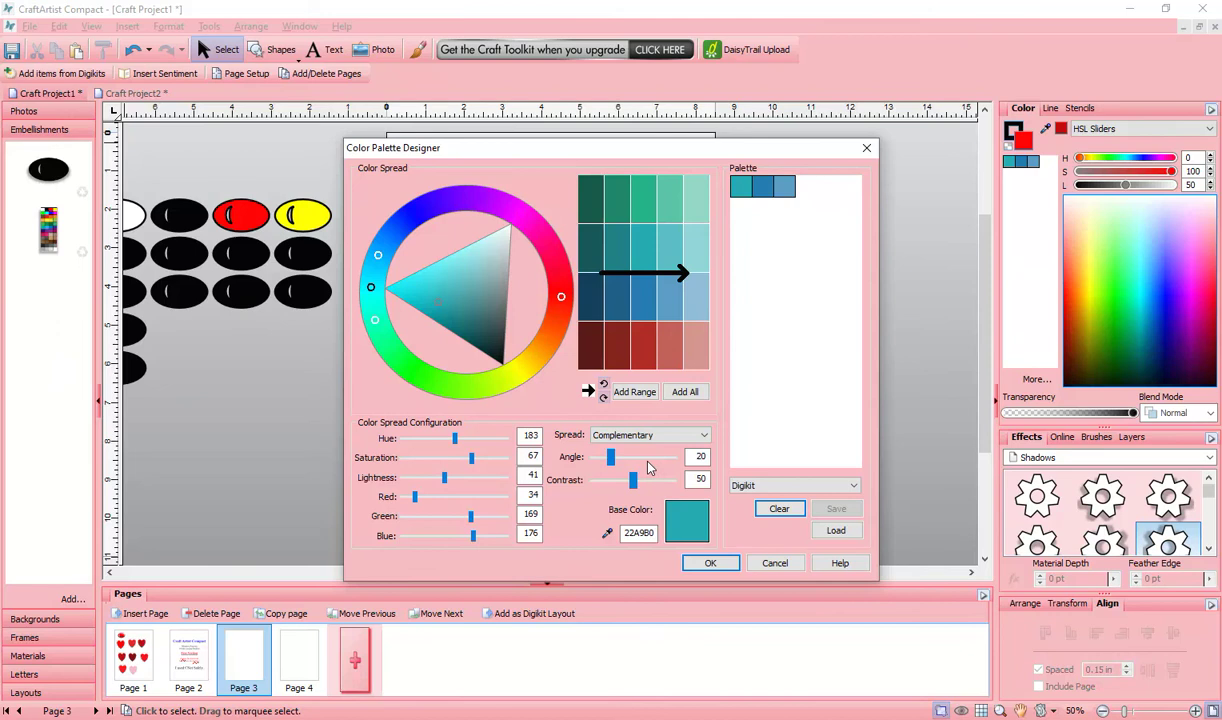
drag(615, 461, 688, 462)
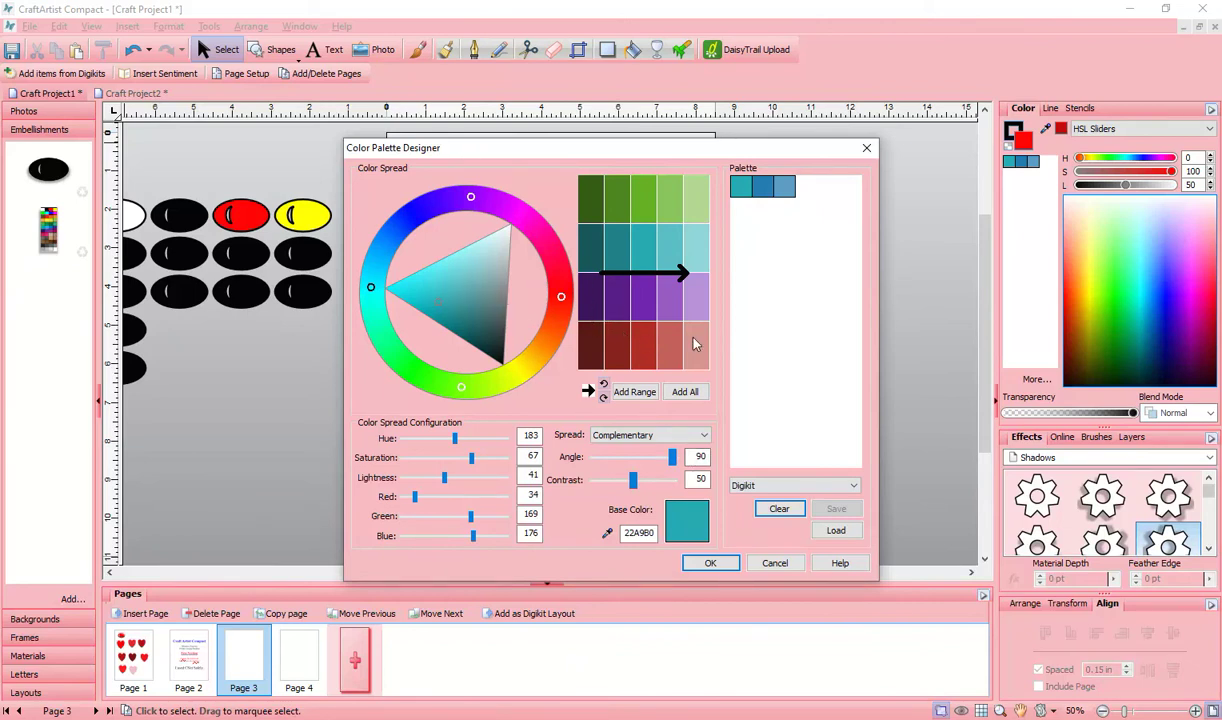
drag(669, 213, 786, 188)
drag(694, 196, 840, 195)
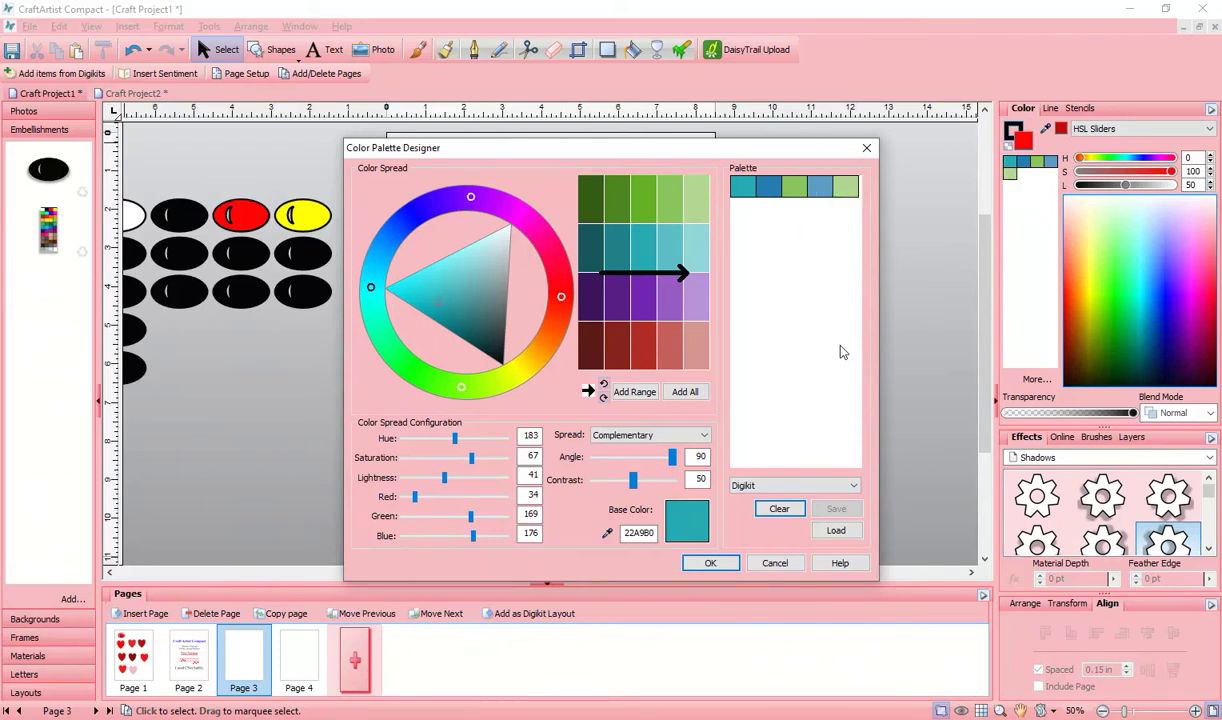
Set the spread to Analogous at angle 55 and add periwinkle and purple shades.
click(703, 440)
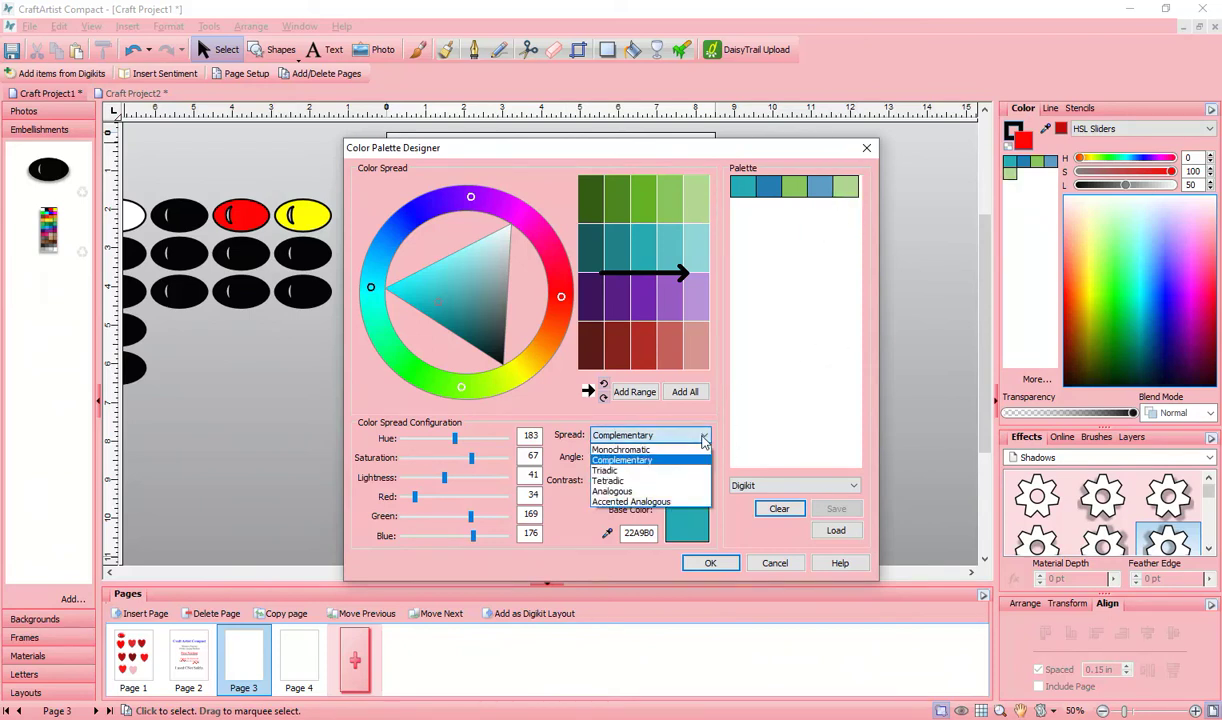
click(632, 492)
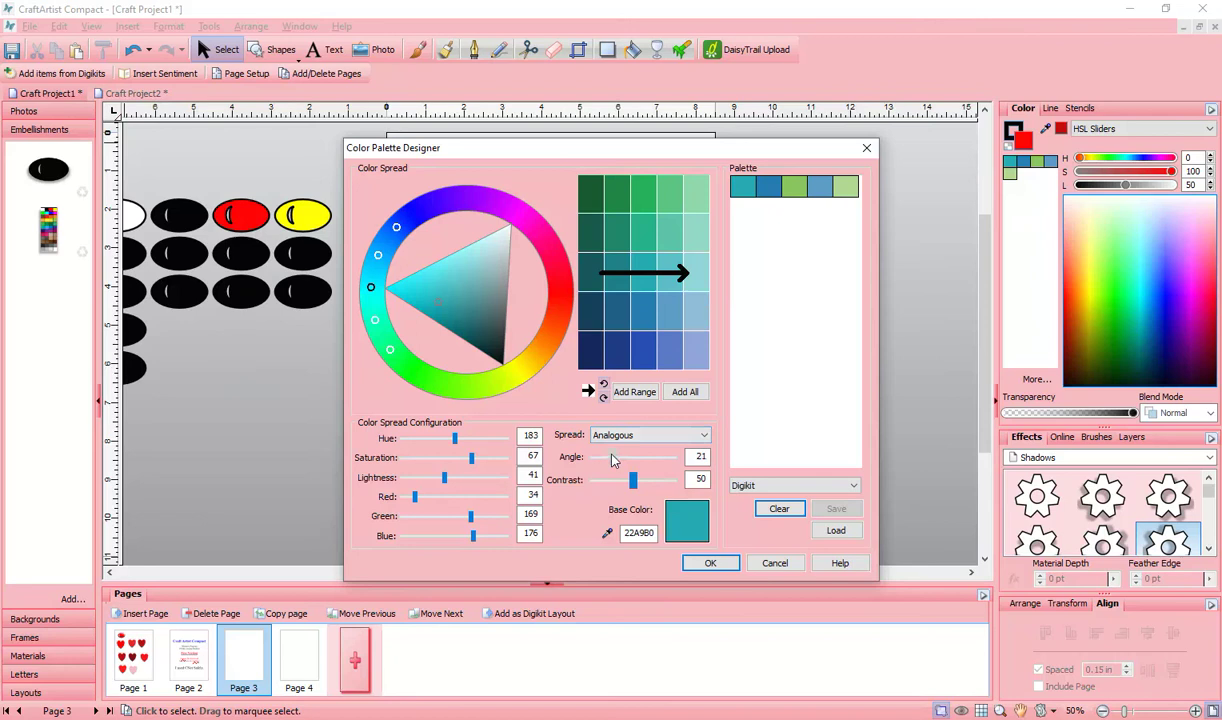
drag(611, 457, 641, 457)
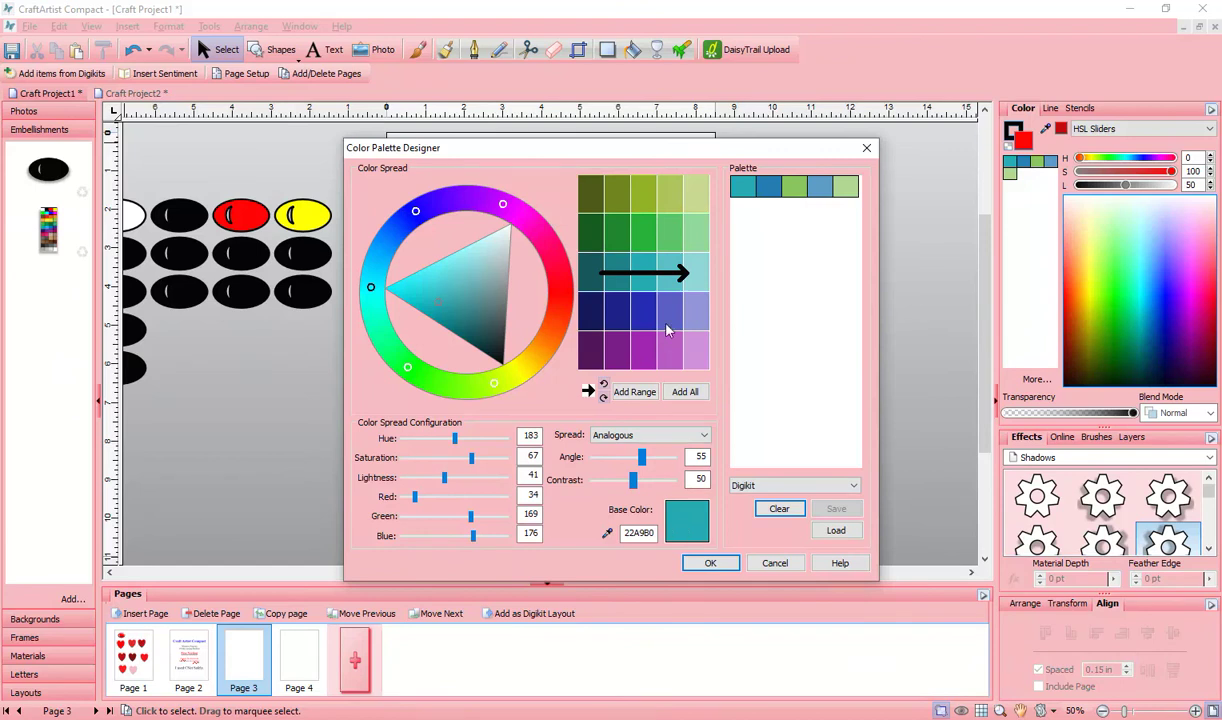
drag(668, 330, 740, 240)
drag(620, 347, 795, 210)
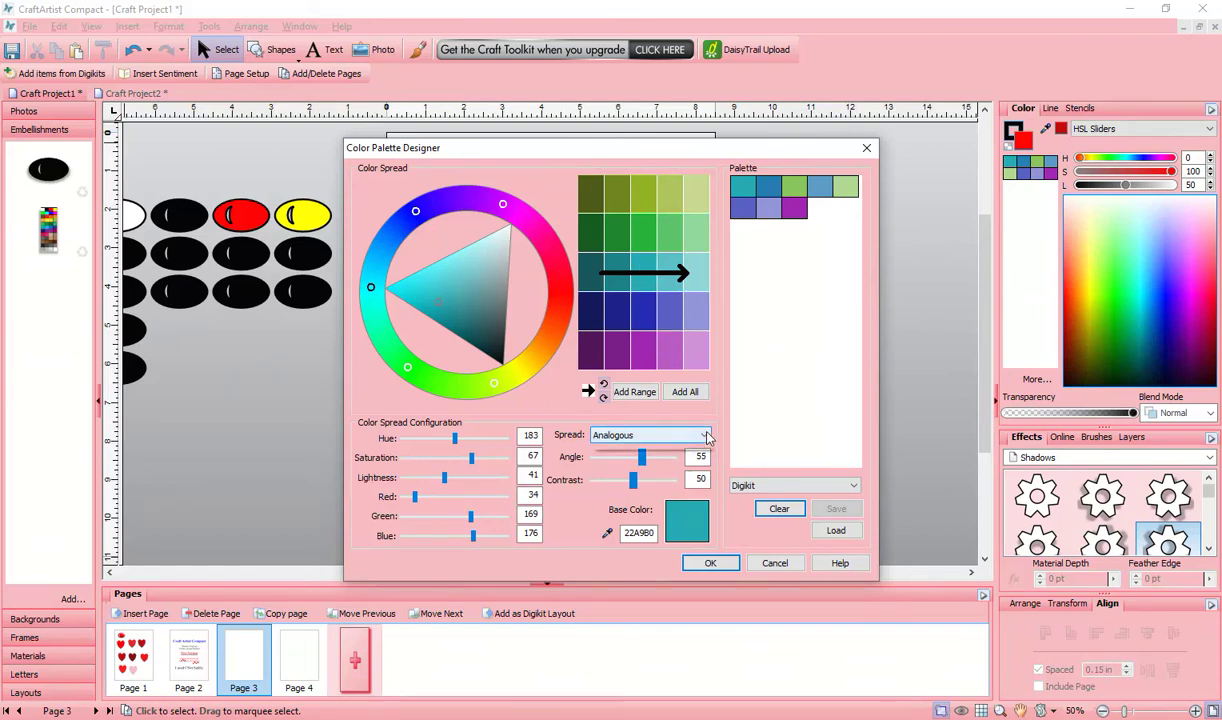
Switch to Accented Analogous with contrast 77, add crimson and red, and accept the palette.
click(705, 437)
click(640, 500)
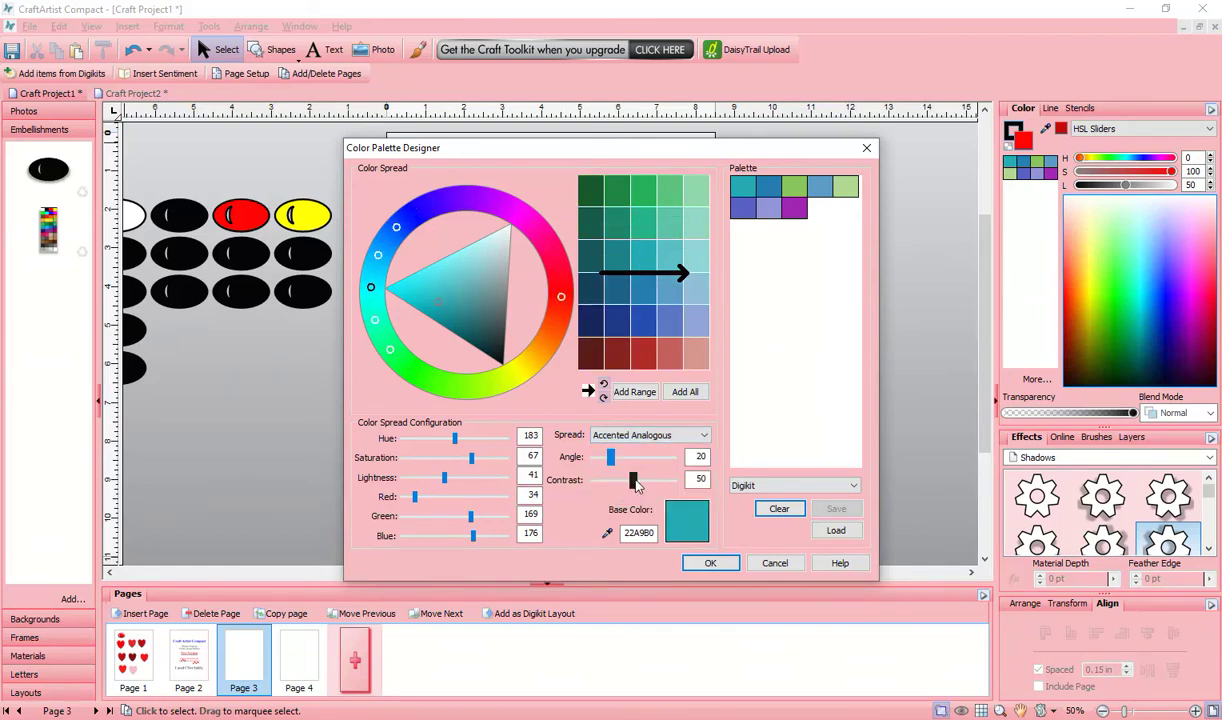
drag(636, 484, 660, 457)
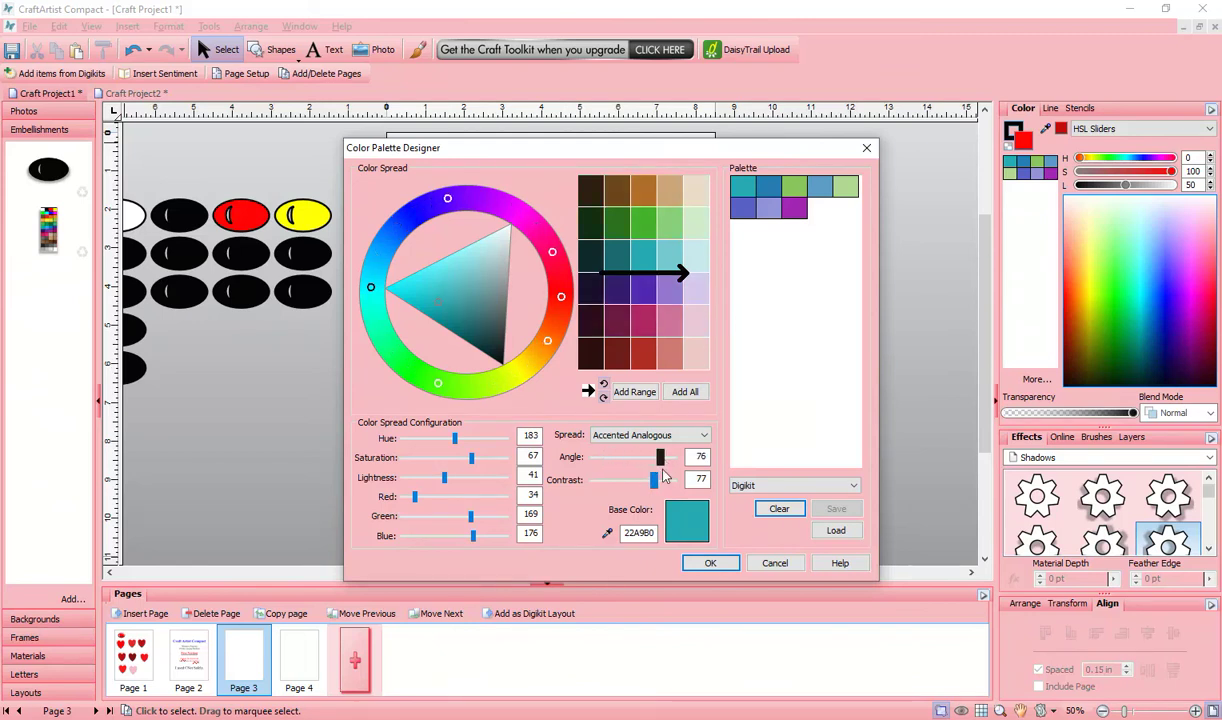
drag(622, 318, 812, 210)
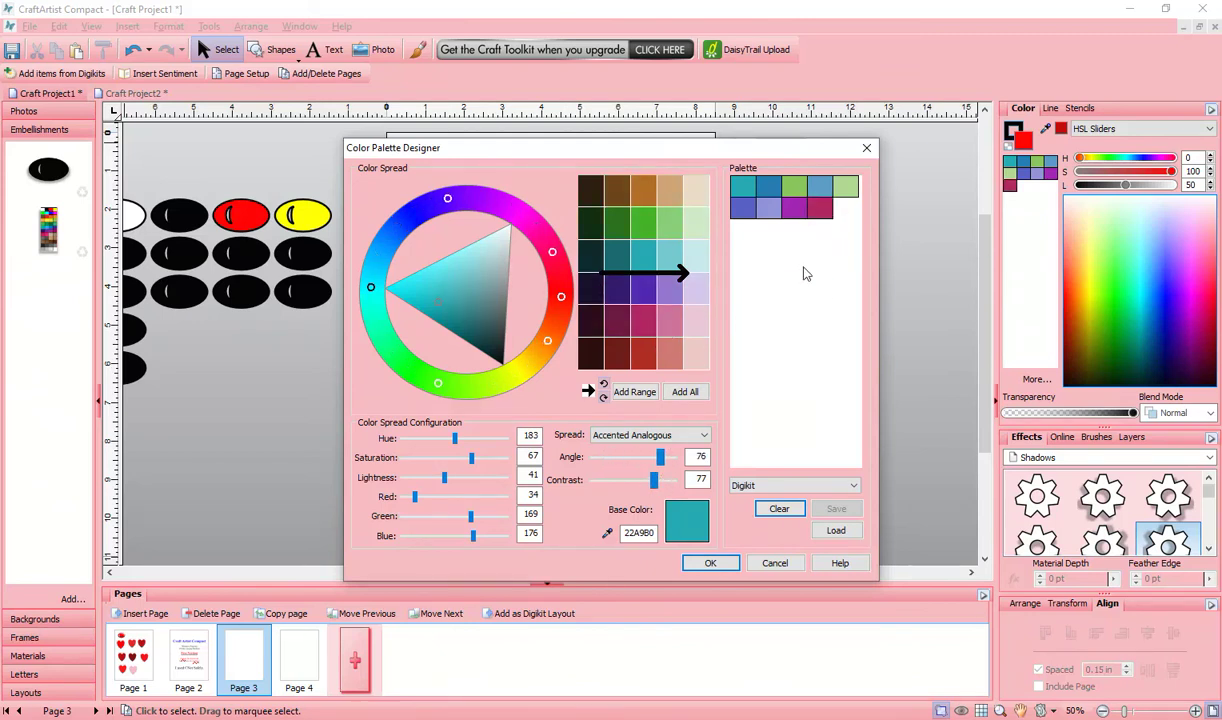
drag(643, 355, 845, 208)
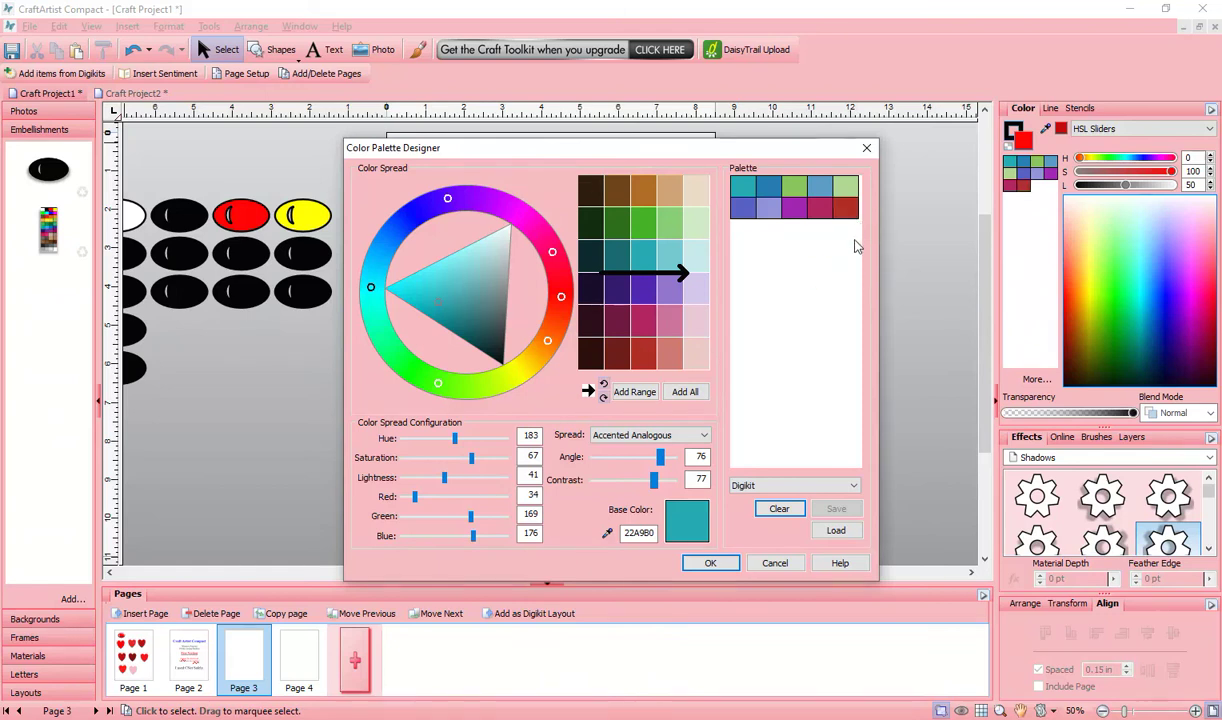
click(726, 567)
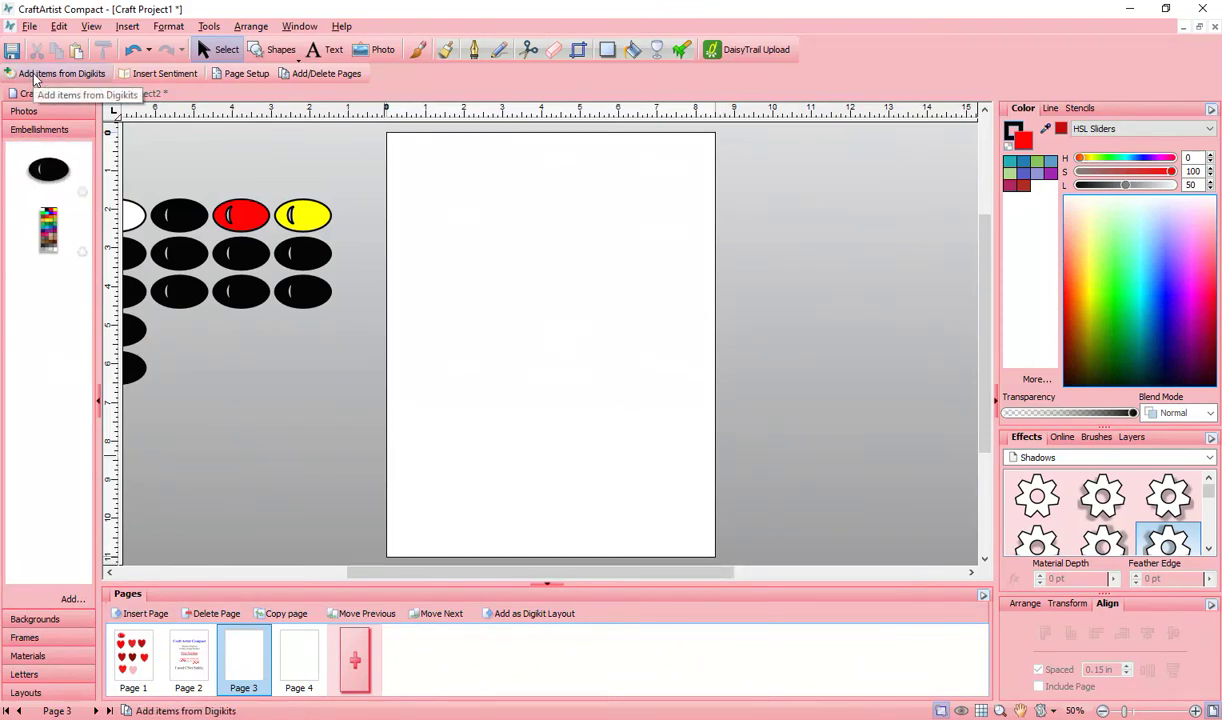
Open the Digikit Browser and display the soft pastels digikit's palette colours.
click(34, 79)
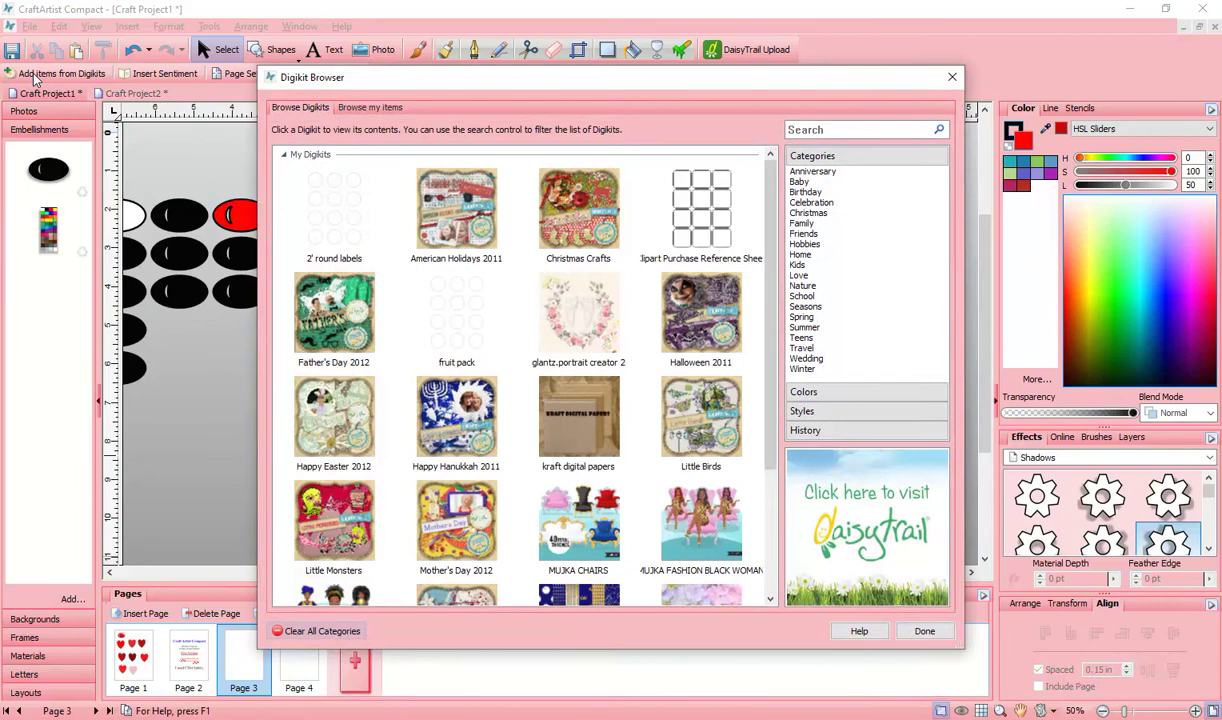
scroll(520, 291, down, 1)
scroll(515, 303, down, 1)
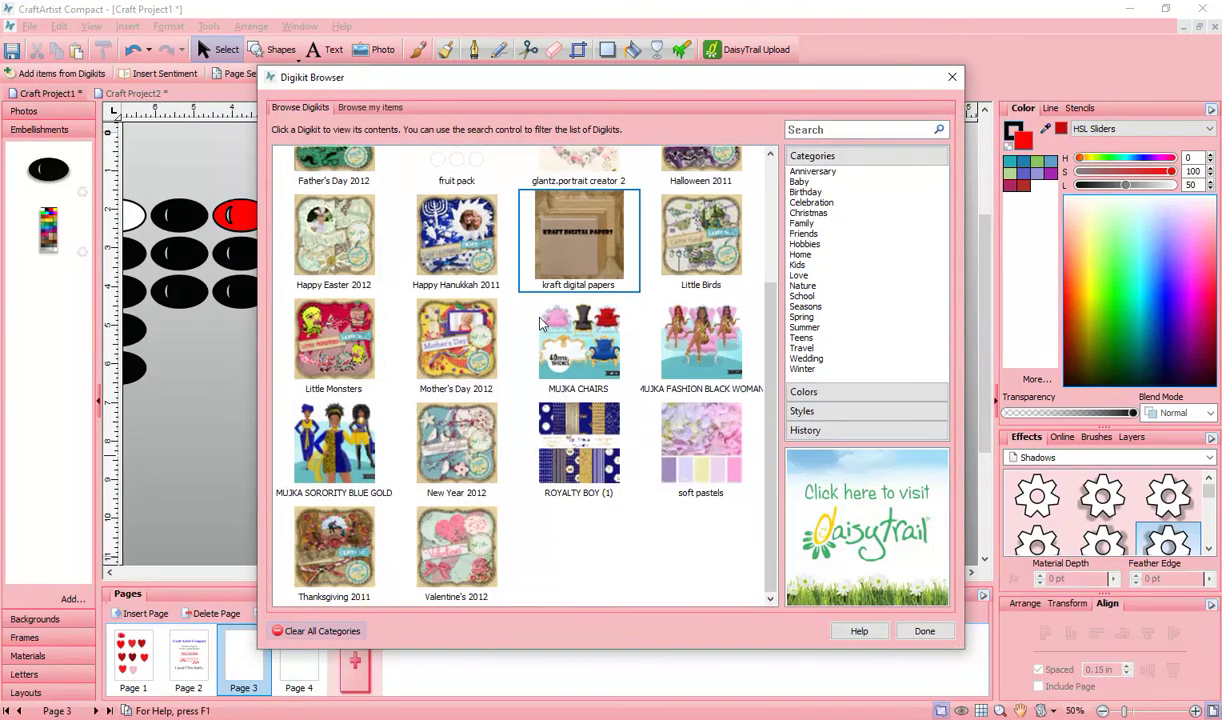
click(688, 453)
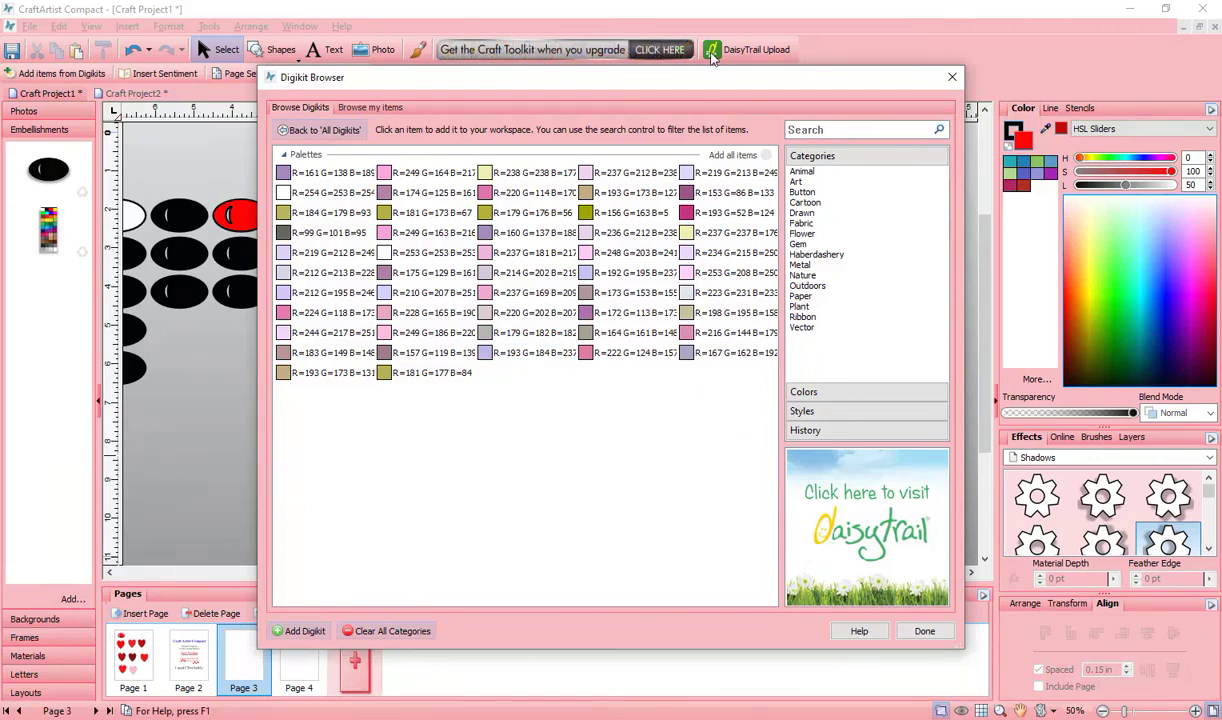
Add every soft pastels colour to the swatches and close the Digikit Browser.
mouse_move(697, 83)
mouse_down()
mouse_move(898, 196)
mouse_move(988, 284)
mouse_move(692, 72)
mouse_up()
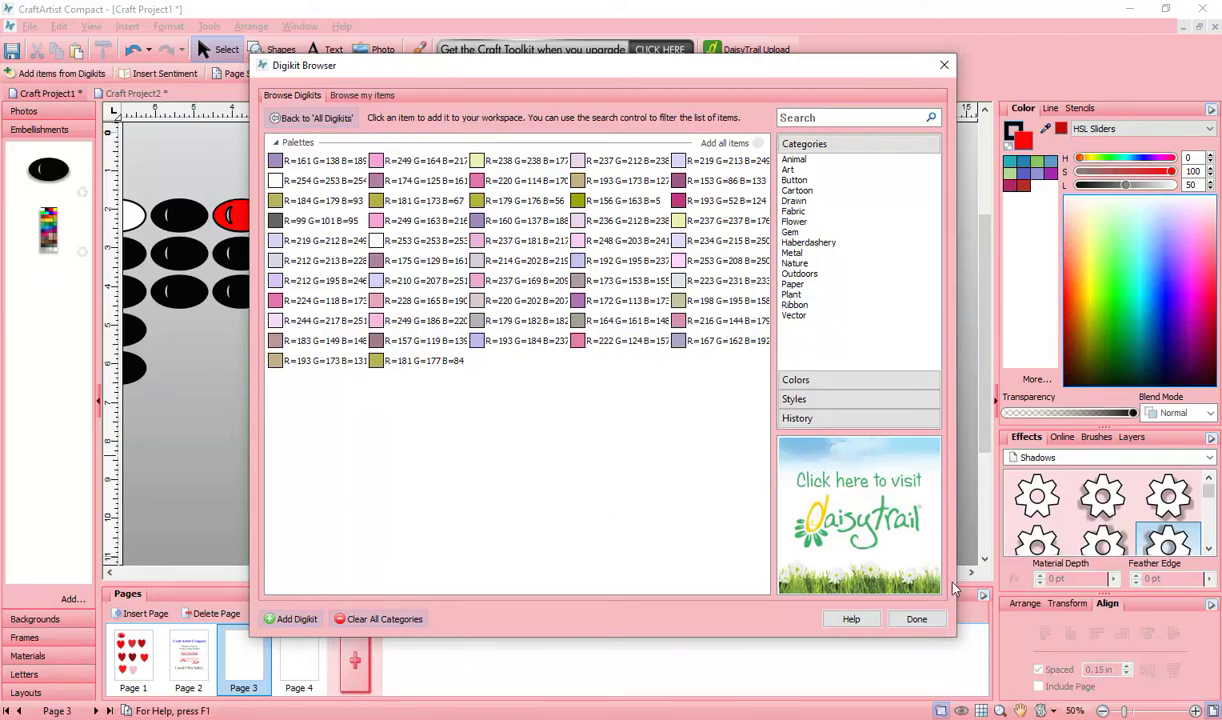
click(299, 619)
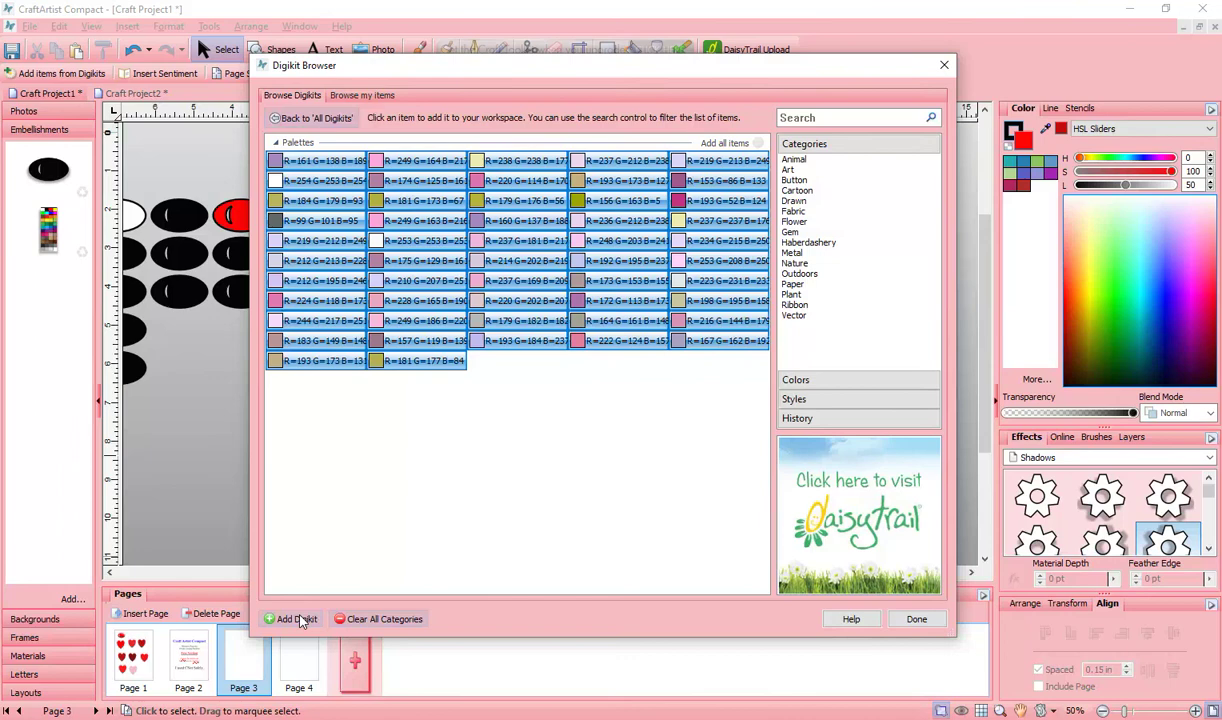
click(912, 620)
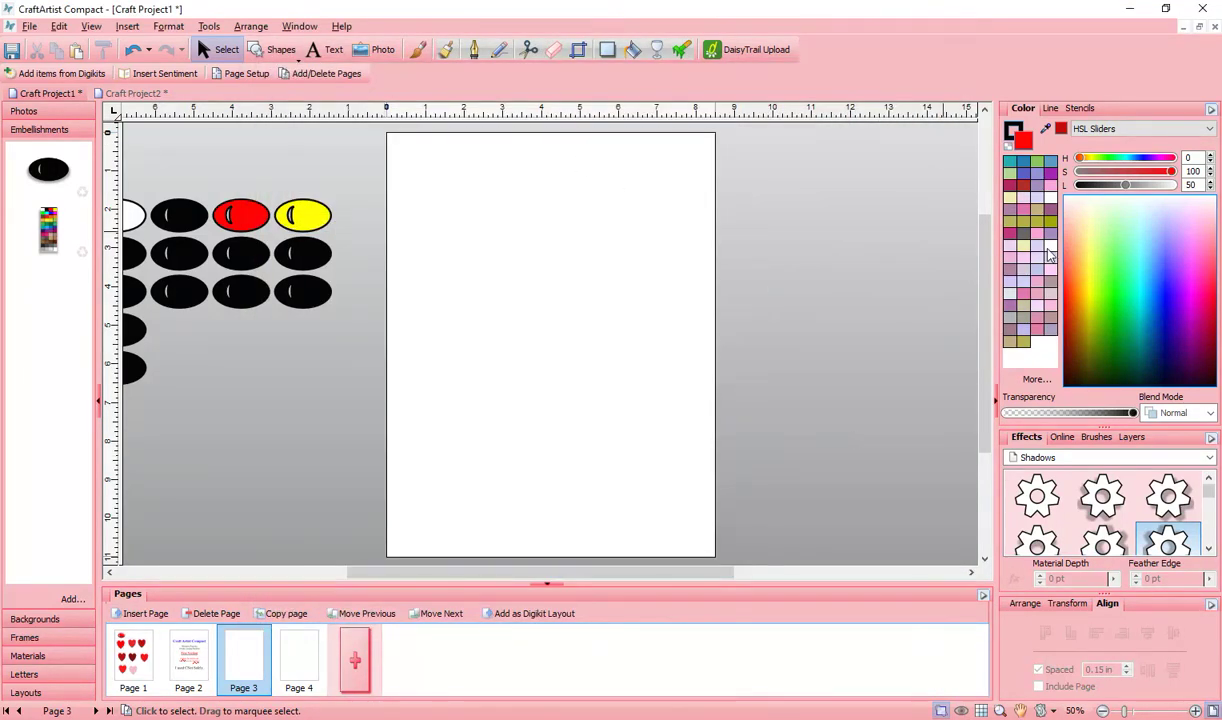